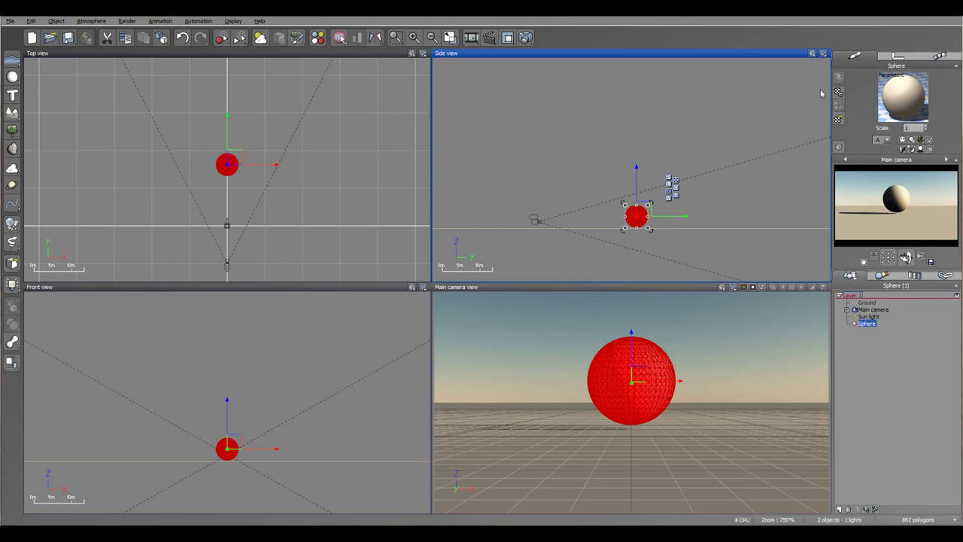
{"action": "double_click", "coordinate": [903, 96]}
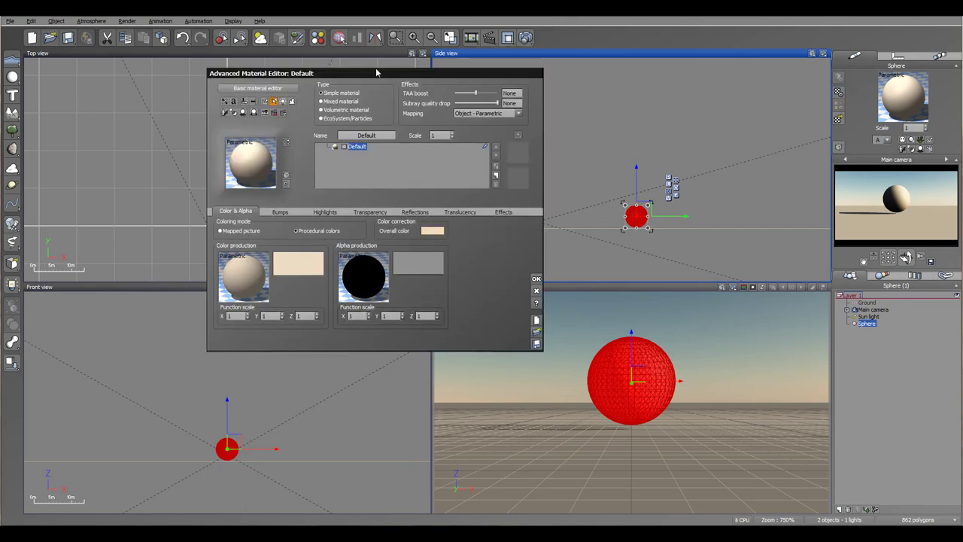
{"action": "left_click_drag", "start_coordinate": [364, 79], "coordinate": [450, 76]}
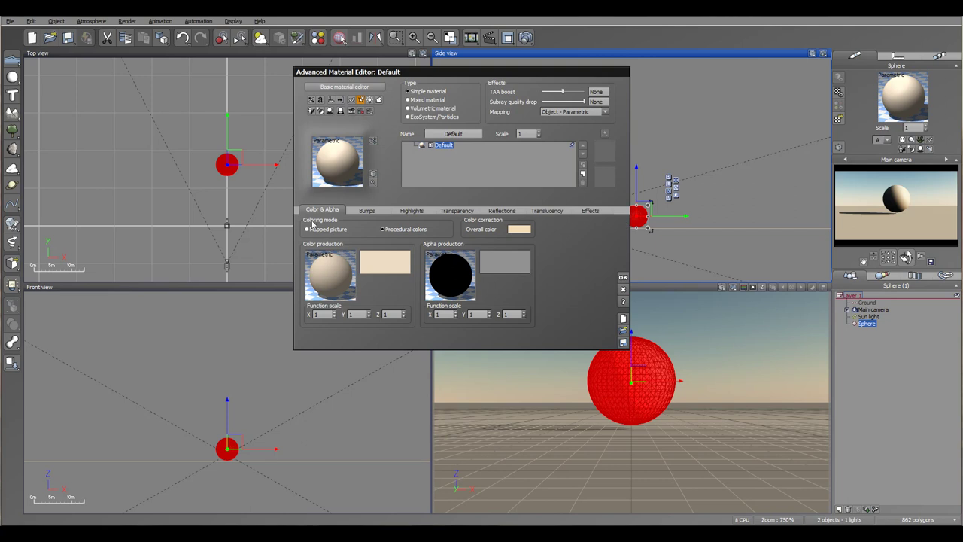
{"action": "left_click_drag", "start_coordinate": [502, 70], "coordinate": [471, 79]}
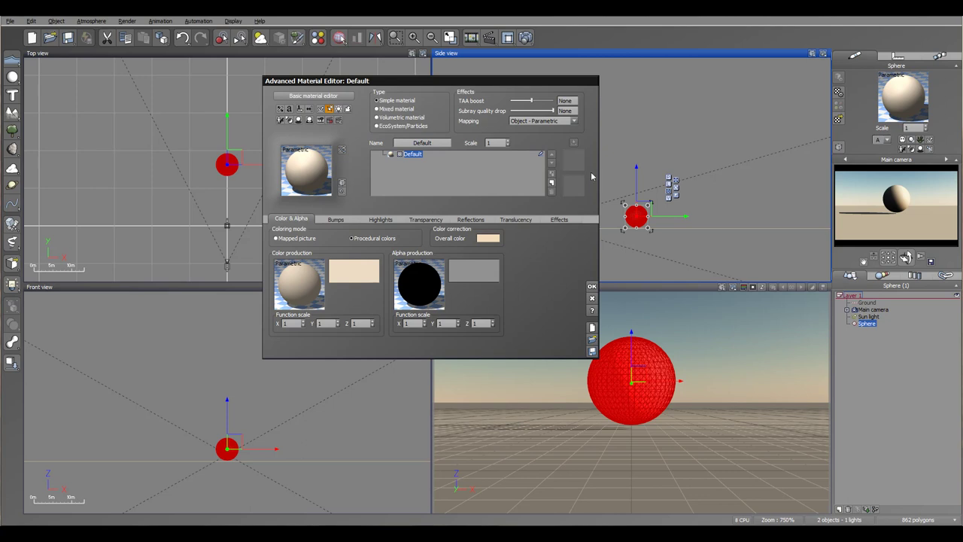
{"action": "left_click_drag", "start_coordinate": [536, 76], "coordinate": [506, 76]}
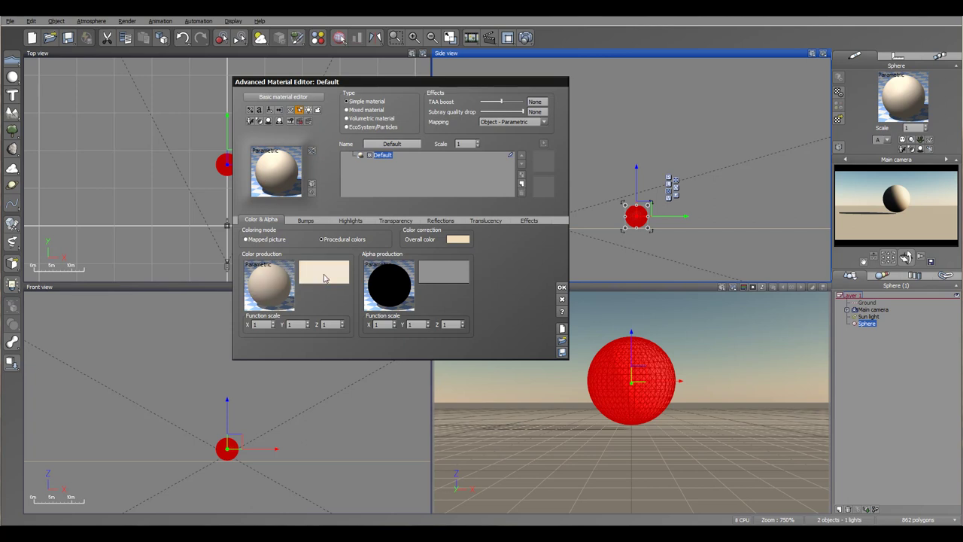
- Change the Color production map's colour from beige to pale blue, RGB 202, 219, 255
{"action": "right_click", "coordinate": [325, 276]}
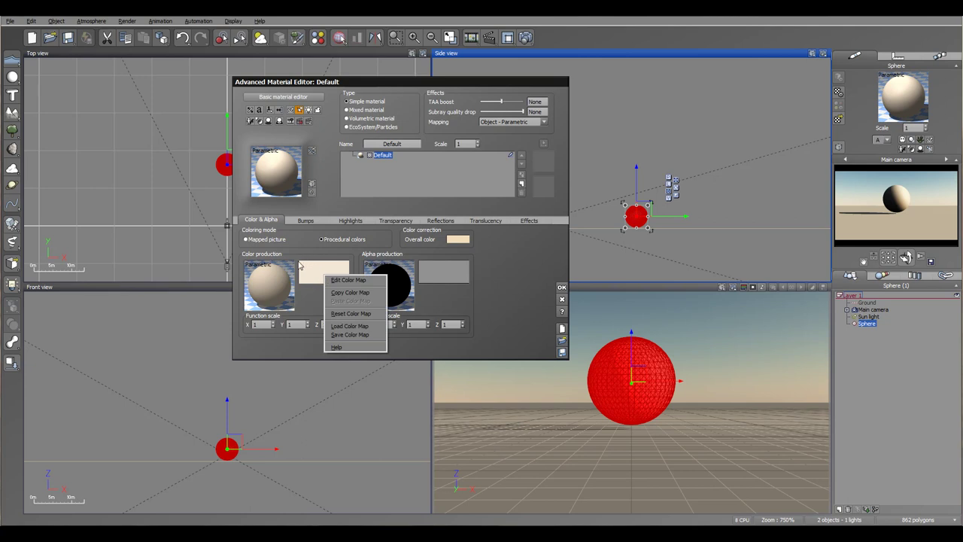
{"action": "left_click", "coordinate": [350, 281]}
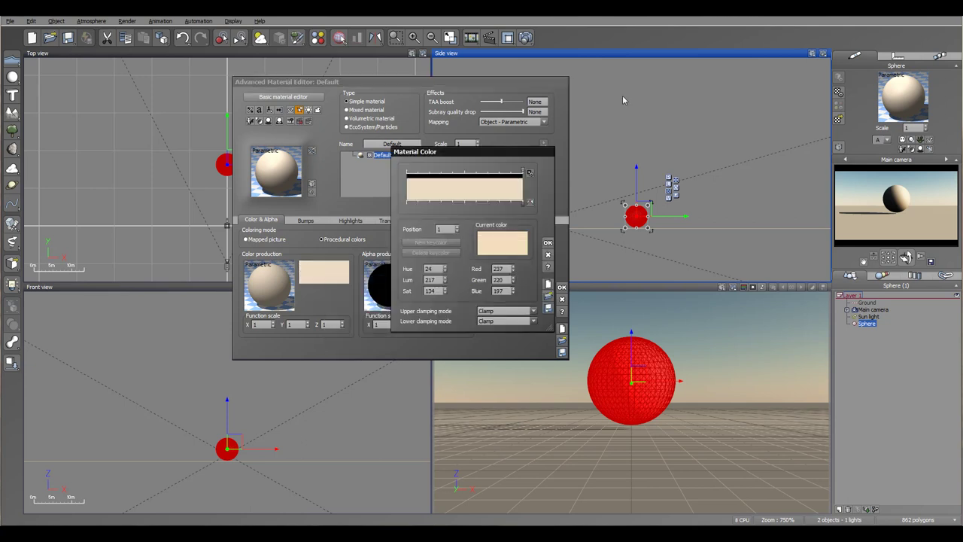
{"action": "left_click_drag", "start_coordinate": [500, 143], "coordinate": [536, 100]}
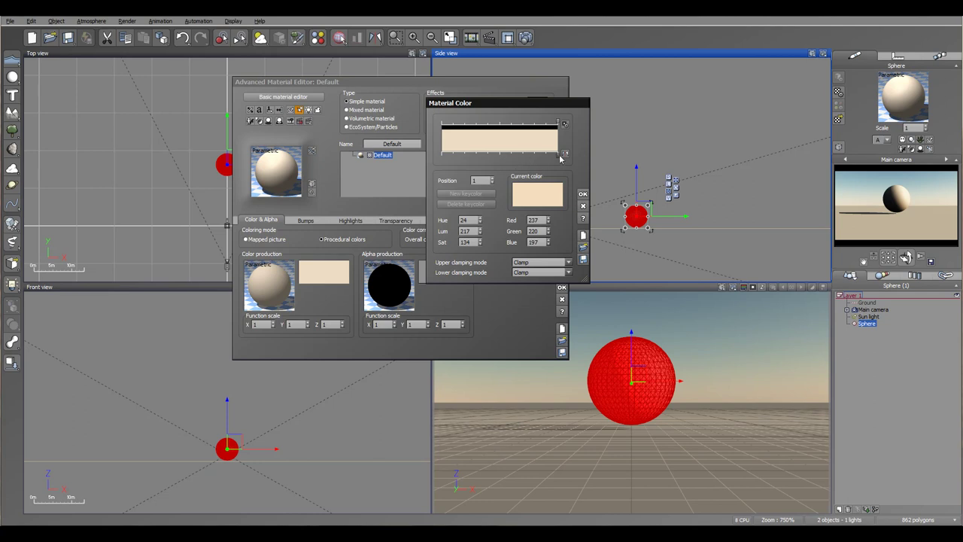
{"action": "right_click", "coordinate": [548, 193]}
{"action": "left_click", "coordinate": [571, 199]}
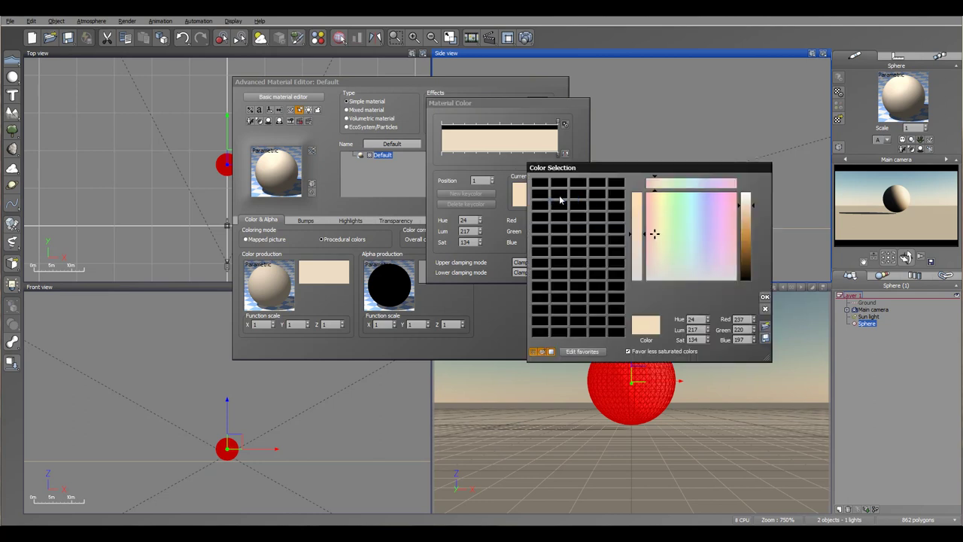
{"action": "left_click", "coordinate": [700, 192]}
{"action": "left_click", "coordinate": [748, 202]}
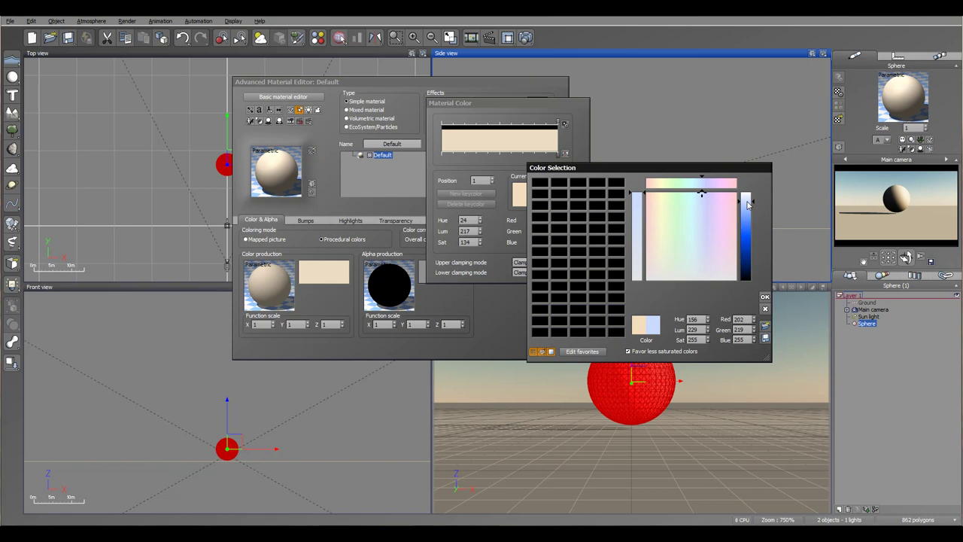
{"action": "left_click", "coordinate": [764, 297]}
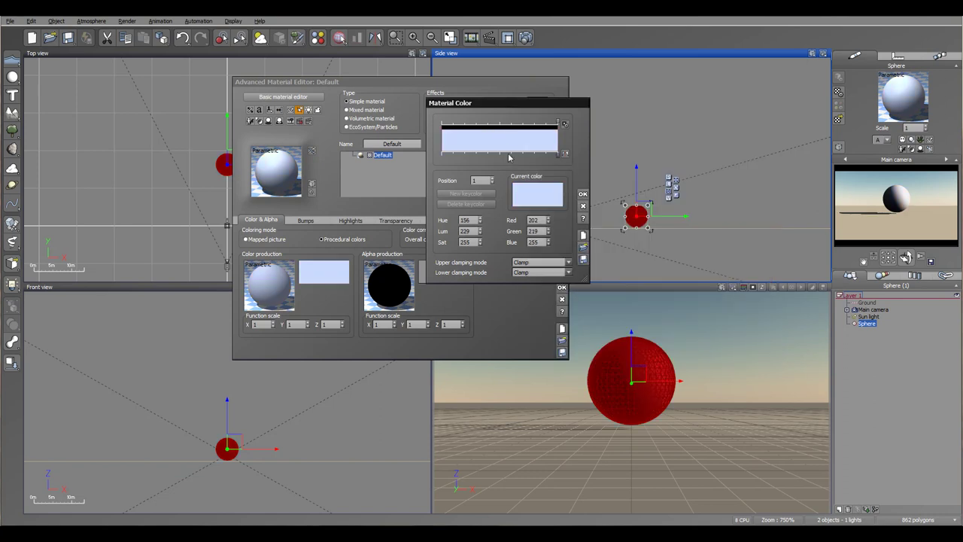
- Add a grey keycolor at the gradient's left end, position -1
{"action": "left_click", "coordinate": [445, 153]}
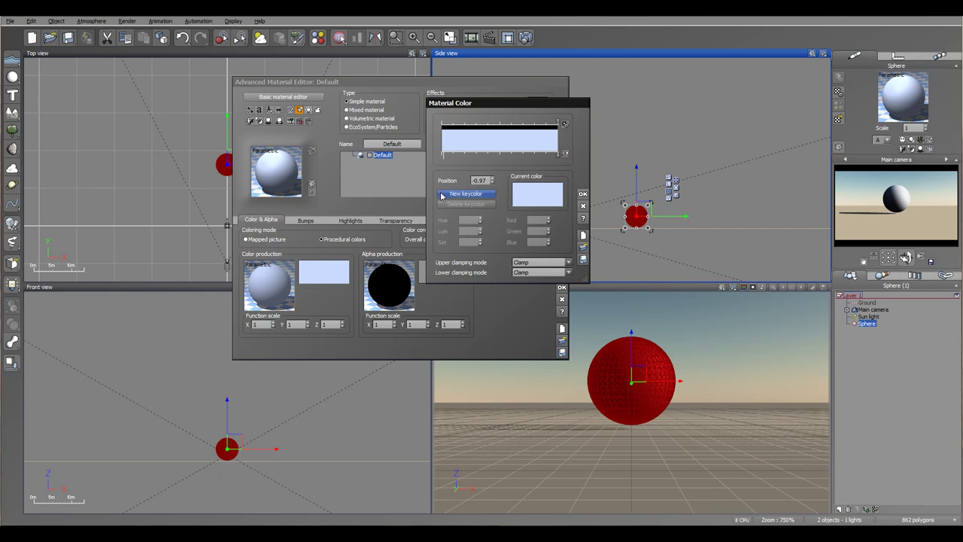
{"action": "left_click", "coordinate": [444, 194]}
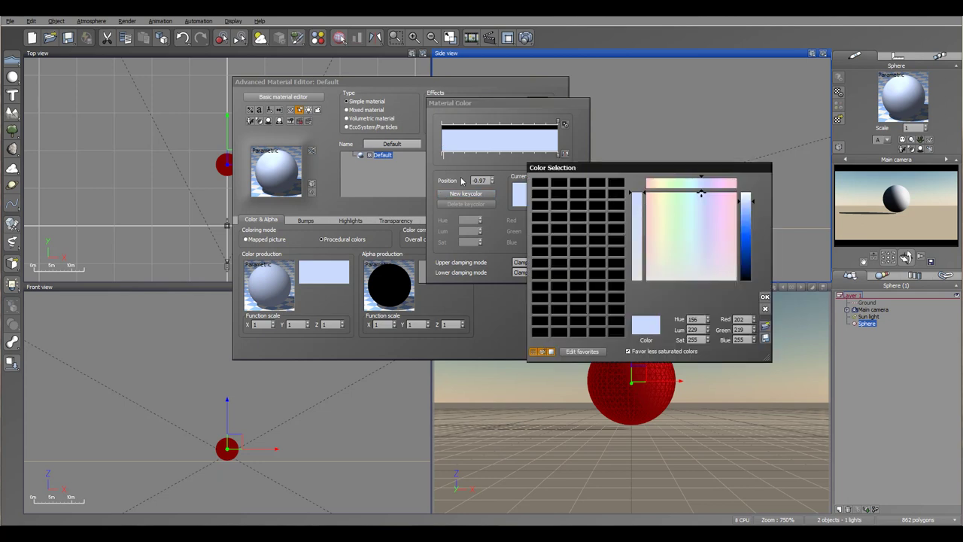
{"action": "left_click", "coordinate": [700, 278]}
{"action": "left_click", "coordinate": [751, 230]}
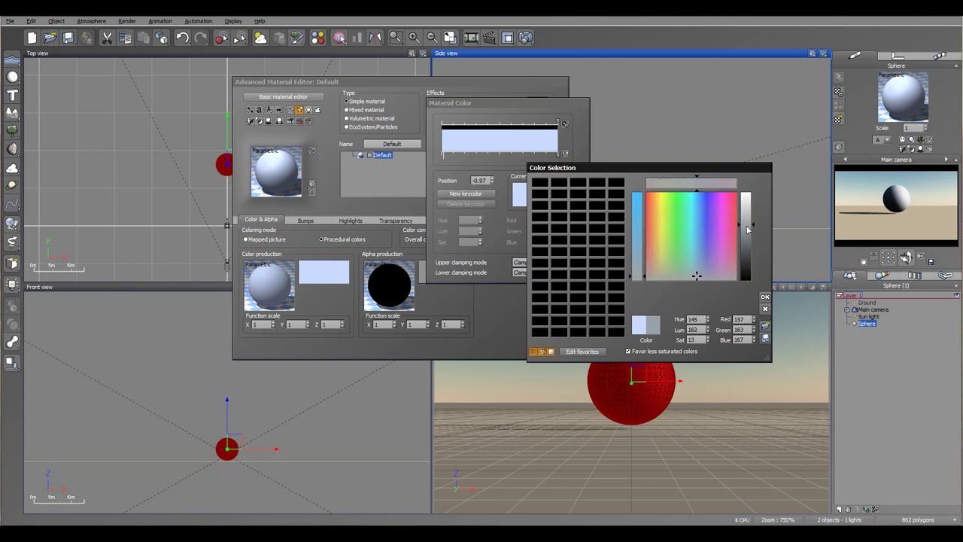
{"action": "left_click", "coordinate": [764, 298]}
{"action": "left_click", "coordinate": [441, 156]}
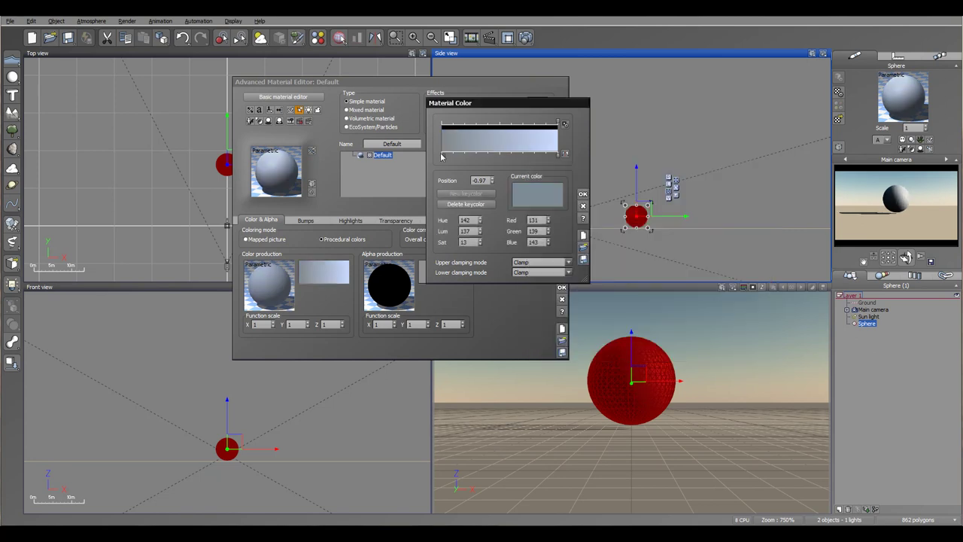
{"action": "left_click_drag", "start_coordinate": [443, 156], "coordinate": [441, 156]}
- Add a light blue keycolor at position -0.25
{"action": "double_click", "coordinate": [486, 146]}
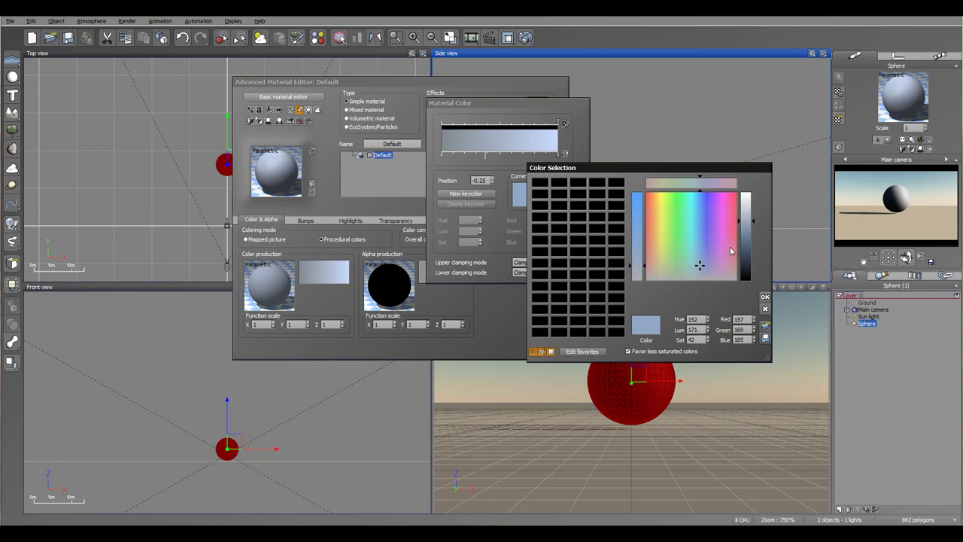
{"action": "left_click", "coordinate": [700, 254]}
{"action": "left_click_drag", "start_coordinate": [700, 254], "coordinate": [696, 244]}
{"action": "left_click", "coordinate": [764, 297]}
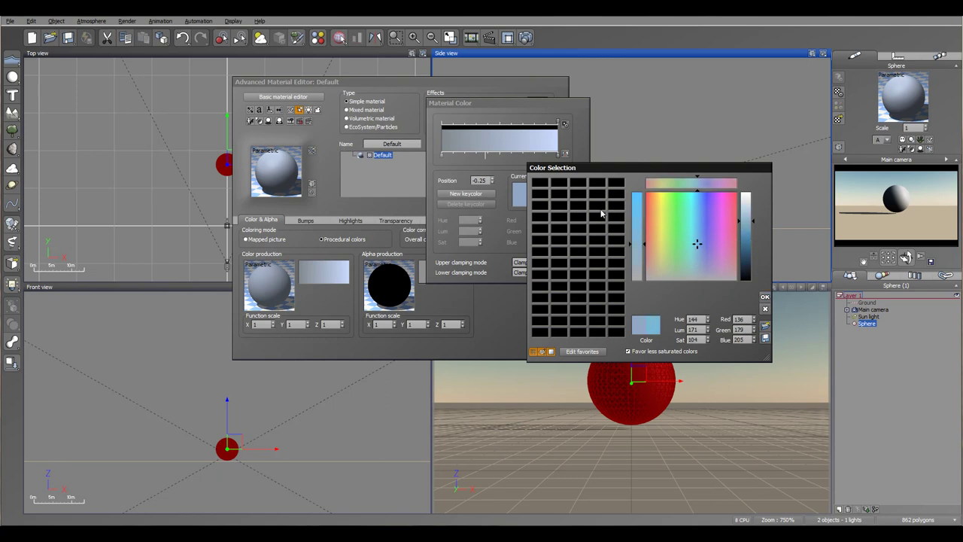
- Add a pale blue keycolor at position 0.45 on the gradient
{"action": "left_click", "coordinate": [527, 146]}
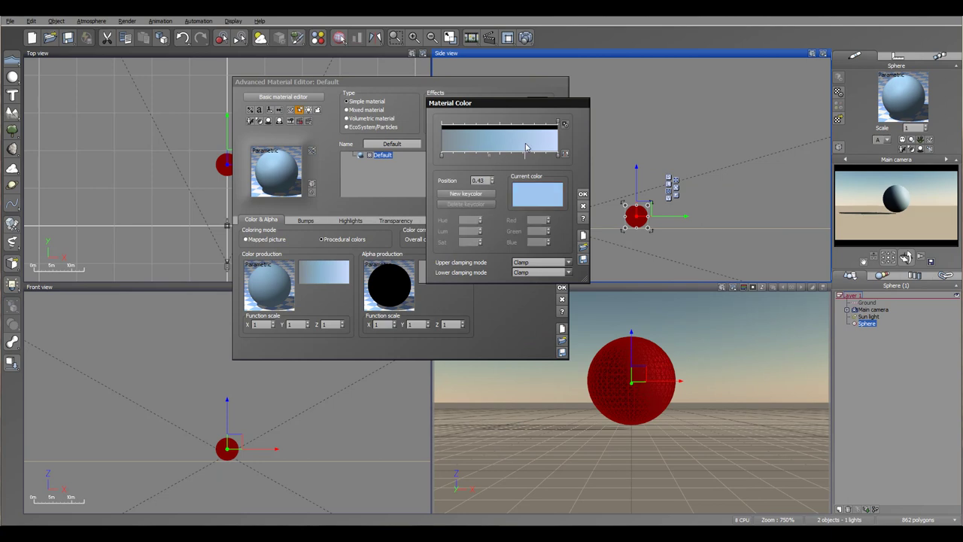
{"action": "left_click", "coordinate": [484, 194]}
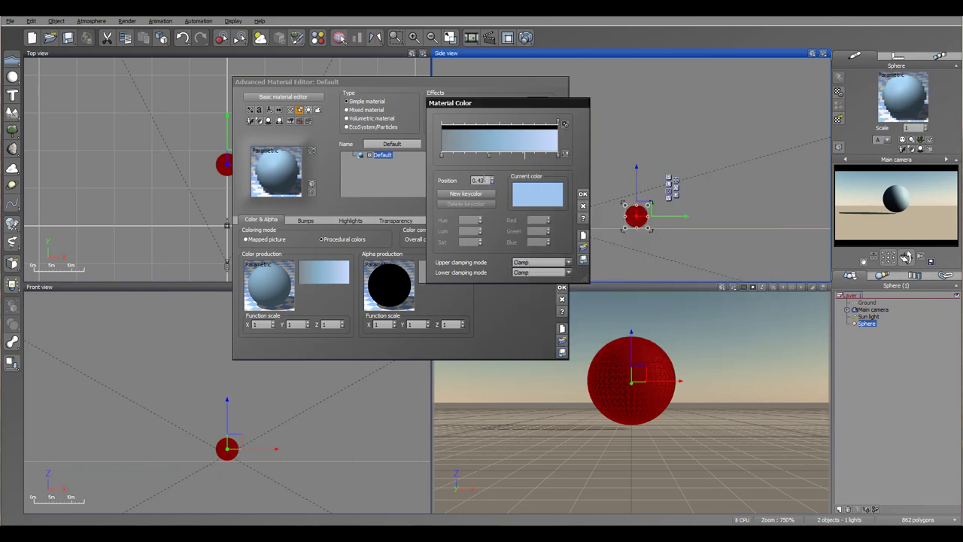
{"action": "left_click", "coordinate": [765, 308]}
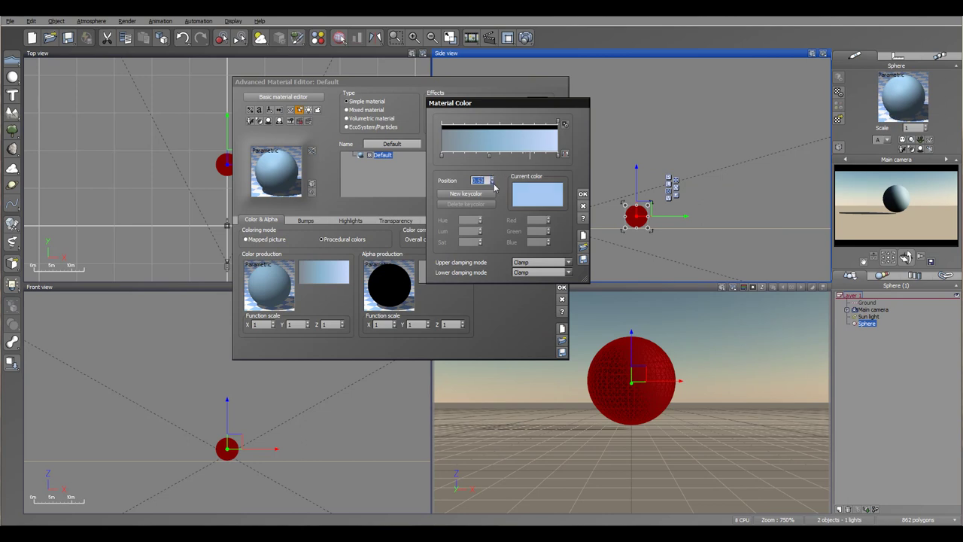
{"action": "key", "text": "Down"}
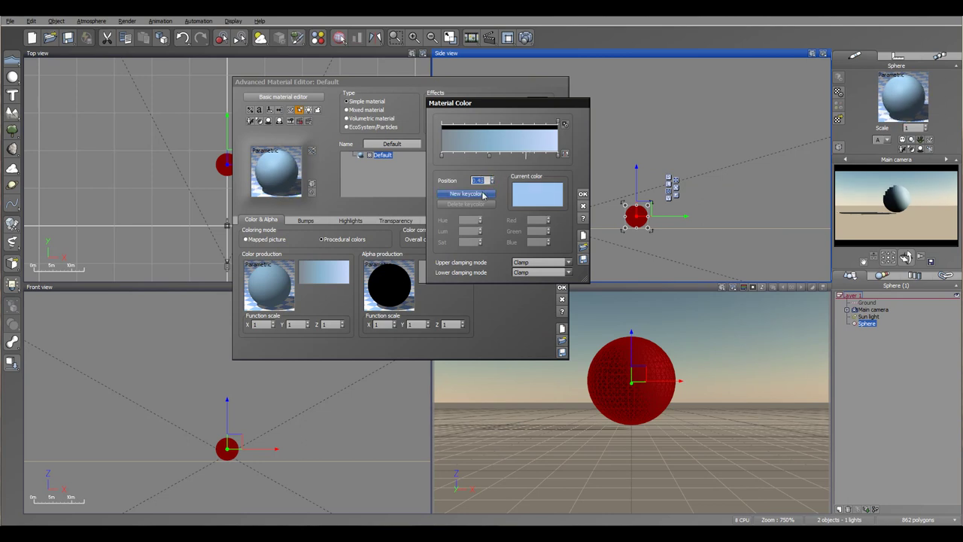
{"action": "left_click", "coordinate": [466, 193]}
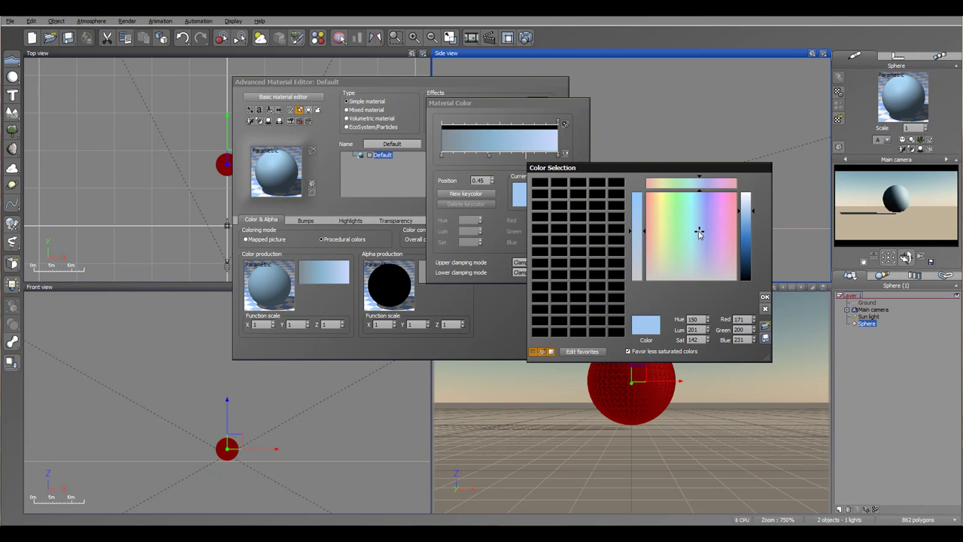
{"action": "left_click", "coordinate": [702, 197]}
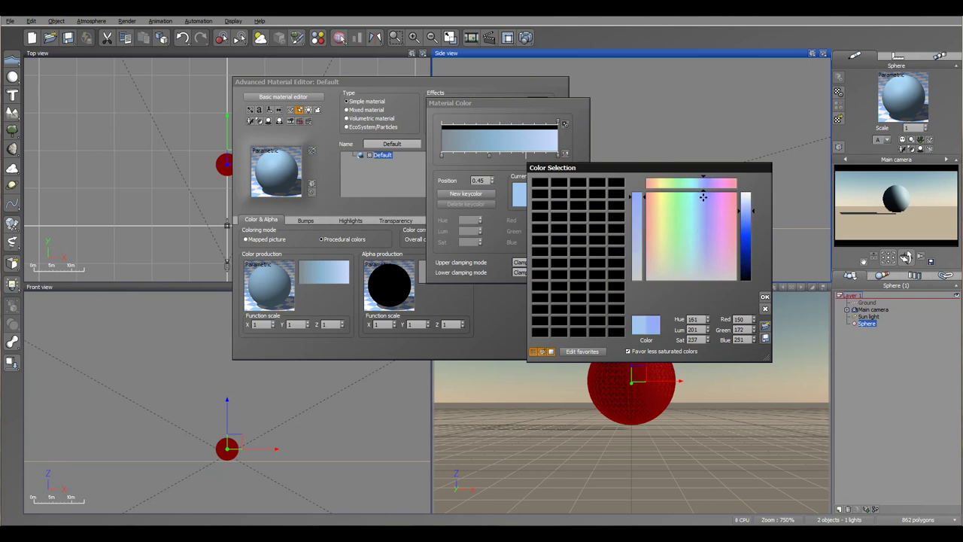
{"action": "left_click", "coordinate": [747, 202]}
{"action": "left_click", "coordinate": [764, 296]}
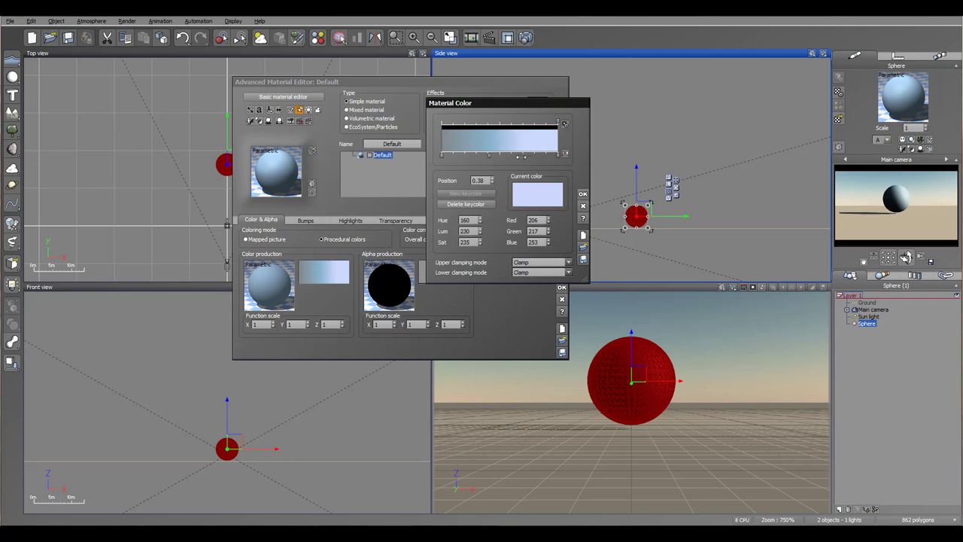
- Slide the pale blue key to 0.49, keep Upper clamping at Clamp, and select the 100% opacity key
{"action": "mouse_move", "coordinate": [513, 155]}
{"action": "left_mouse_down"}
{"action": "mouse_move", "coordinate": [494, 156]}
{"action": "mouse_move", "coordinate": [550, 155]}
{"action": "mouse_move", "coordinate": [479, 154]}
{"action": "mouse_move", "coordinate": [519, 157]}
{"action": "left_mouse_up"}
{"action": "left_click", "coordinate": [566, 262]}
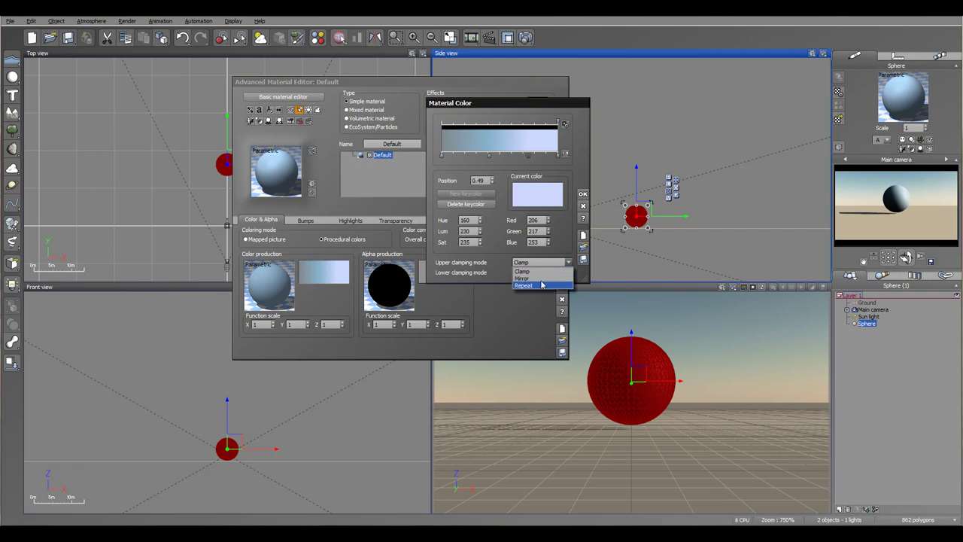
{"action": "left_click", "coordinate": [539, 272]}
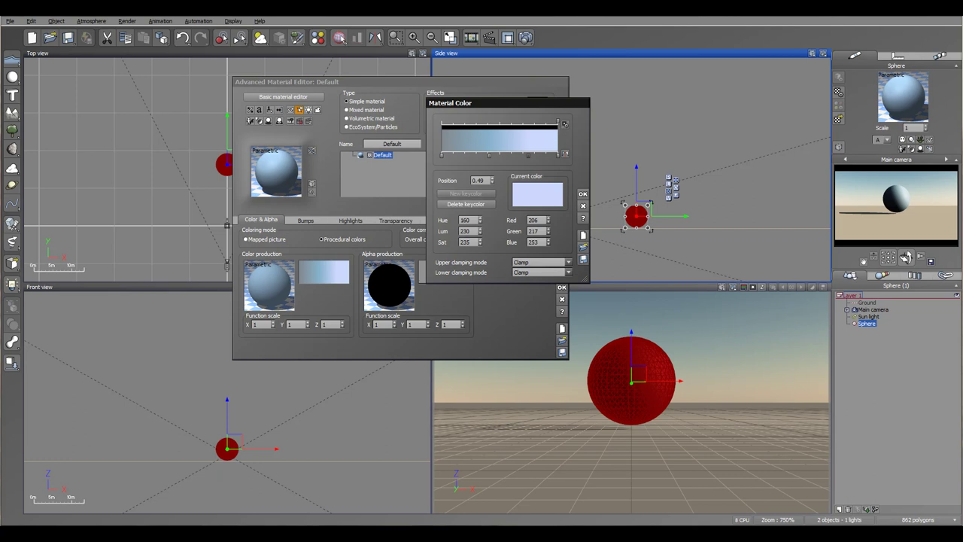
{"action": "left_click", "coordinate": [557, 155]}
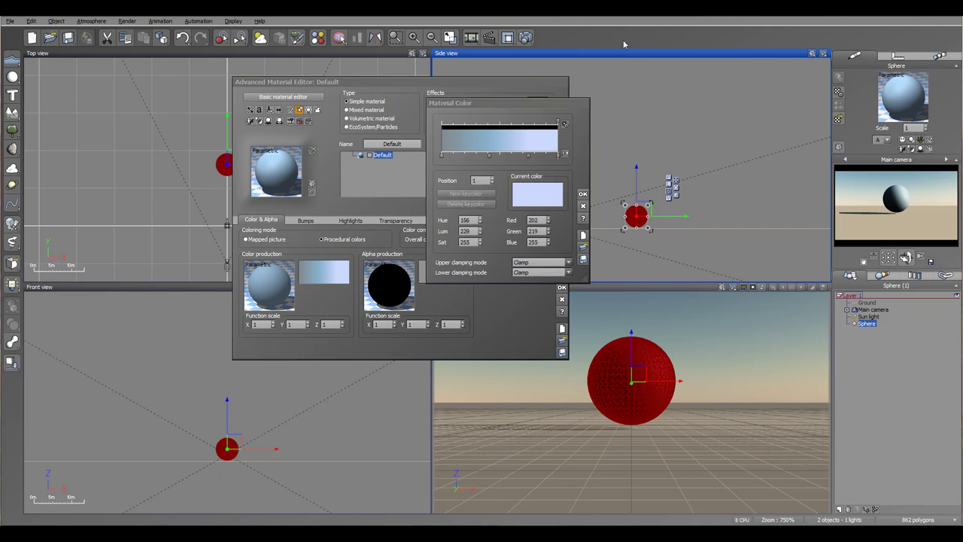
{"action": "left_click", "coordinate": [558, 124]}
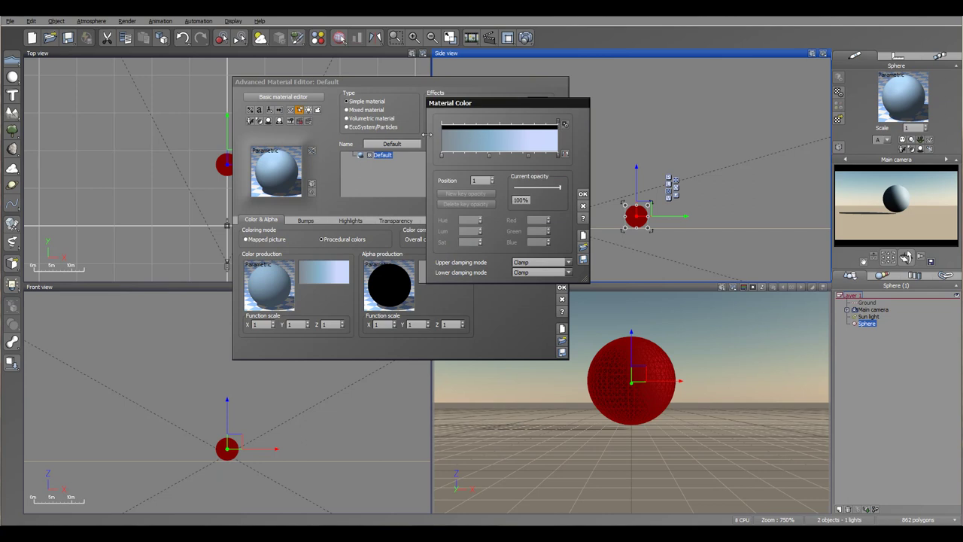
{"action": "left_click", "coordinate": [567, 125]}
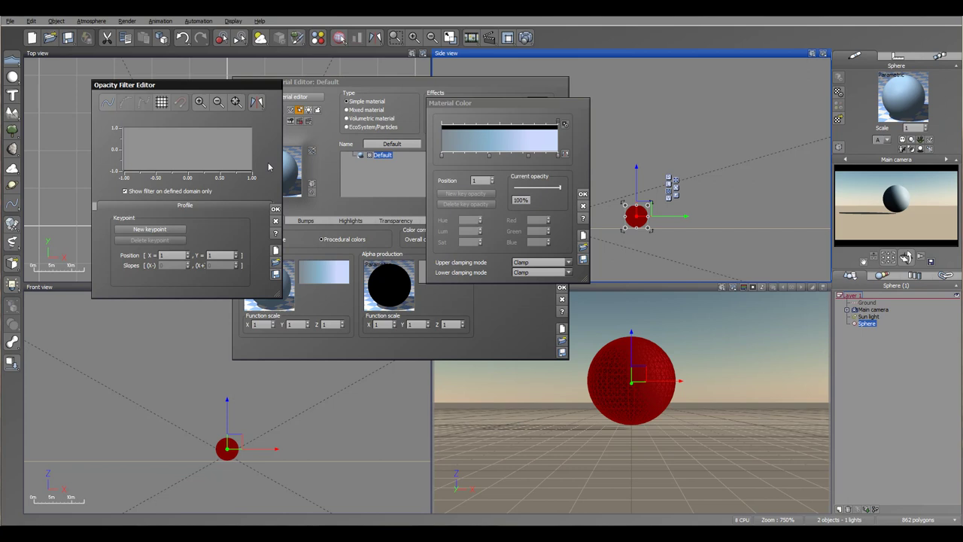
{"action": "left_click", "coordinate": [275, 220]}
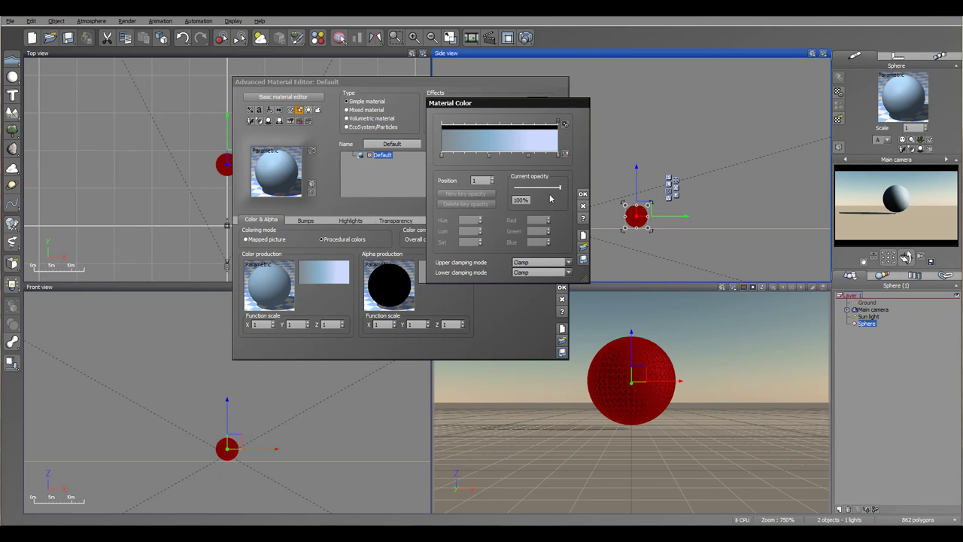
{"action": "mouse_move", "coordinate": [560, 187]}
{"action": "left_mouse_down"}
{"action": "mouse_move", "coordinate": [503, 188]}
{"action": "mouse_move", "coordinate": [561, 188]}
{"action": "left_mouse_up"}
- Accept the edited colour map, then browse Color production function presets and cancel without choosing one
{"action": "left_click", "coordinate": [583, 195]}
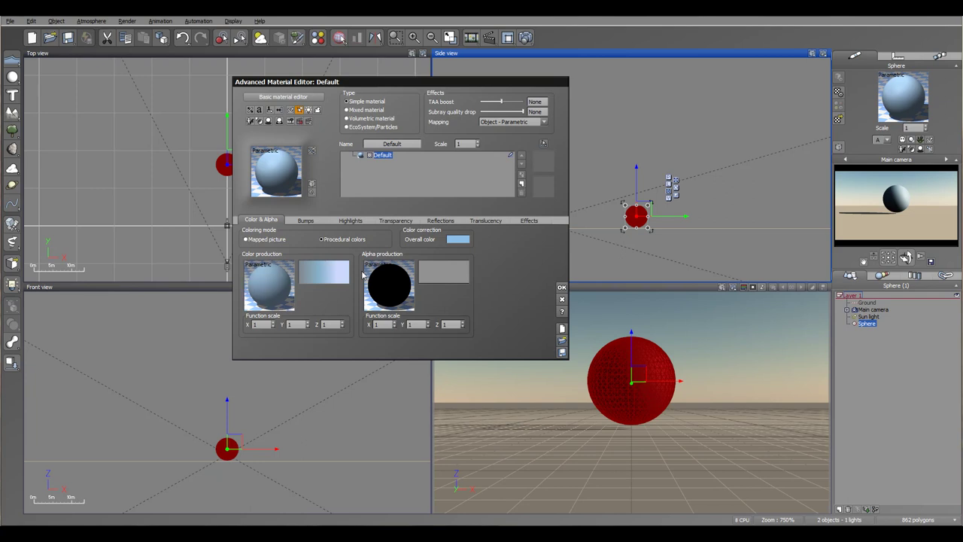
{"action": "left_click_drag", "start_coordinate": [394, 85], "coordinate": [426, 77]}
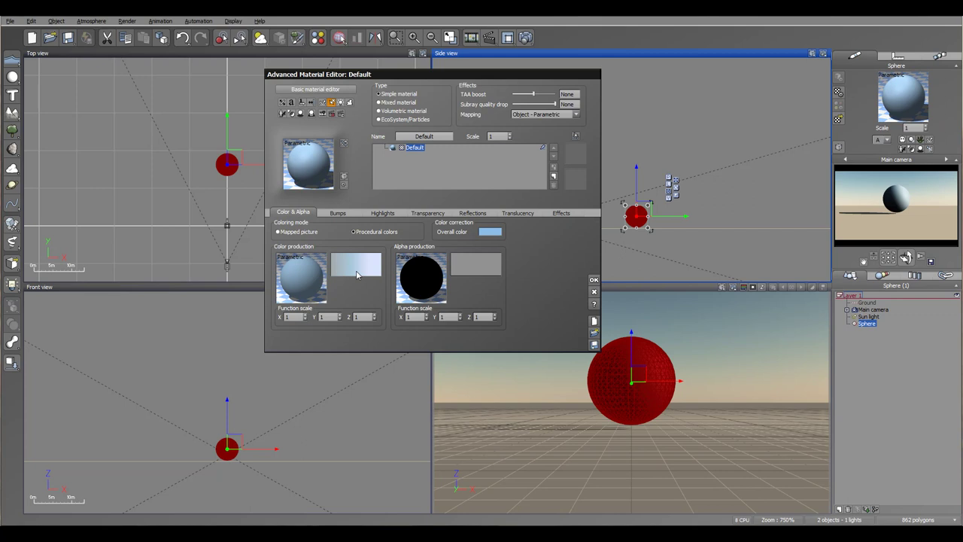
{"action": "left_click", "coordinate": [305, 277]}
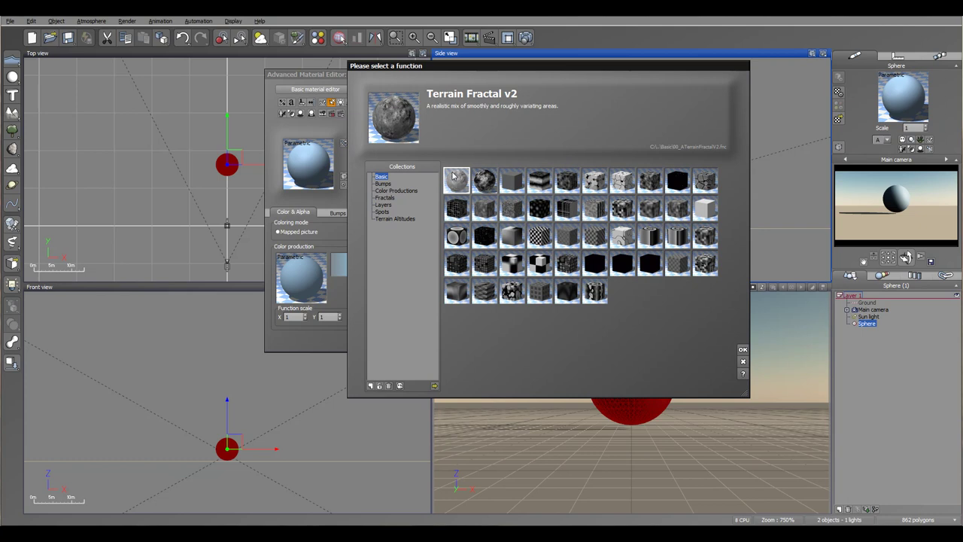
{"action": "left_click_drag", "start_coordinate": [482, 75], "coordinate": [584, 71]}
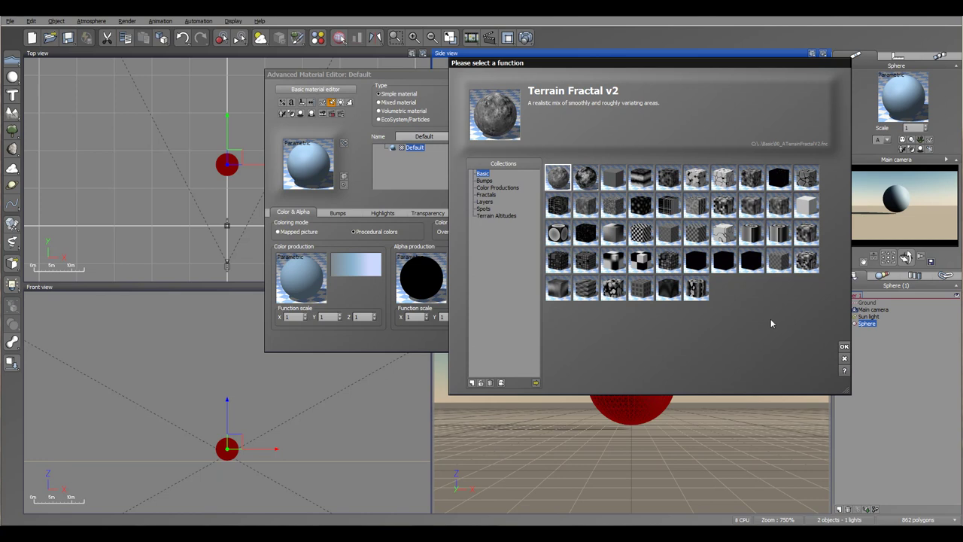
{"action": "left_click", "coordinate": [844, 358]}
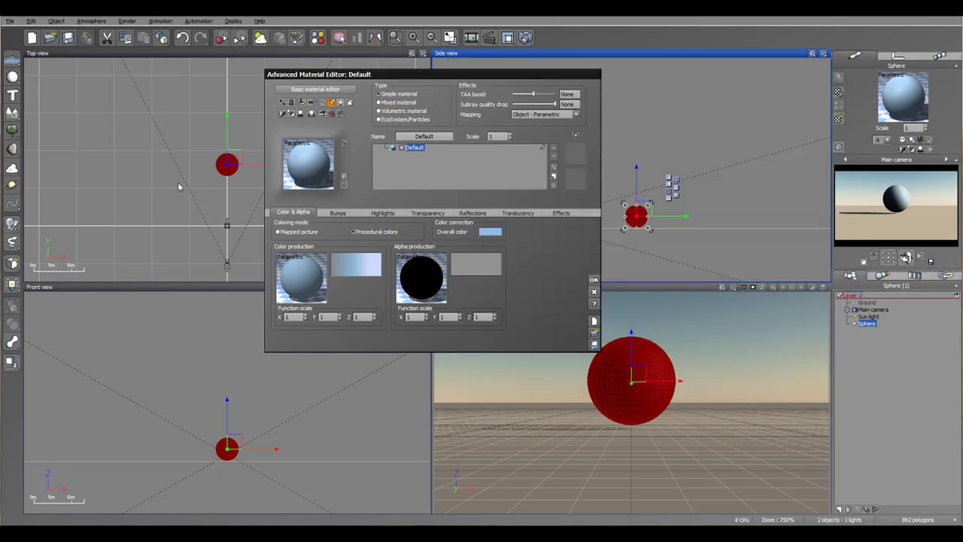
- Replace the colour function's constant node with a Cellular Patterns Voronoi noise at scale 0.352024
{"action": "right_click", "coordinate": [292, 274]}
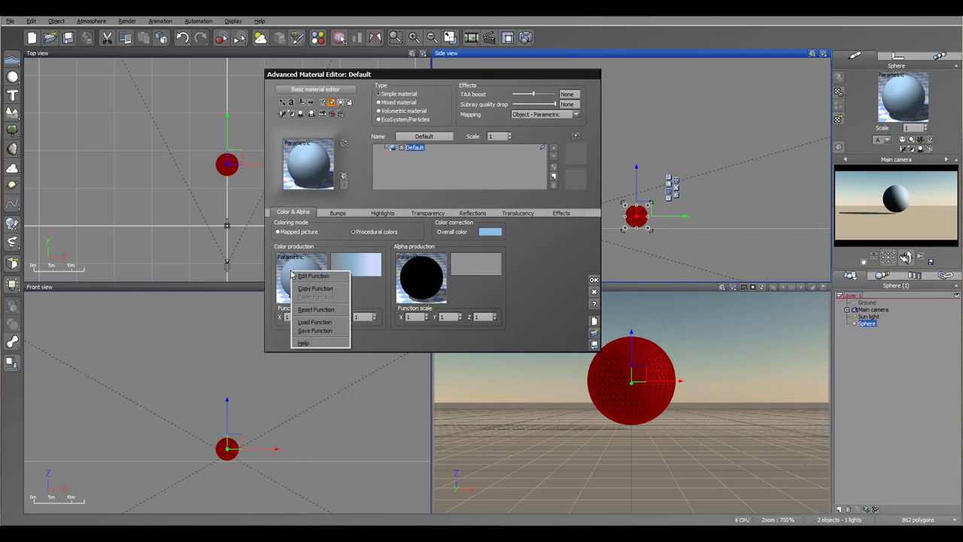
{"action": "left_click", "coordinate": [315, 277]}
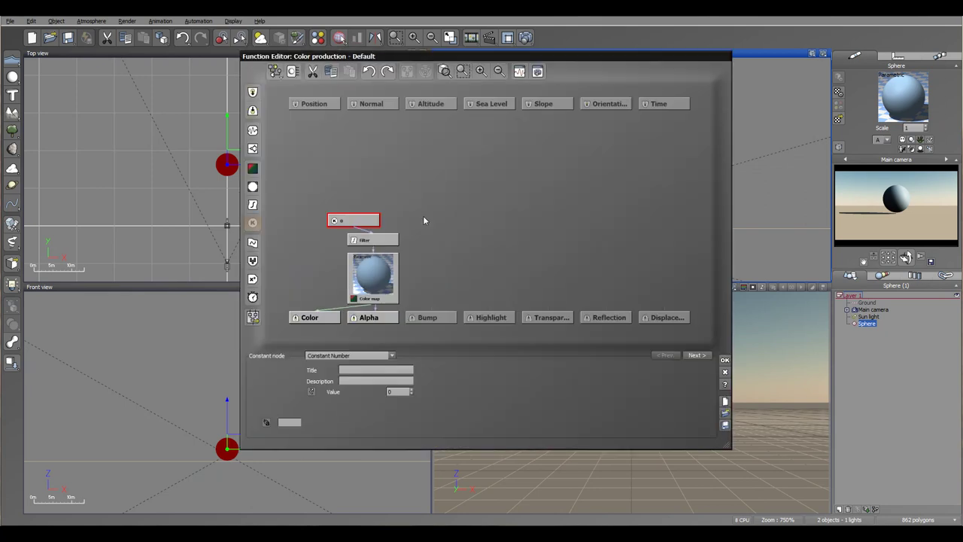
{"action": "left_click", "coordinate": [365, 256]}
{"action": "left_click_drag", "start_coordinate": [365, 256], "coordinate": [348, 250]}
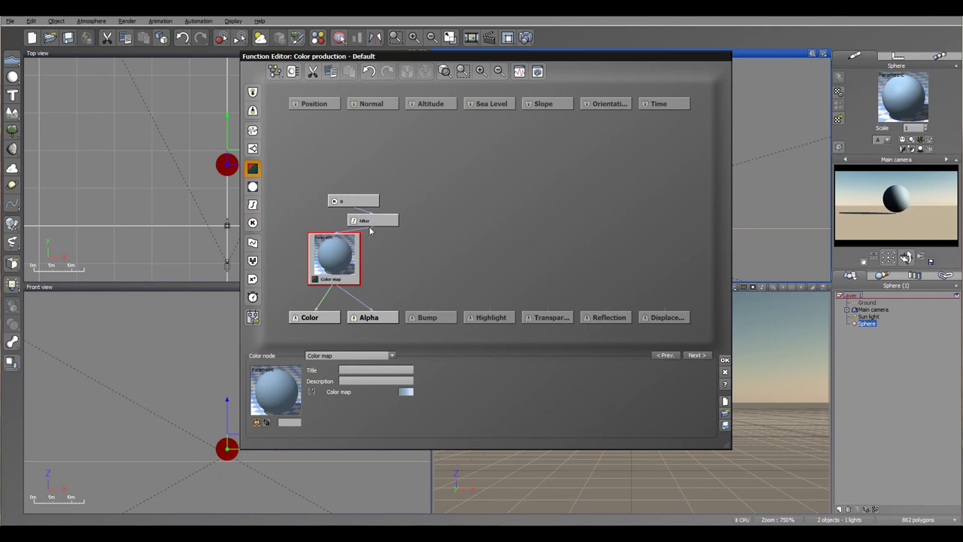
{"action": "left_click_drag", "start_coordinate": [376, 221], "coordinate": [332, 154]}
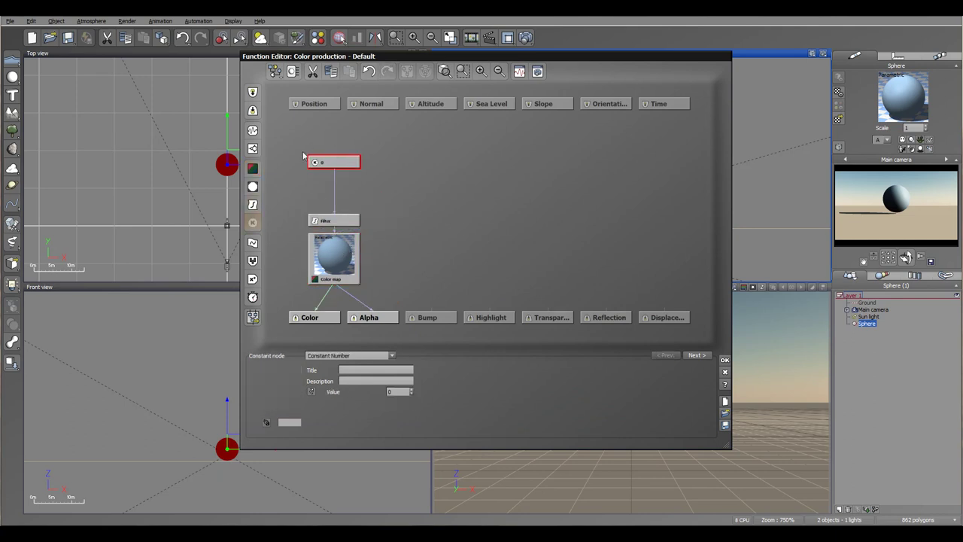
{"action": "left_click", "coordinate": [253, 131]}
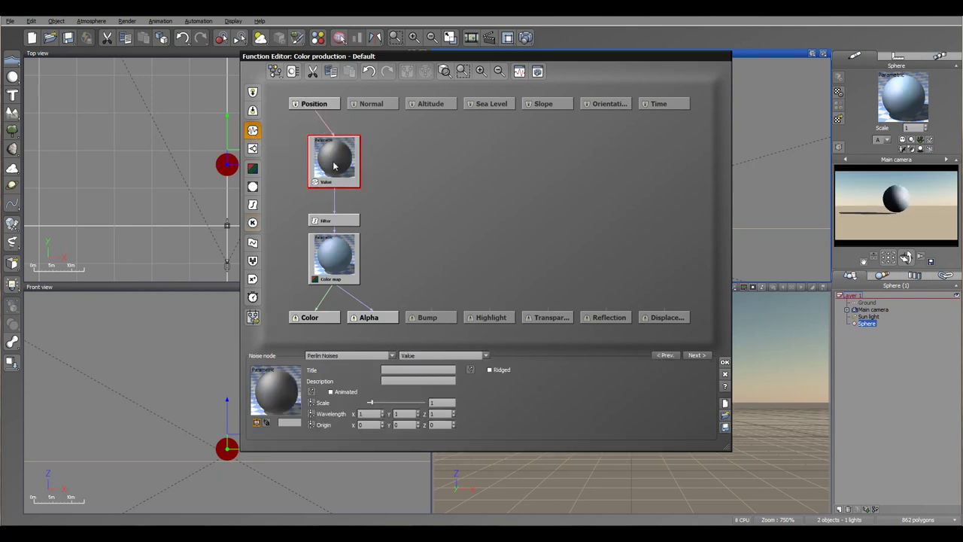
{"action": "left_click", "coordinate": [378, 356]}
{"action": "mouse_move", "coordinate": [369, 366]}
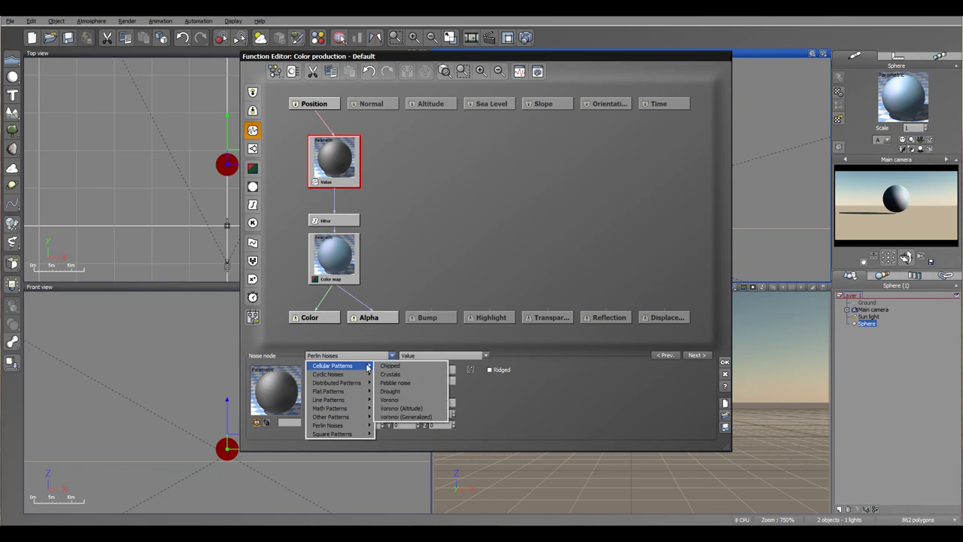
{"action": "left_click", "coordinate": [420, 401]}
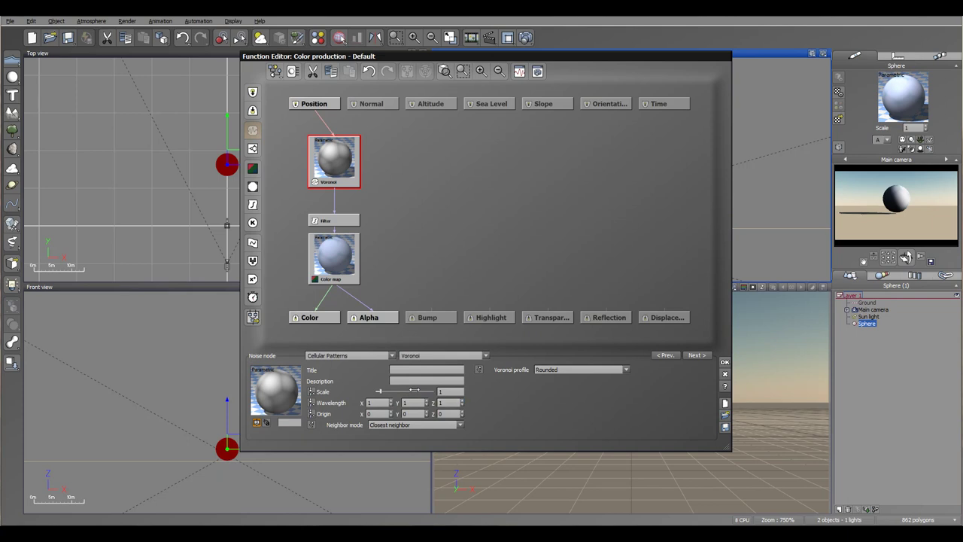
{"action": "left_click_drag", "start_coordinate": [414, 390], "coordinate": [413, 390]}
{"action": "left_click", "coordinate": [724, 362]}
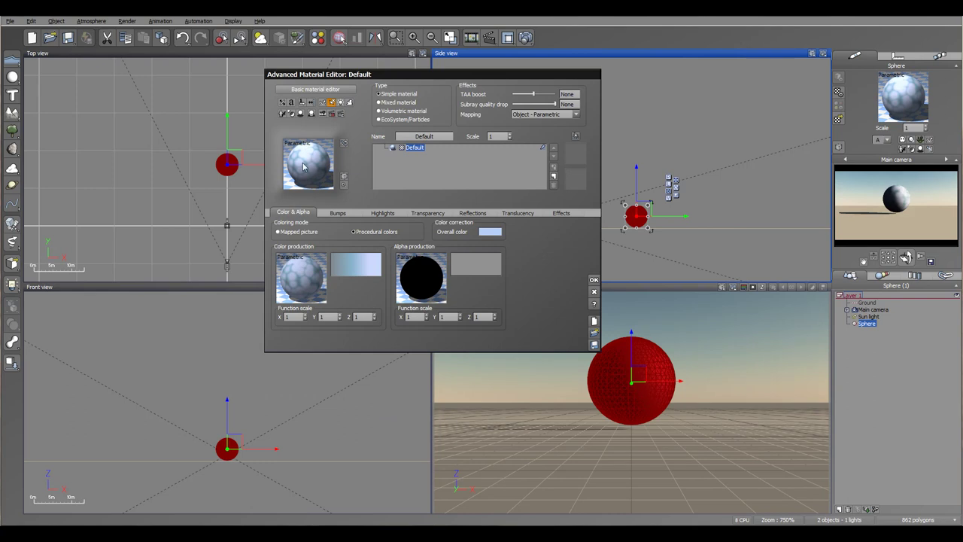
- Show the Bumps tab, with Parametric bump production at depth 0.2
{"action": "left_click", "coordinate": [725, 163]}
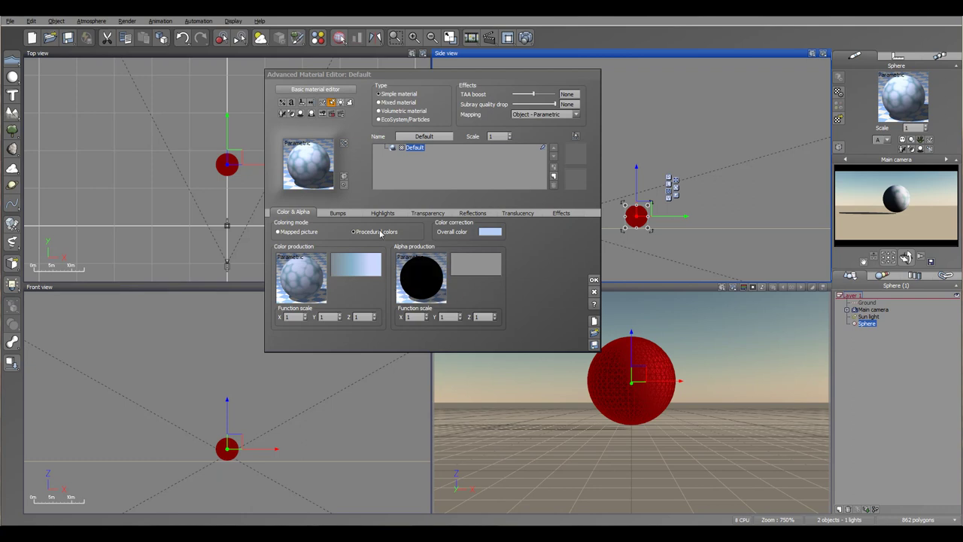
{"action": "left_click", "coordinate": [331, 213]}
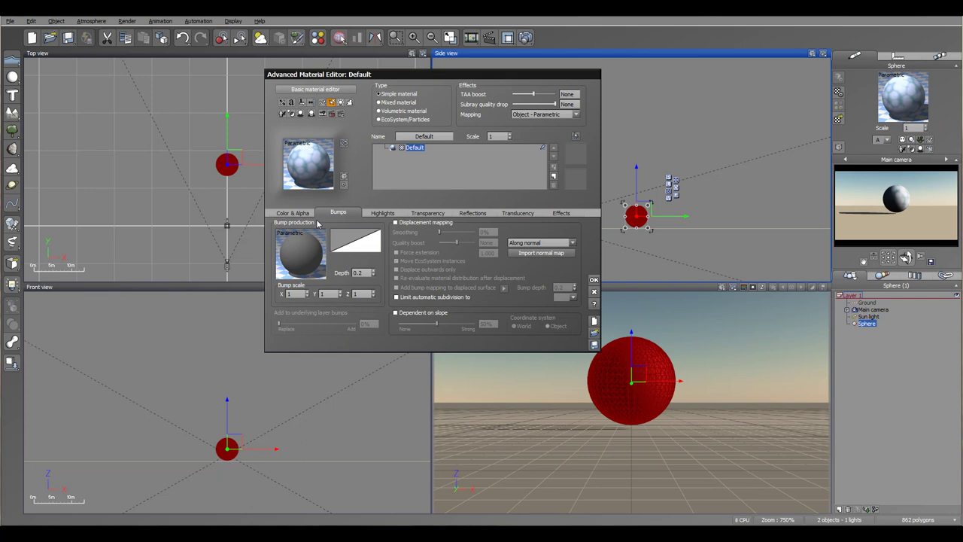
- Load Terrain Fractal v2 into Bump production, reset the function, and open its node graph
{"action": "right_click", "coordinate": [301, 258]}
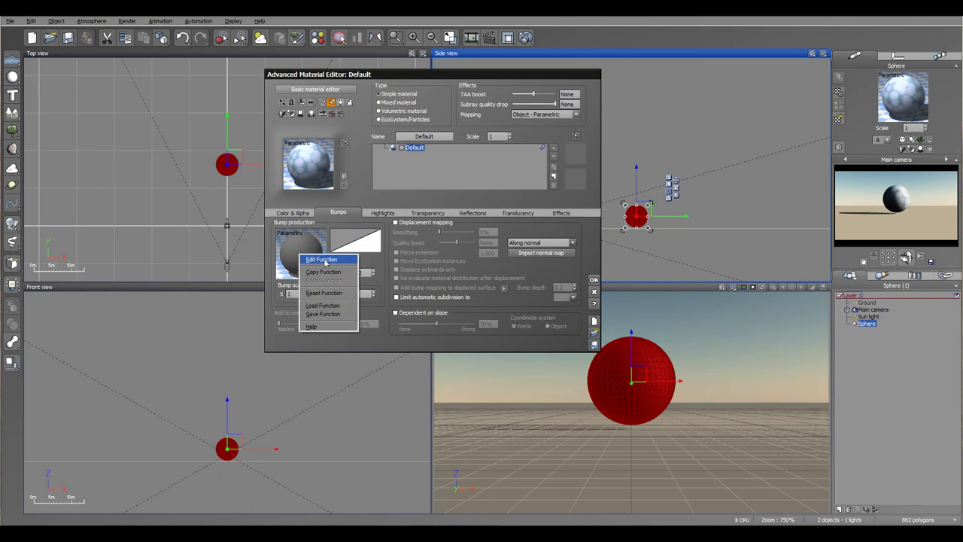
{"action": "left_click", "coordinate": [293, 243]}
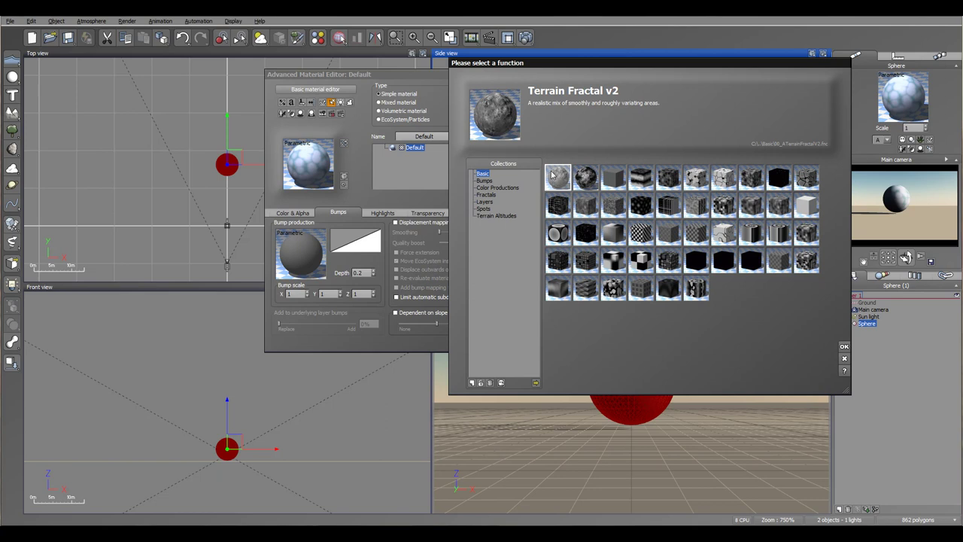
{"action": "left_click", "coordinate": [844, 346]}
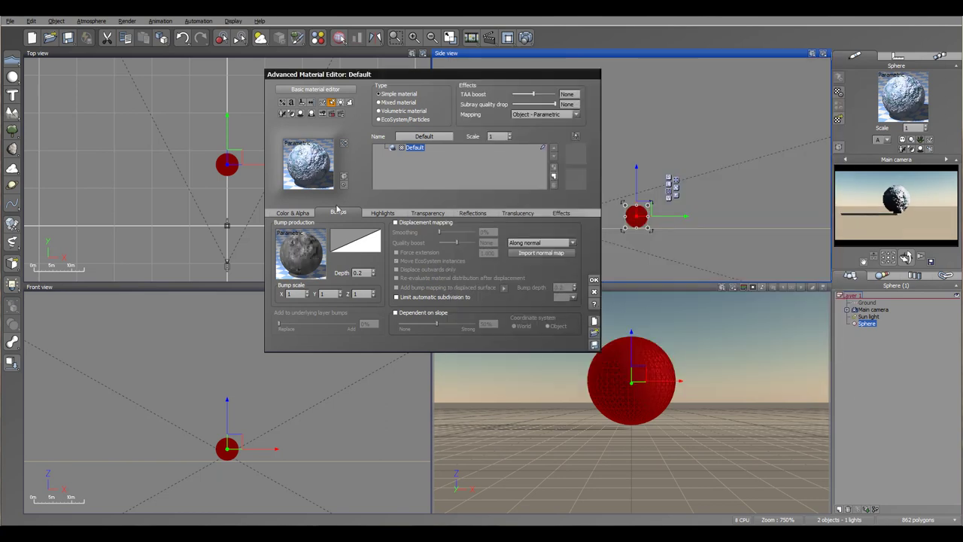
{"action": "right_click", "coordinate": [304, 258]}
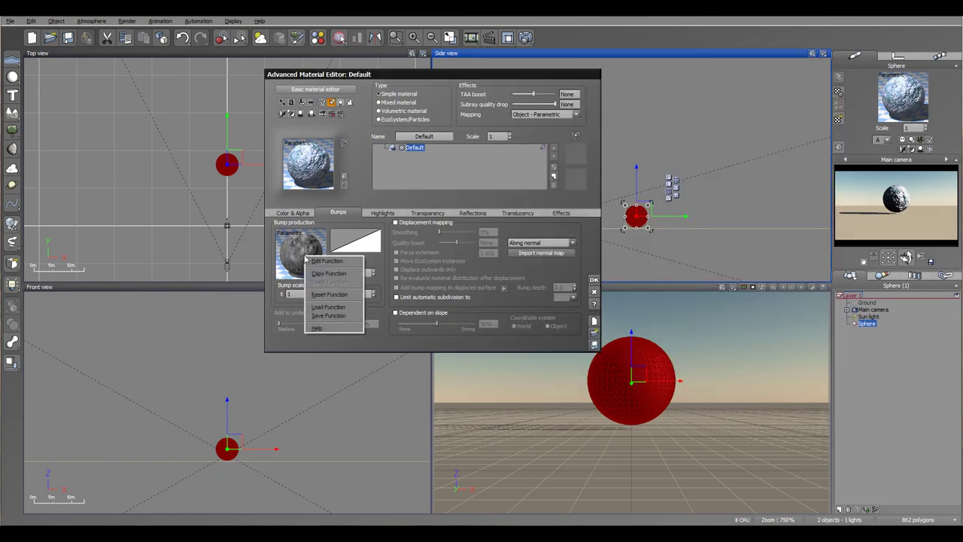
{"action": "left_click", "coordinate": [331, 294]}
{"action": "right_click", "coordinate": [301, 254]}
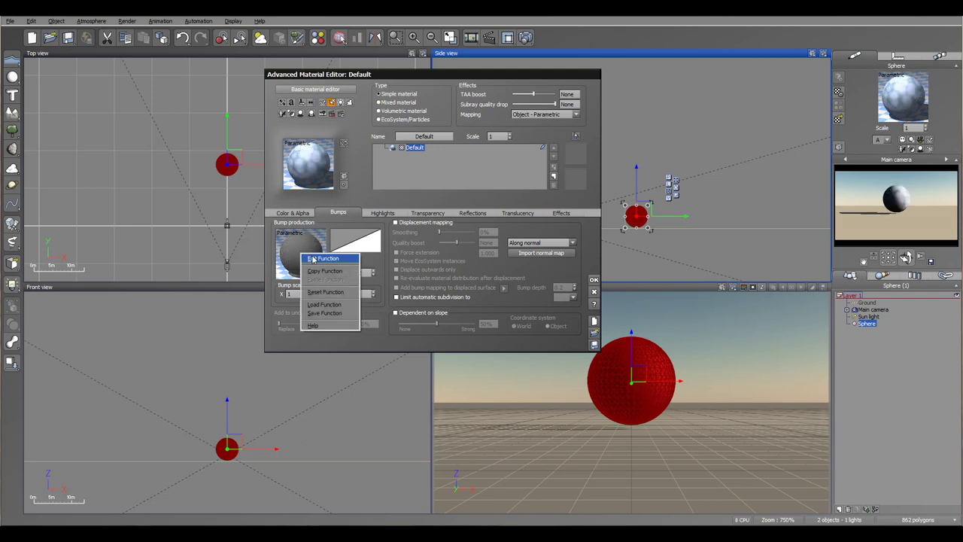
{"action": "left_click", "coordinate": [322, 258]}
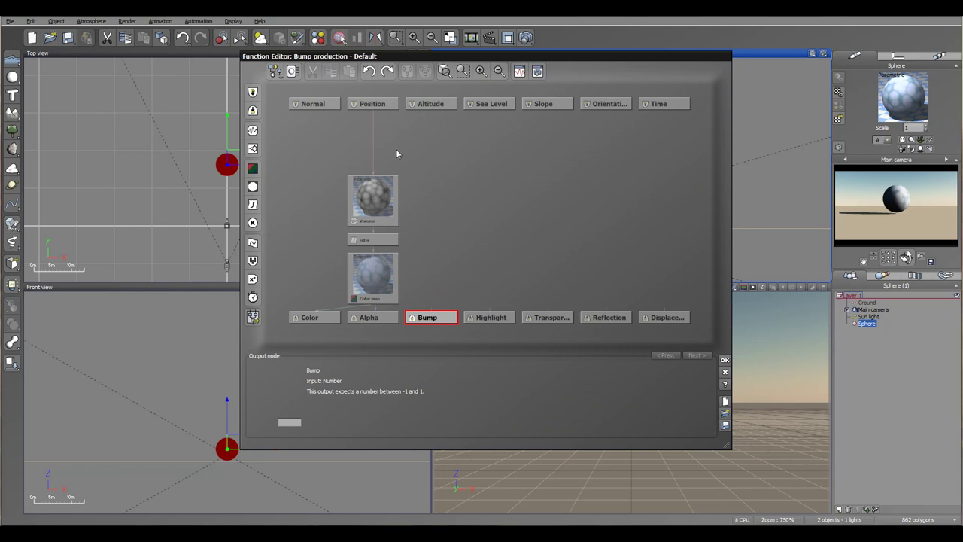
- Link the Voronoi node's output to the Bump output node and apply the graph
{"action": "left_click_drag", "start_coordinate": [431, 309], "coordinate": [371, 227]}
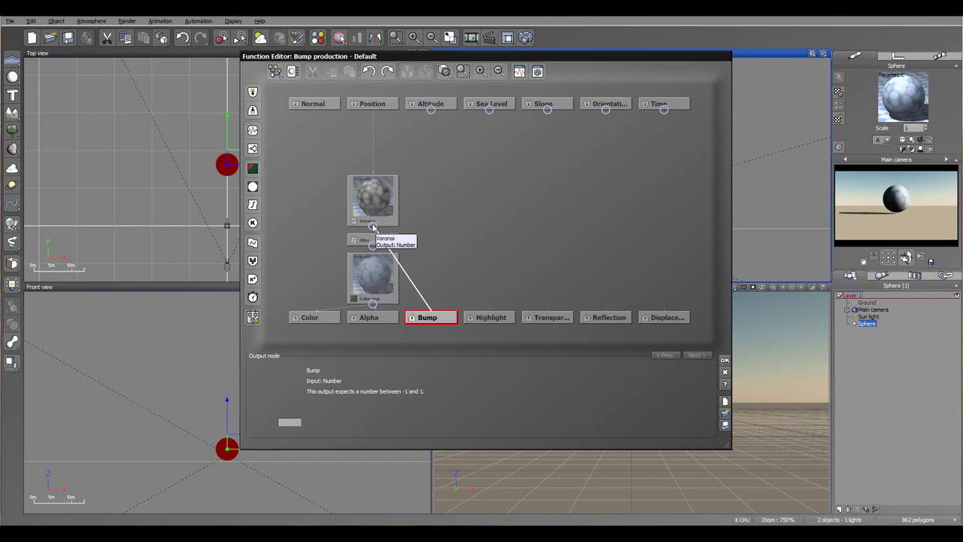
{"action": "left_click_drag", "start_coordinate": [373, 227], "coordinate": [373, 227]}
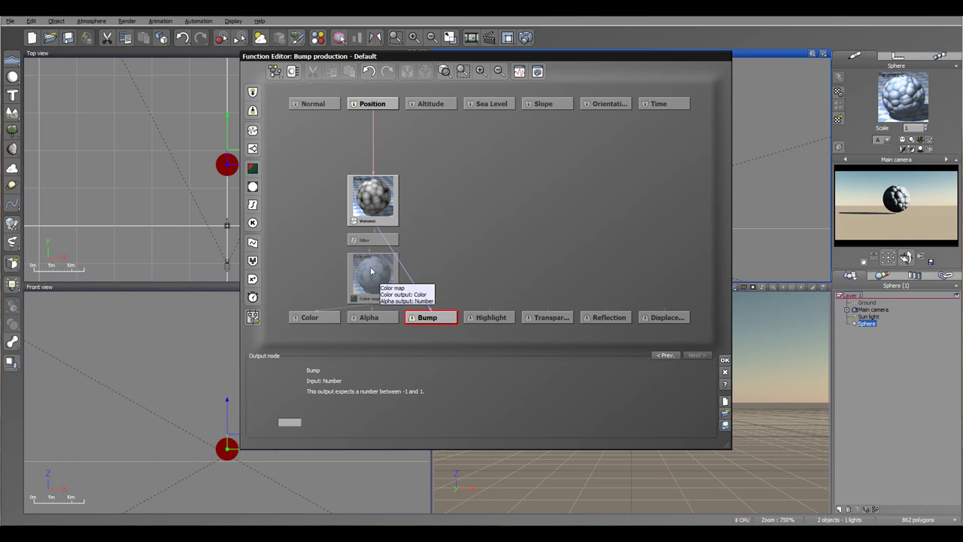
{"action": "left_click", "coordinate": [725, 361]}
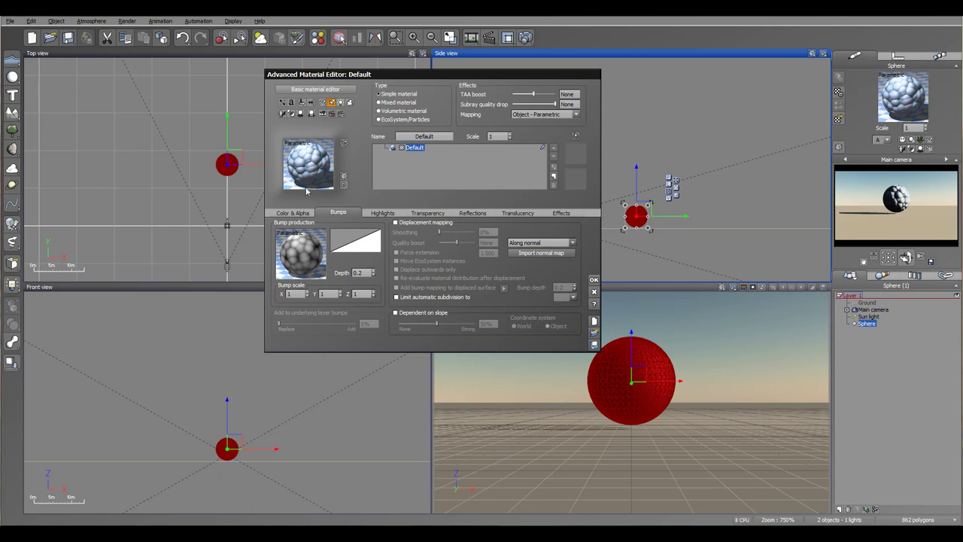
- Reopen the bump graph to verify the Voronoi-to-Bump connection, then close it unchanged
{"action": "right_click", "coordinate": [306, 255]}
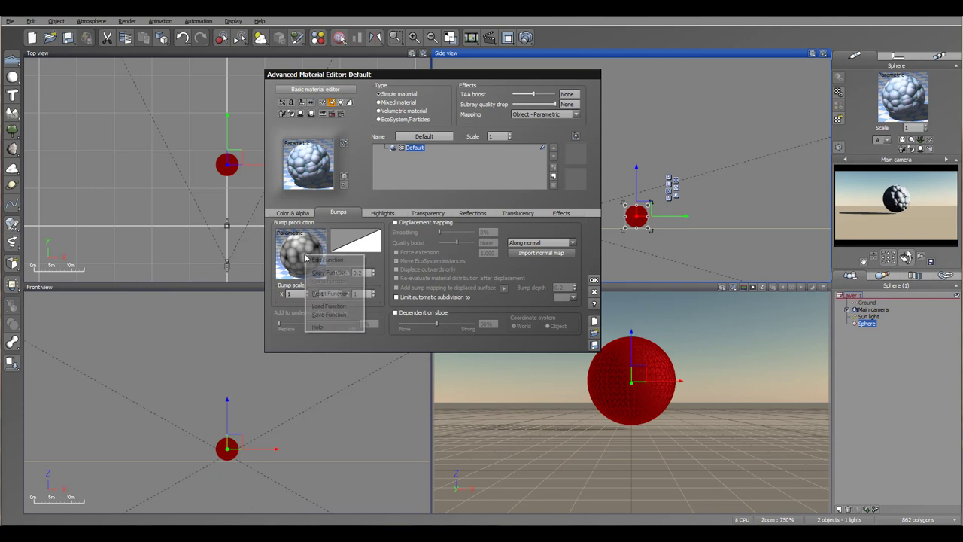
{"action": "left_click", "coordinate": [386, 266]}
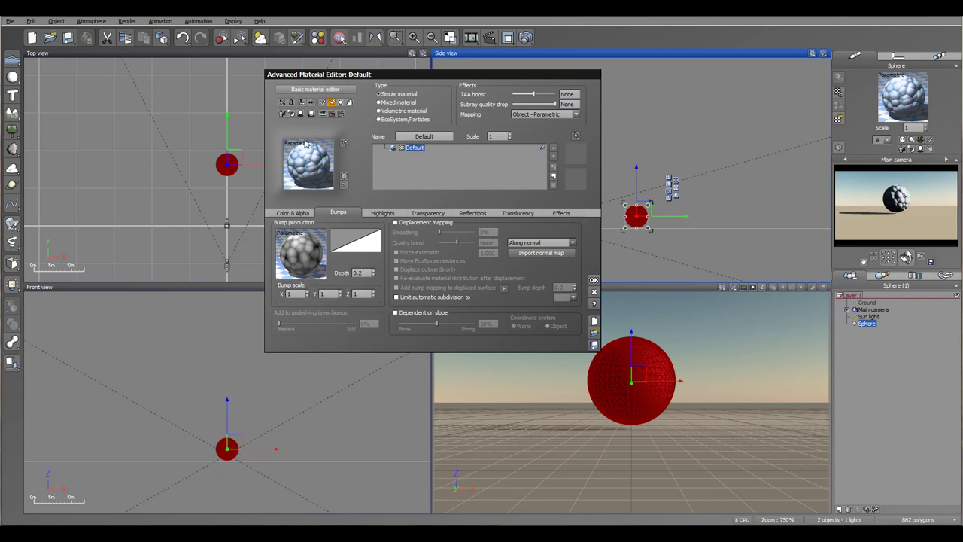
{"action": "right_click", "coordinate": [307, 245]}
{"action": "left_click", "coordinate": [316, 248]}
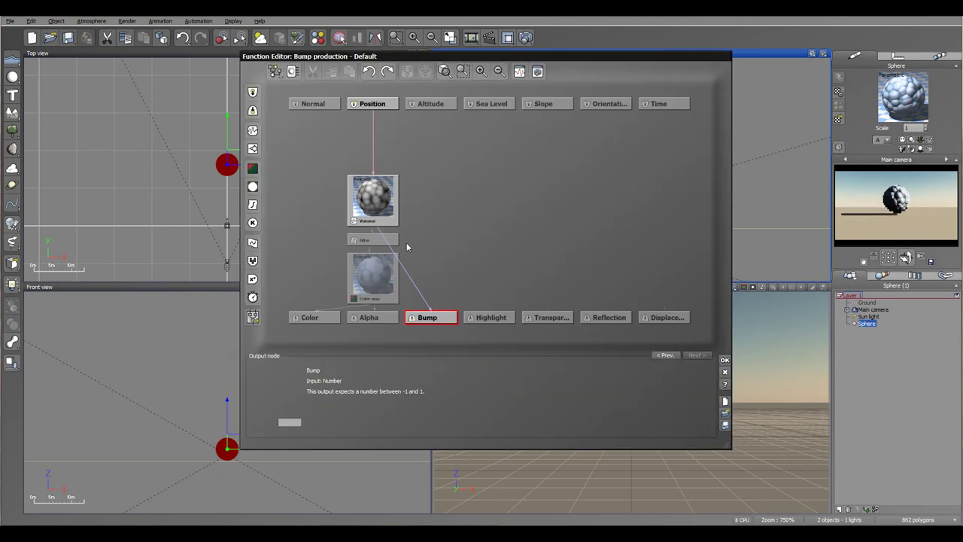
{"action": "left_click", "coordinate": [407, 275]}
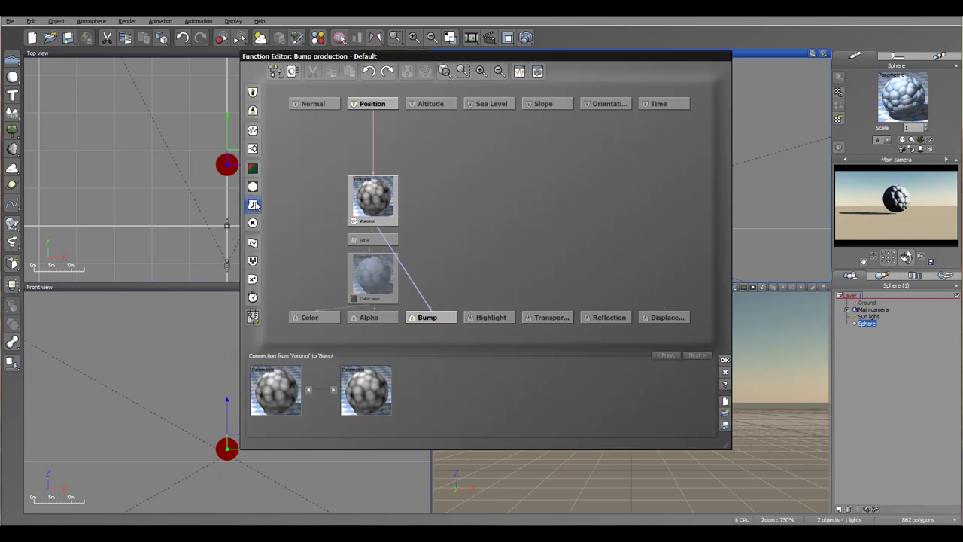
{"action": "left_click", "coordinate": [725, 372]}
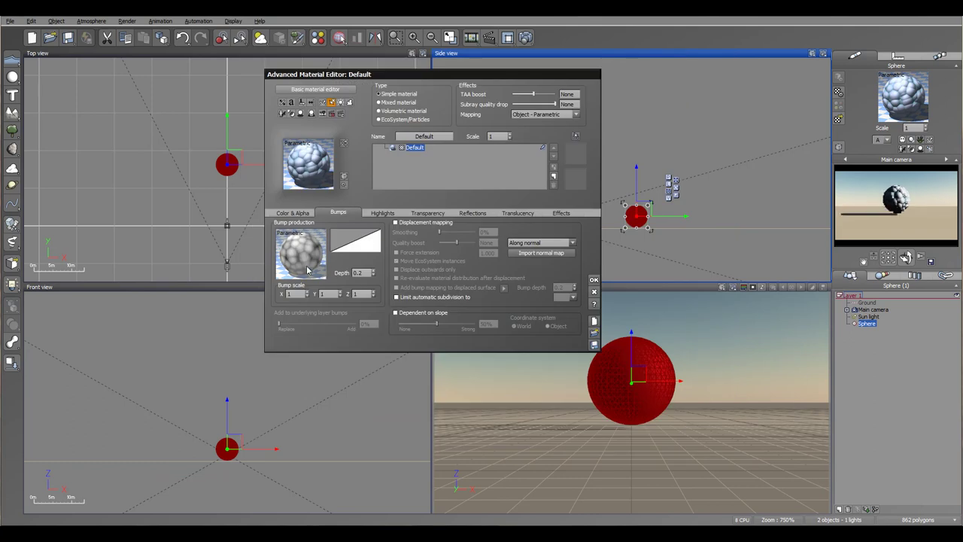
- Set the bump depth to -0.2
{"action": "left_click", "coordinate": [374, 275]}
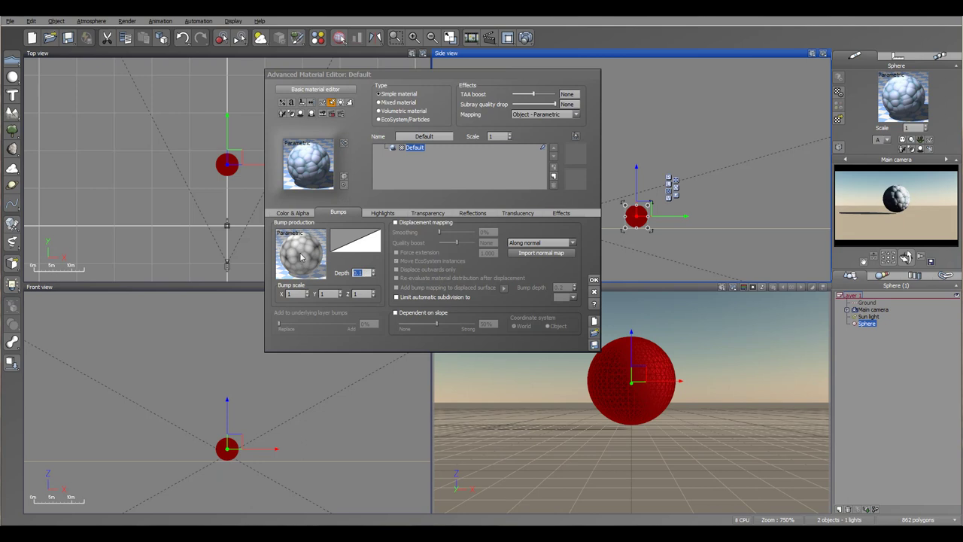
{"action": "type", "text": "0."}
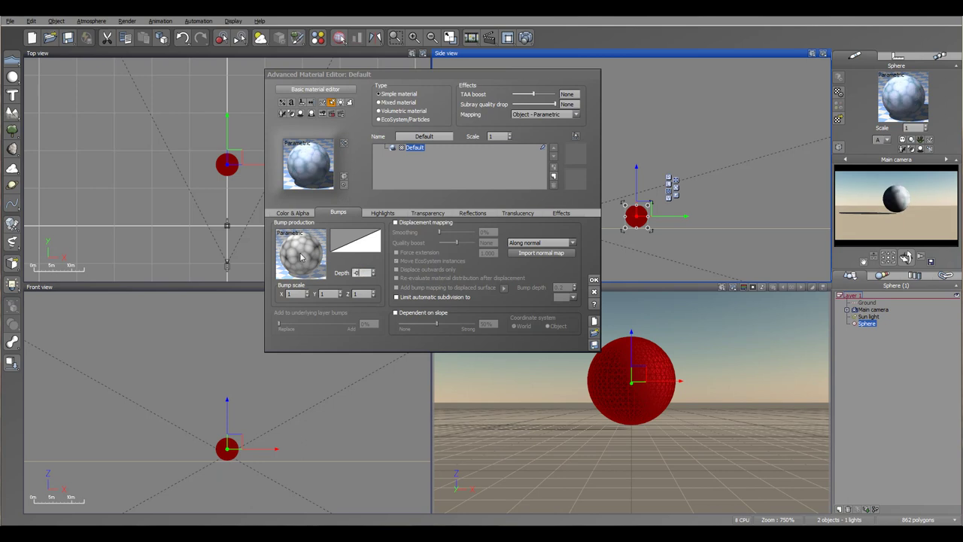
{"action": "type", "text": "2"}
{"action": "key", "text": "Return"}
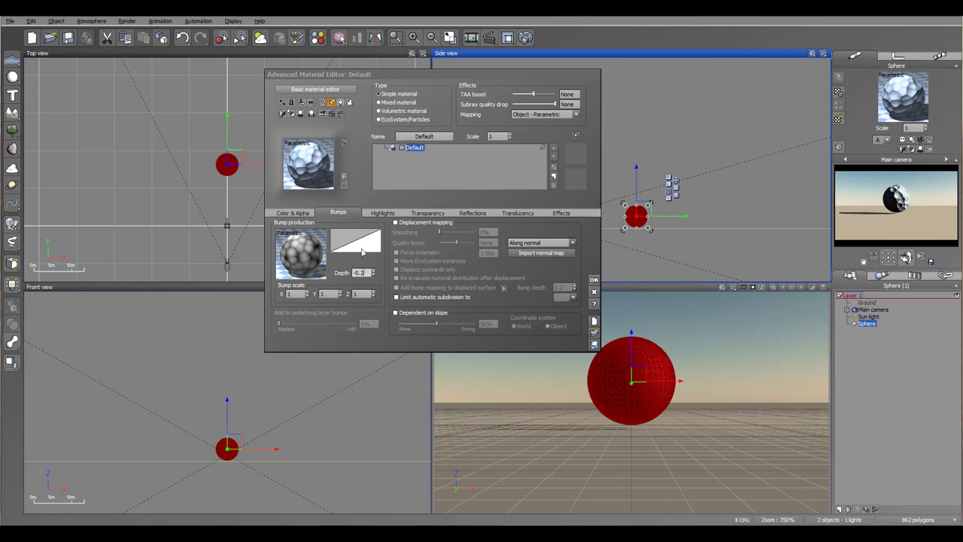
- Bend the bump filter curve with a new keypoint and make it a smooth curve
{"action": "right_click", "coordinate": [349, 241]}
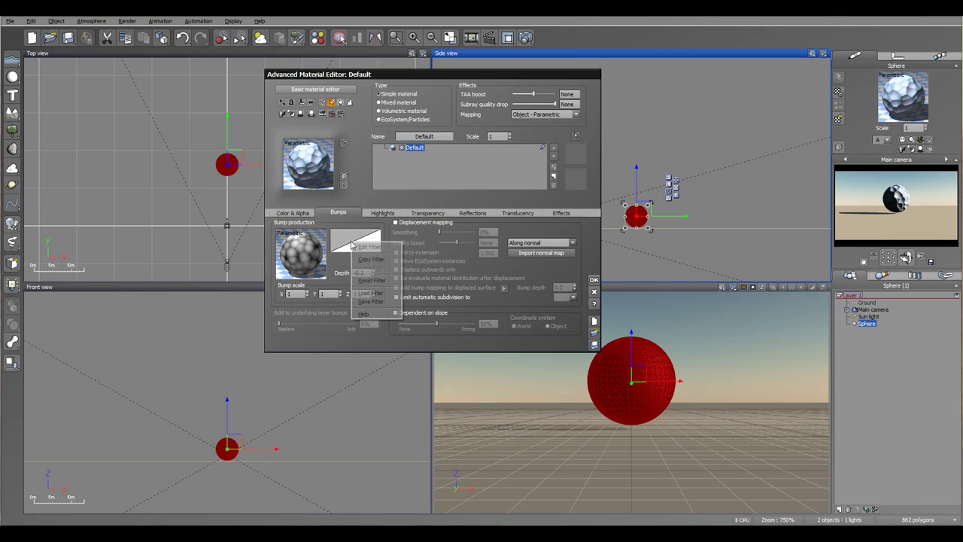
{"action": "left_click", "coordinate": [363, 251]}
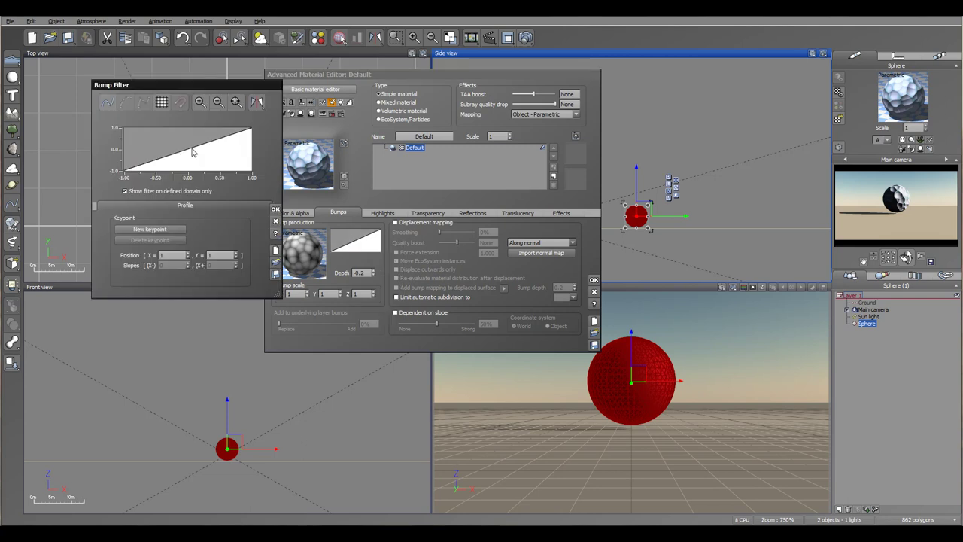
{"action": "left_click_drag", "start_coordinate": [189, 149], "coordinate": [213, 161]}
{"action": "left_click", "coordinate": [104, 103]}
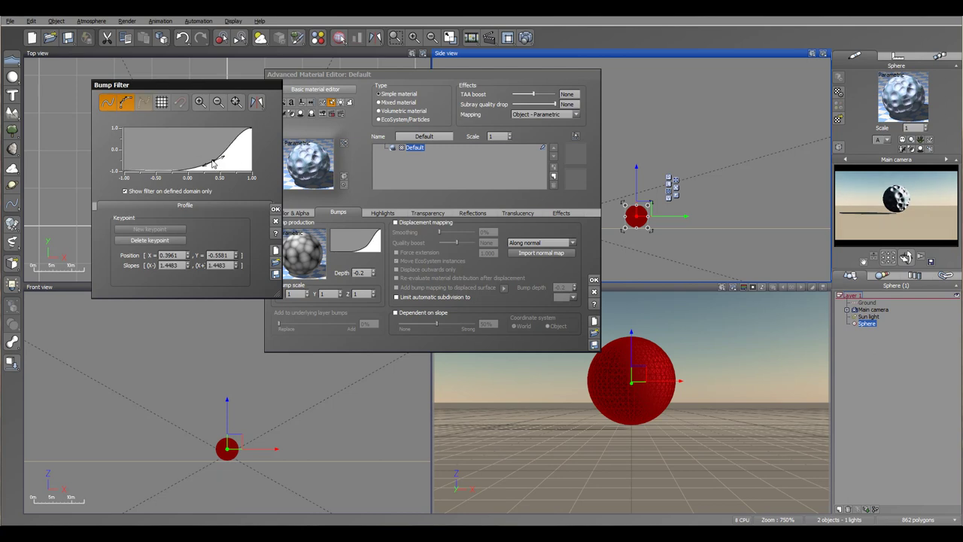
{"action": "left_click_drag", "start_coordinate": [214, 161], "coordinate": [219, 155]}
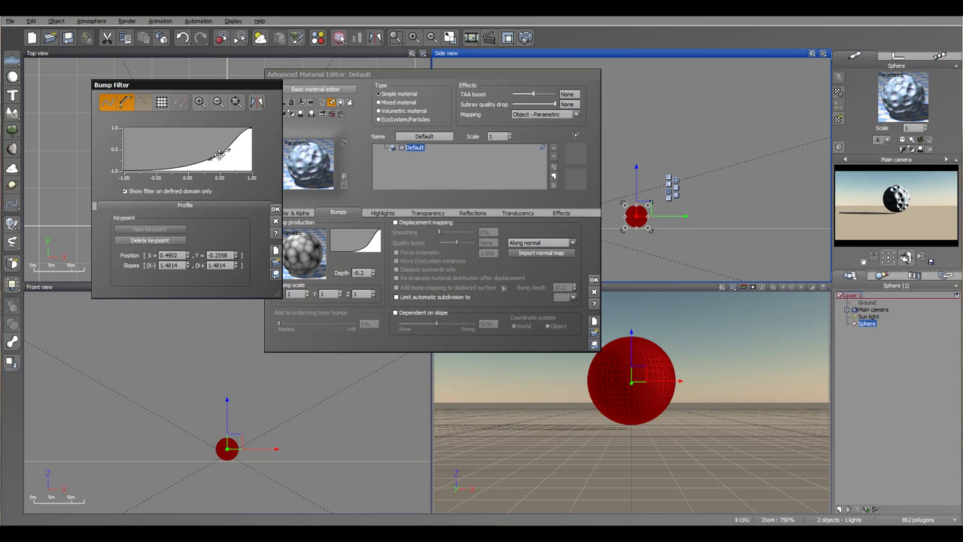
{"action": "left_click", "coordinate": [275, 209]}
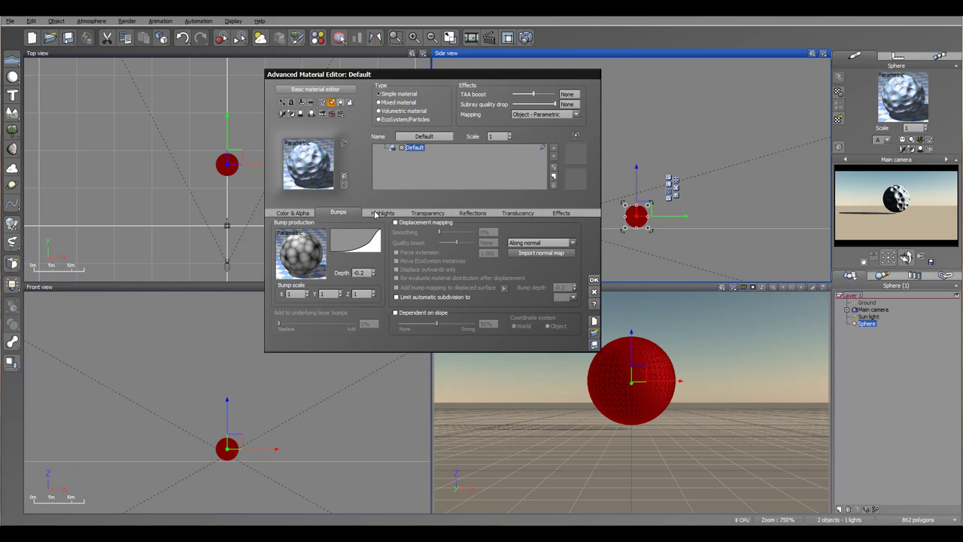
- Raise highlight global intensity to 74% and set the highlight colour to pale peach
{"action": "left_click", "coordinate": [378, 215]}
{"action": "left_click_drag", "start_coordinate": [298, 256], "coordinate": [327, 255]}
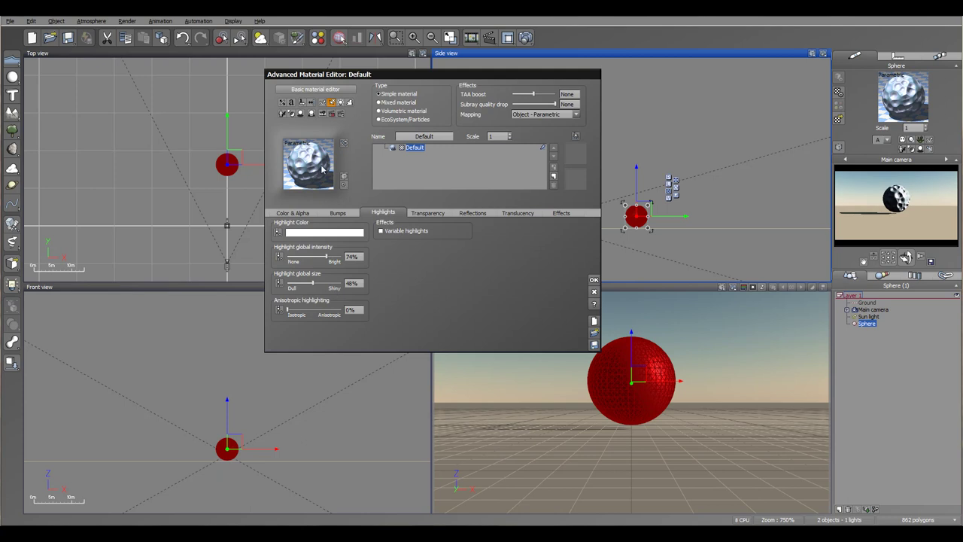
{"action": "left_click", "coordinate": [325, 236]}
{"action": "left_click", "coordinate": [343, 242]}
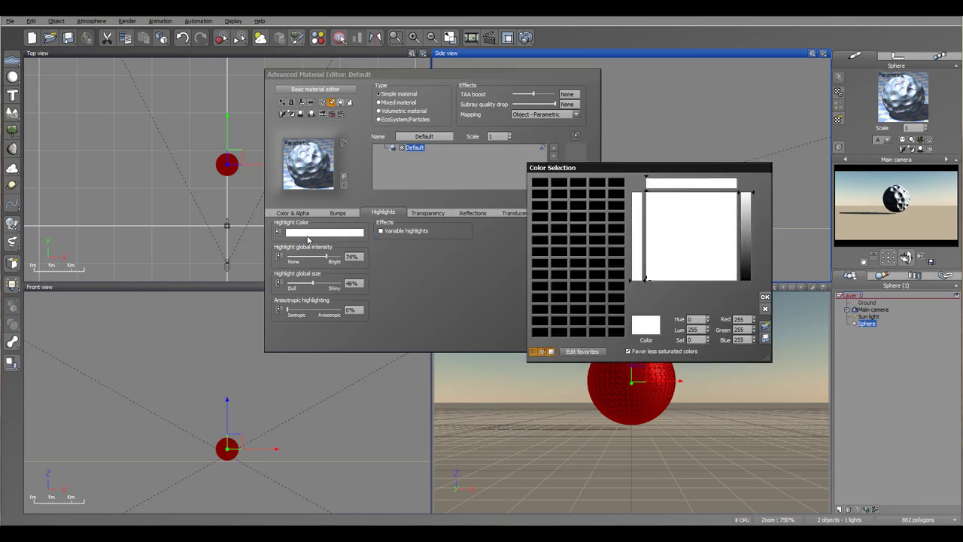
{"action": "left_click_drag", "start_coordinate": [681, 197], "coordinate": [656, 192]}
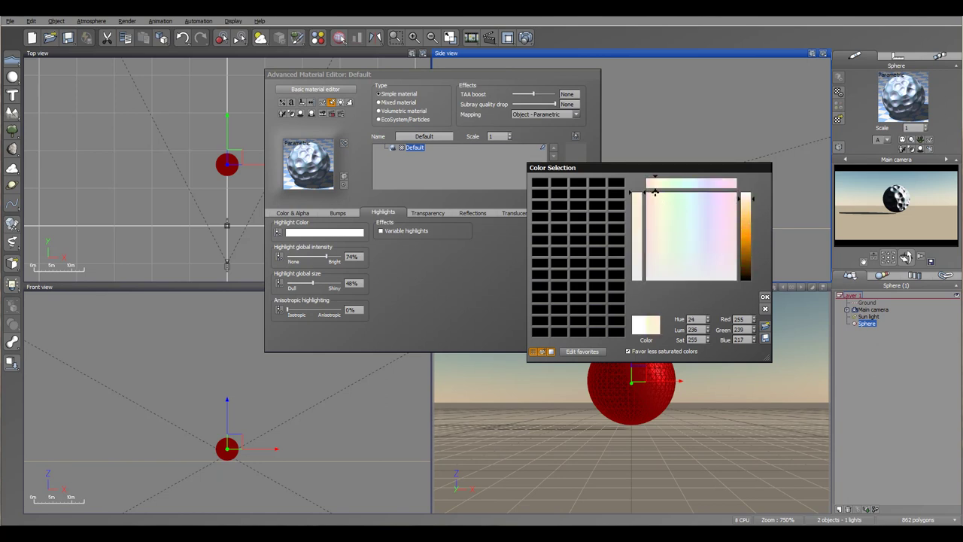
{"action": "key", "text": "Return"}
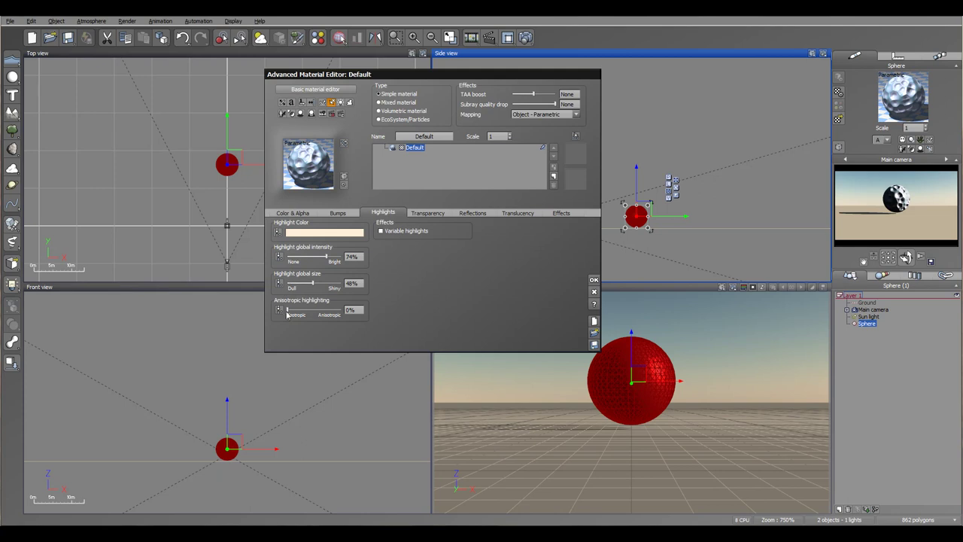
- Set the highlight colour to be driven by a function
{"action": "left_click", "coordinate": [339, 214]}
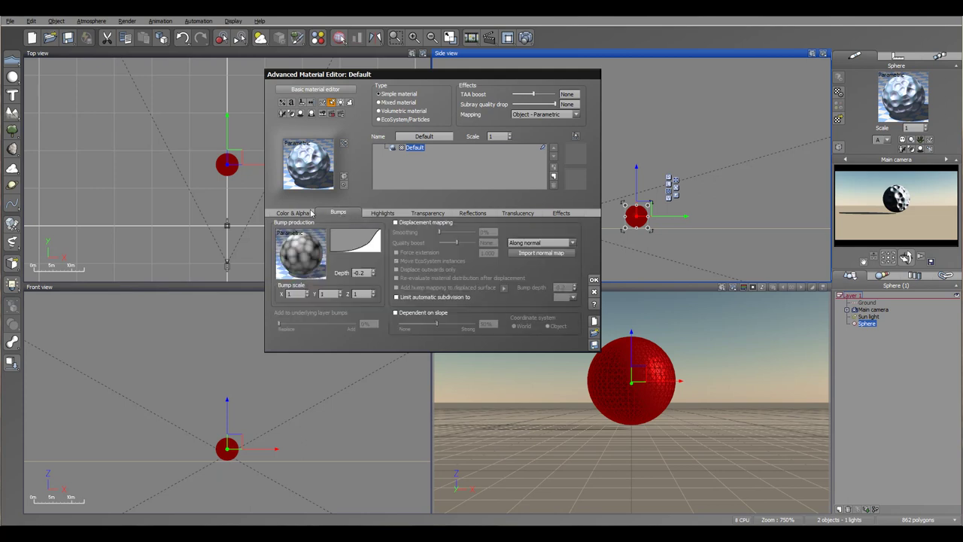
{"action": "left_click", "coordinate": [309, 214]}
{"action": "left_click", "coordinate": [381, 213]}
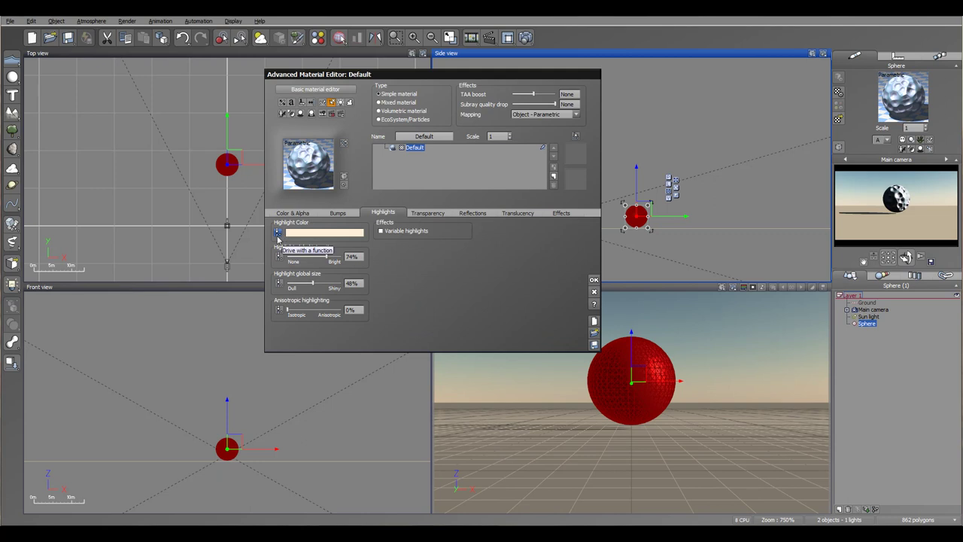
{"action": "left_click", "coordinate": [278, 234]}
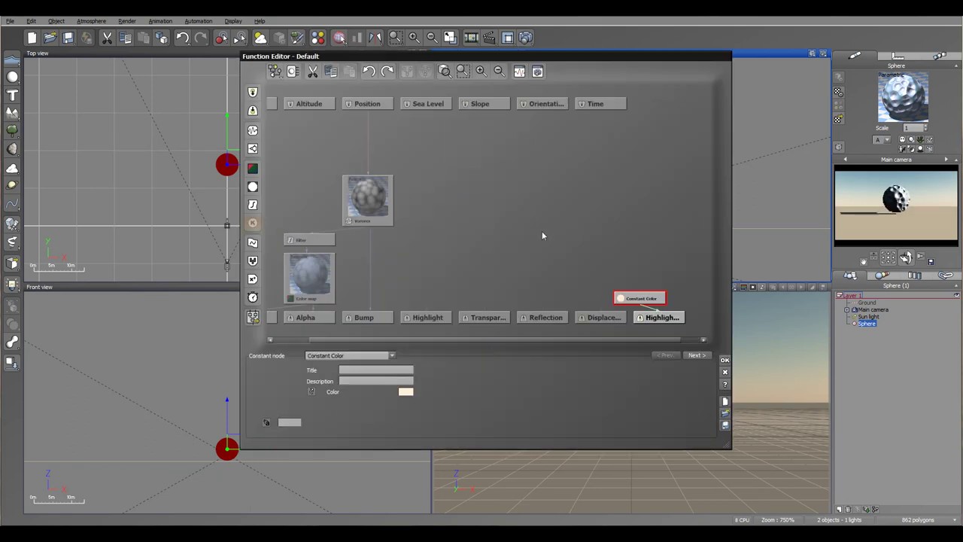
- Add a Color map node using the SandStone colour map to the highlight graph
{"action": "left_click_drag", "start_coordinate": [640, 298], "coordinate": [600, 240]}
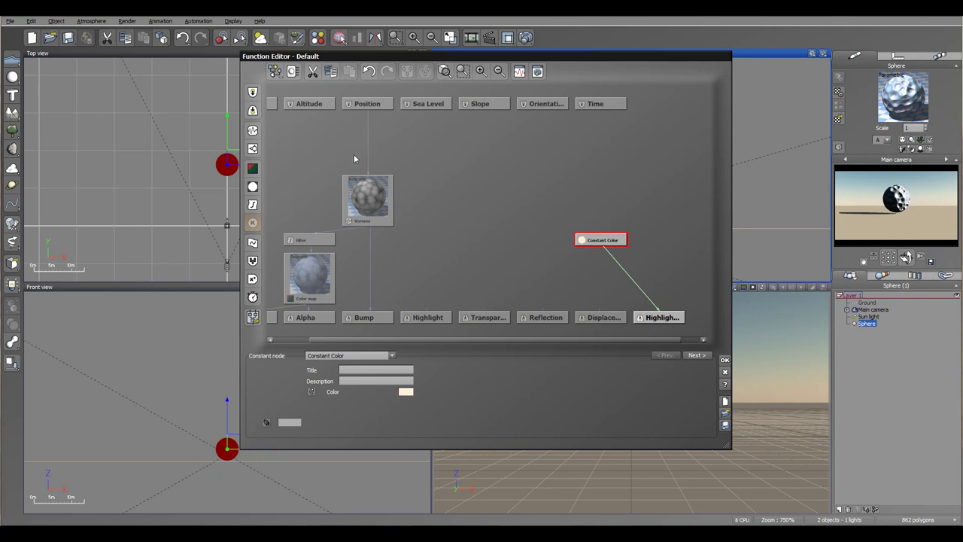
{"action": "left_click", "coordinate": [547, 220]}
{"action": "left_click", "coordinate": [252, 168]}
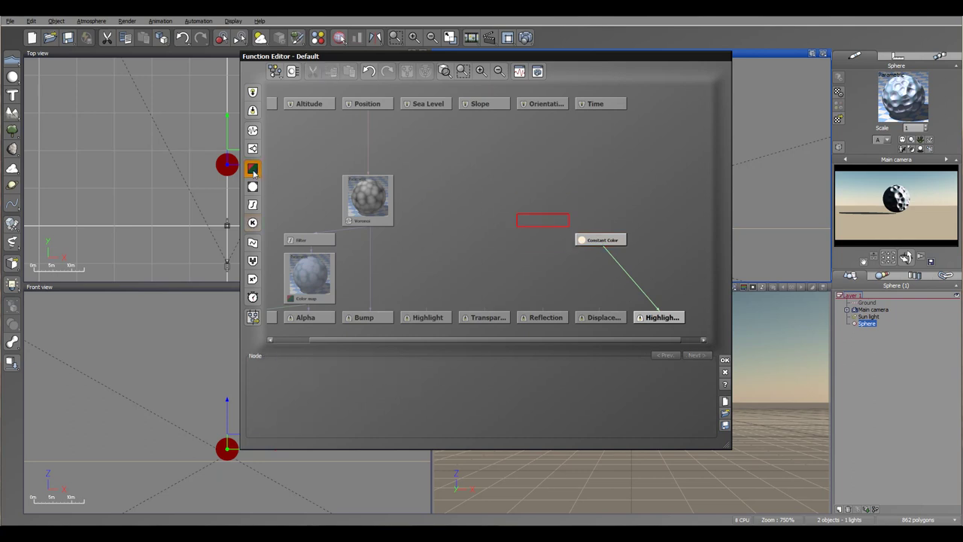
{"action": "left_click_drag", "start_coordinate": [534, 220], "coordinate": [539, 205]}
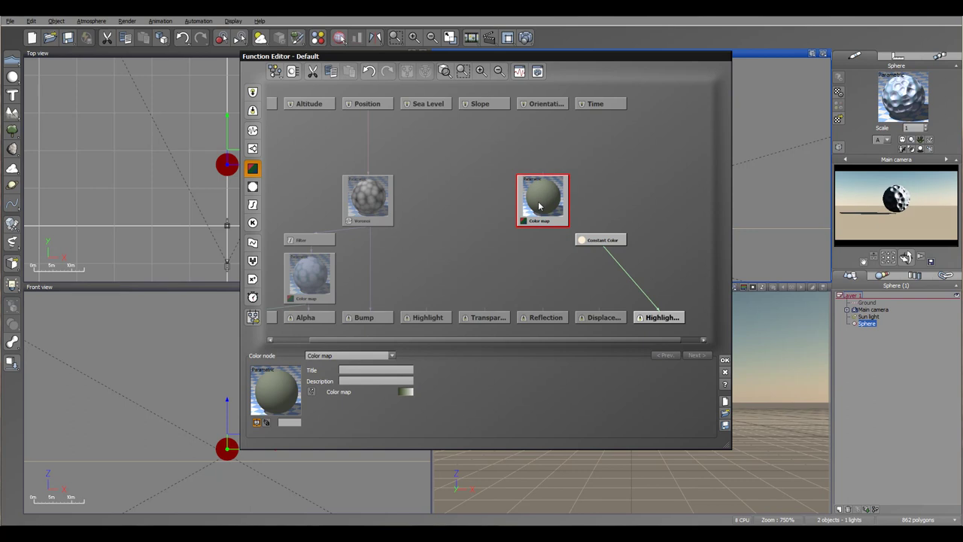
{"action": "left_click", "coordinate": [404, 391]}
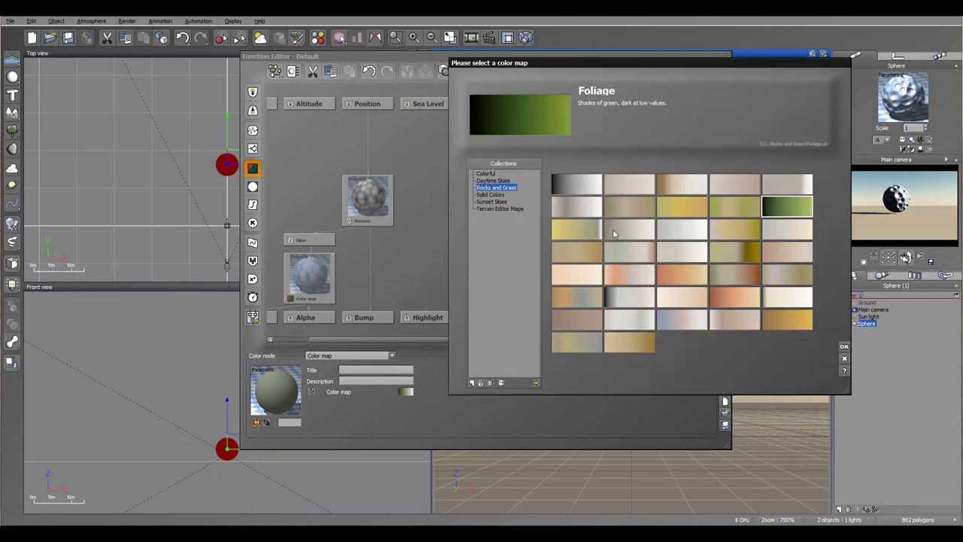
{"action": "left_click", "coordinate": [734, 296]}
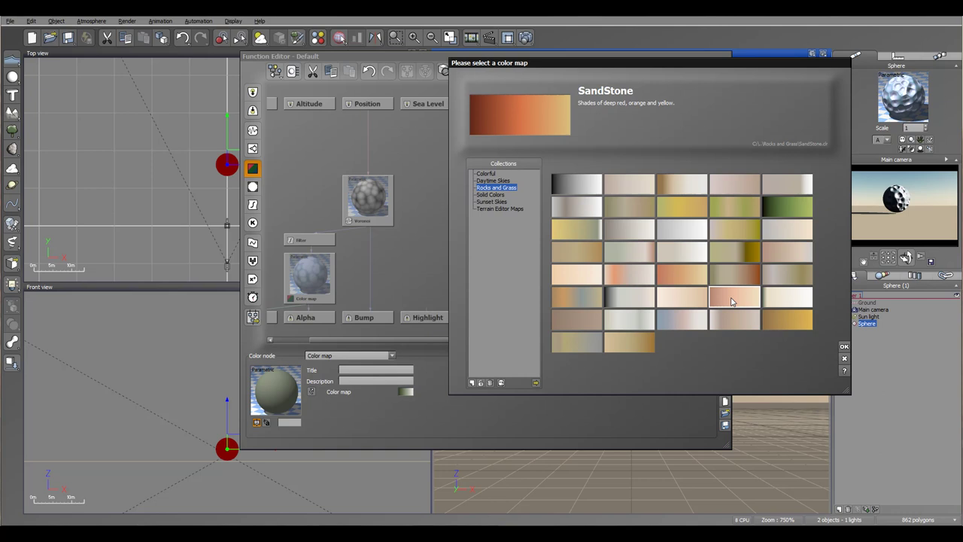
{"action": "left_click", "coordinate": [843, 346]}
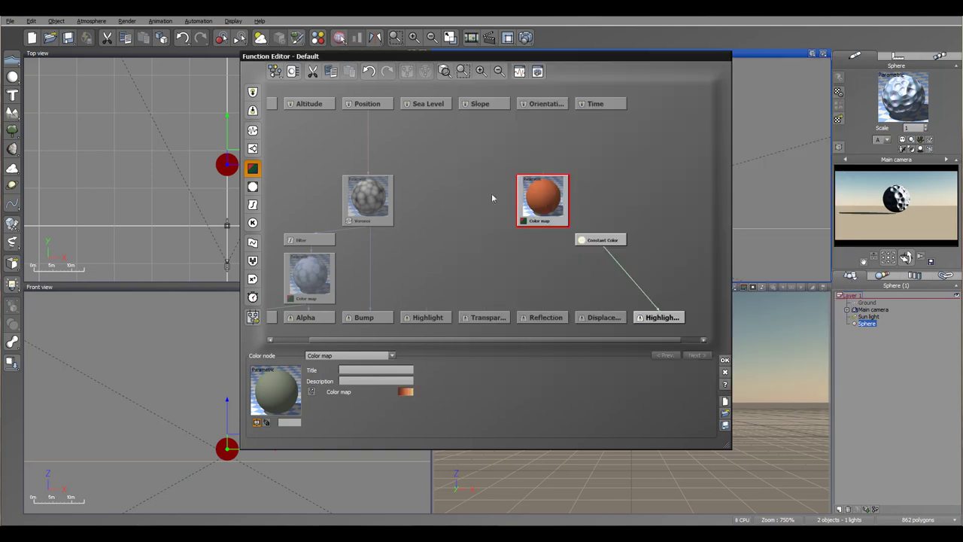
{"action": "left_click_drag", "start_coordinate": [557, 200], "coordinate": [521, 216]}
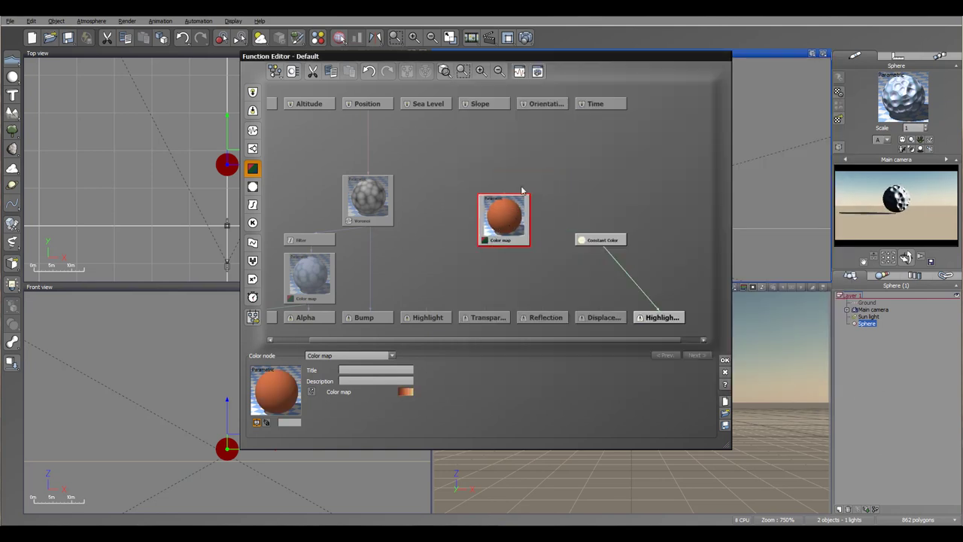
{"action": "left_click", "coordinate": [518, 160]}
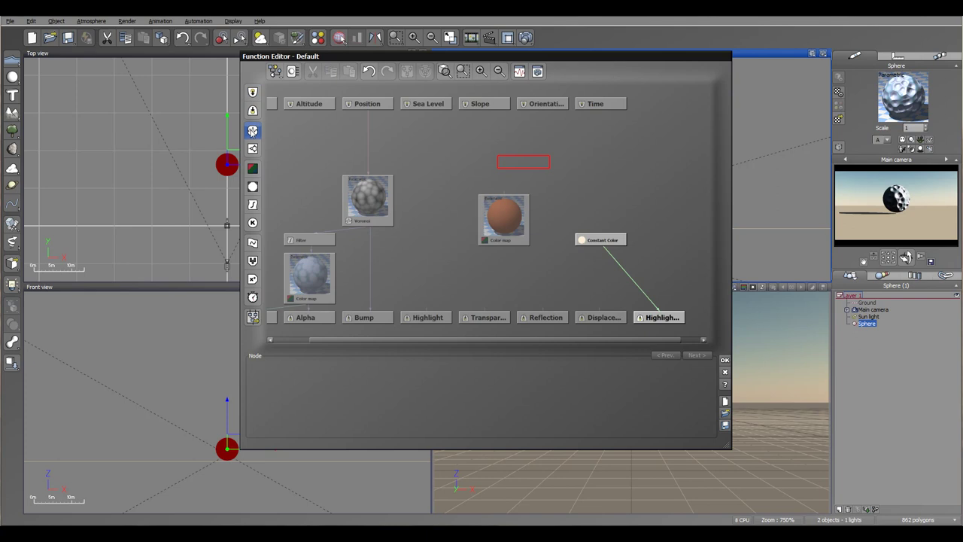
- Feed Voronoi into the Color map, delete Constant Color, and wire the map to Highlight
{"action": "left_click_drag", "start_coordinate": [383, 205], "coordinate": [358, 167]}
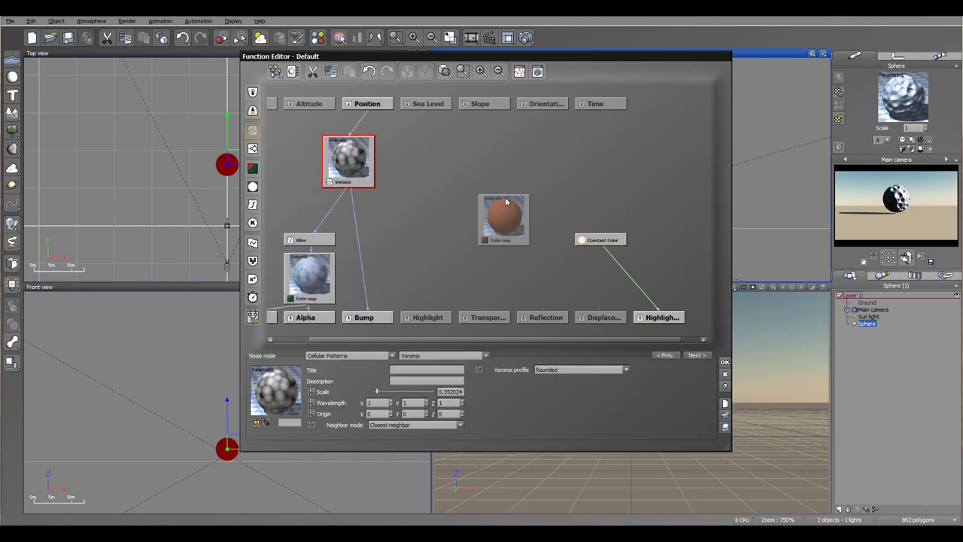
{"action": "left_click_drag", "start_coordinate": [502, 194], "coordinate": [350, 190]}
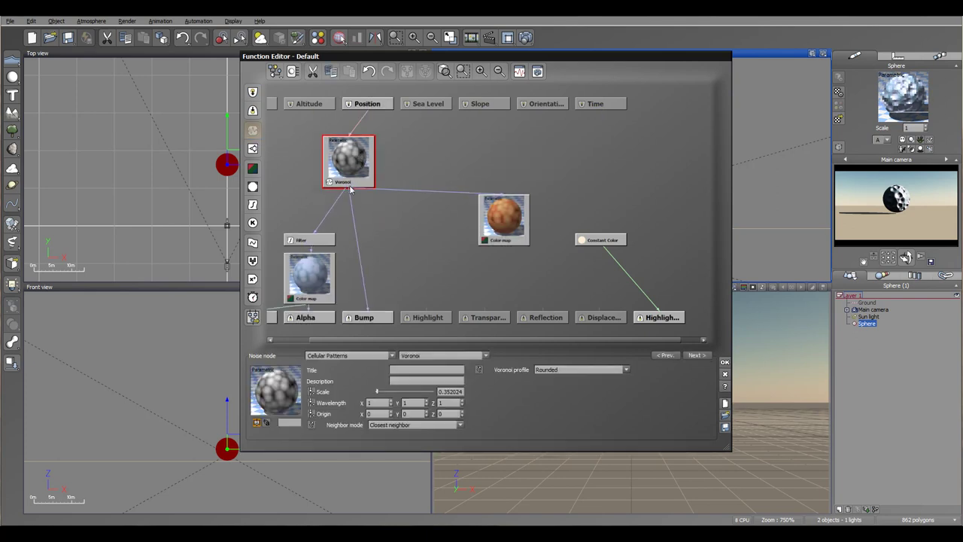
{"action": "left_click", "coordinate": [602, 240]}
{"action": "key", "text": "Delete"}
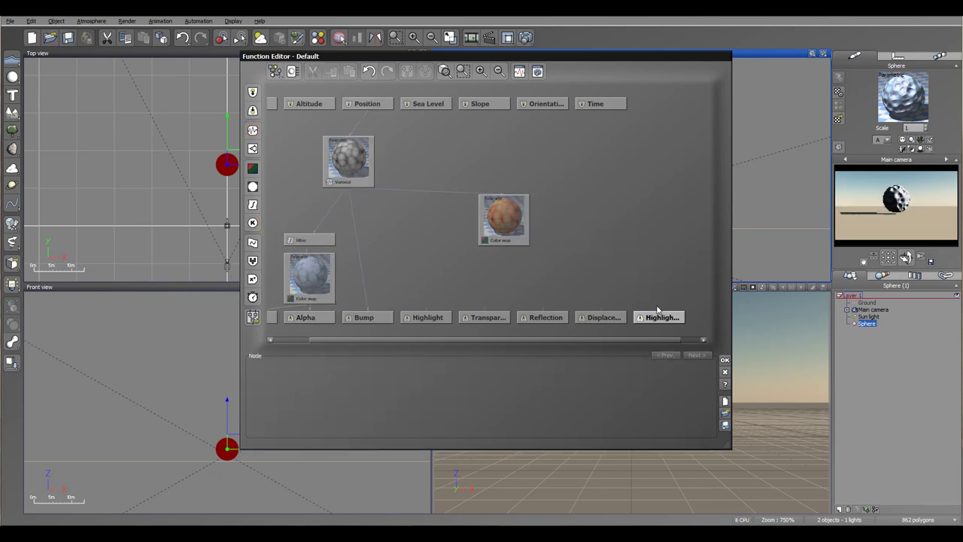
{"action": "left_click_drag", "start_coordinate": [659, 308], "coordinate": [503, 243]}
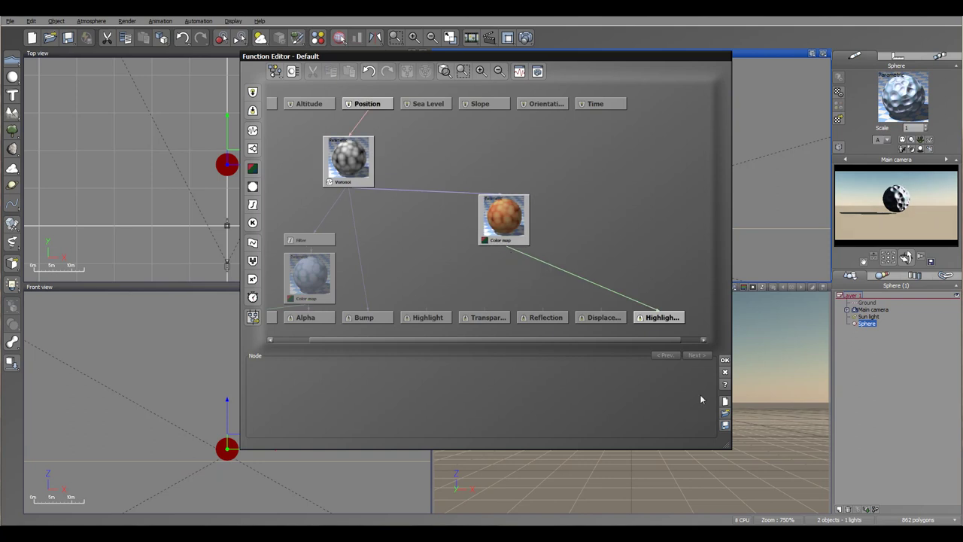
{"action": "left_click", "coordinate": [725, 361]}
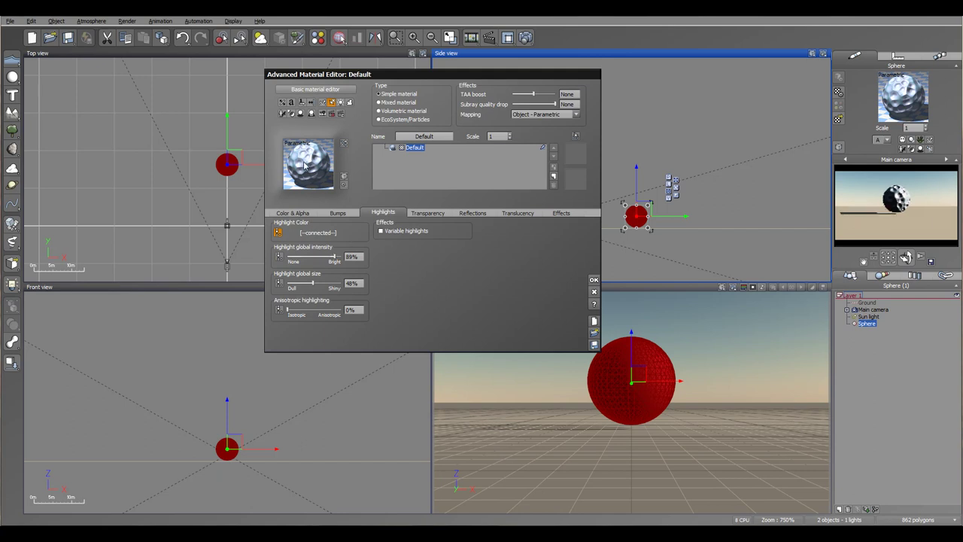
- Set global reflectivity to 85% and metallic colour of reflected light to 100%
{"action": "left_click", "coordinate": [425, 213]}
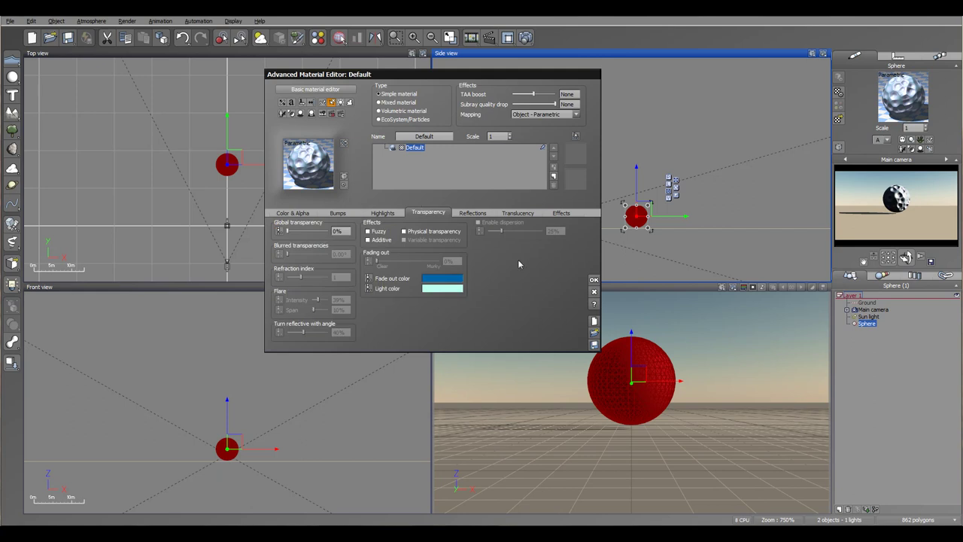
{"action": "left_click", "coordinate": [472, 213]}
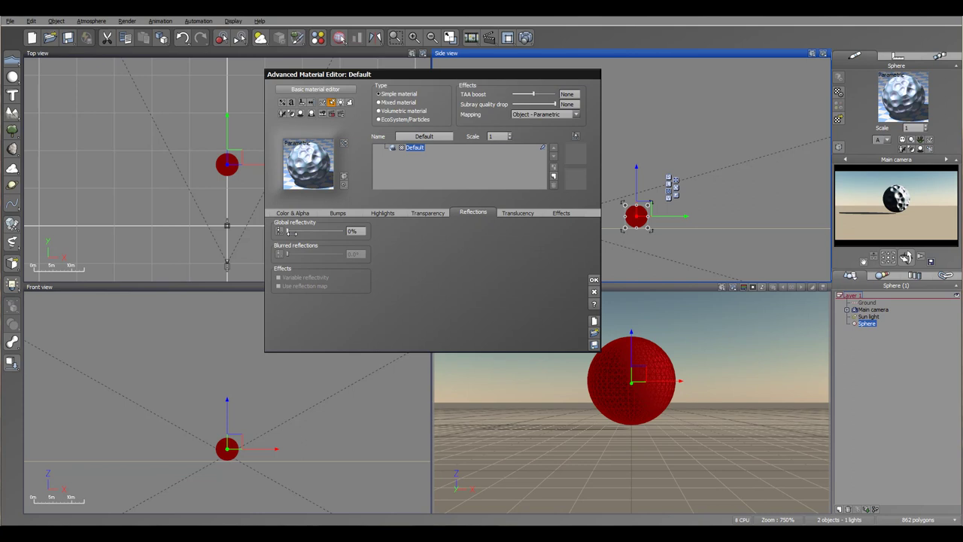
{"action": "left_click_drag", "start_coordinate": [292, 233], "coordinate": [338, 232]}
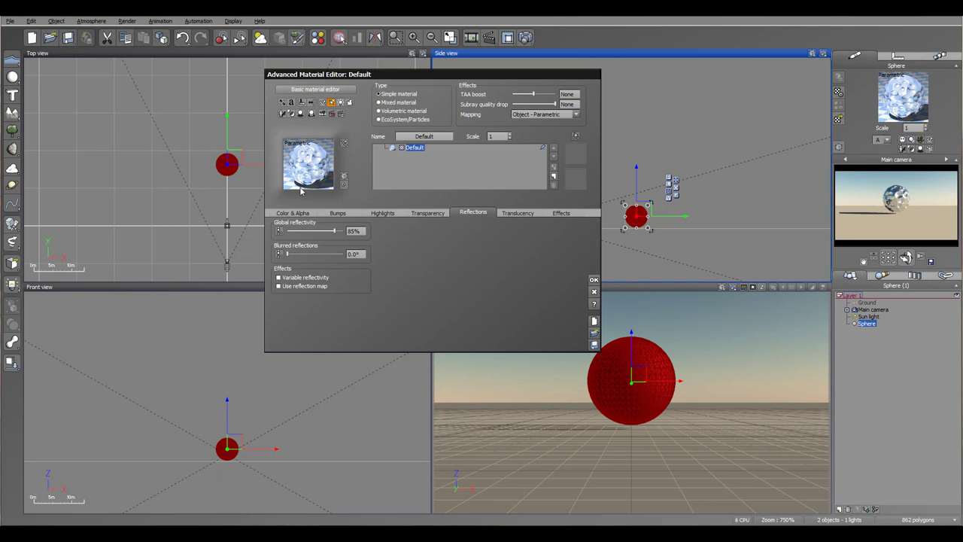
{"action": "left_click", "coordinate": [559, 213]}
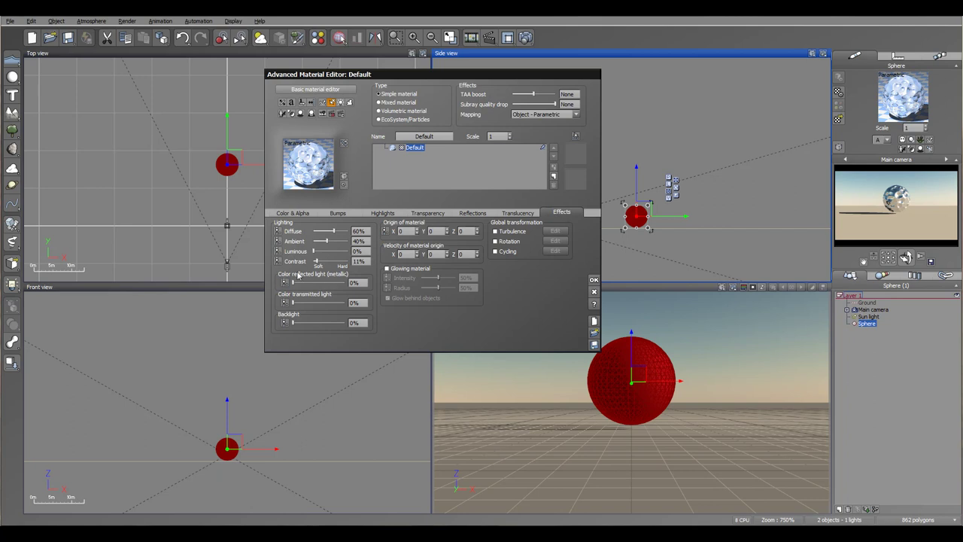
{"action": "left_click_drag", "start_coordinate": [292, 282], "coordinate": [364, 282]}
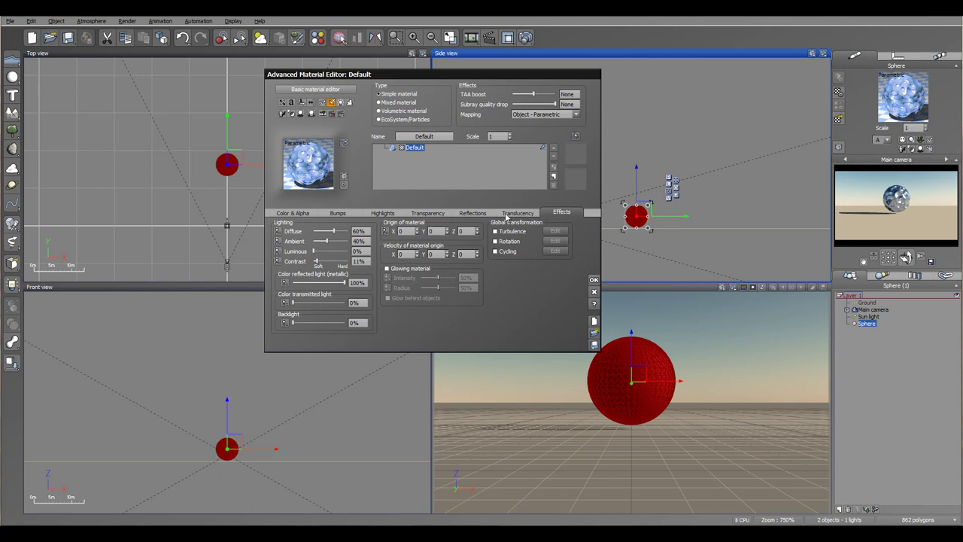
- Drop global reflectivity to about 57% and raise blurred reflections to about 9.5°
{"action": "left_click", "coordinate": [473, 212]}
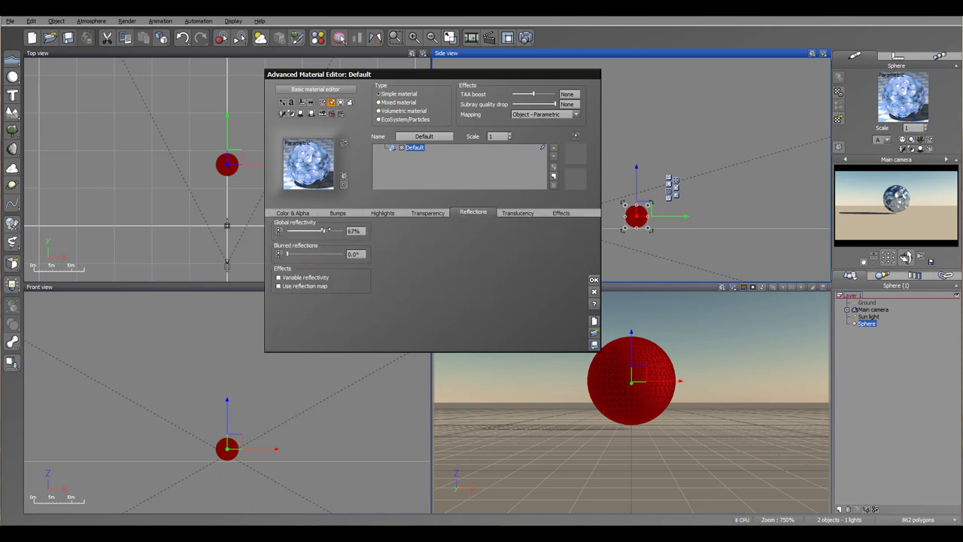
{"action": "left_click_drag", "start_coordinate": [325, 230], "coordinate": [319, 230]}
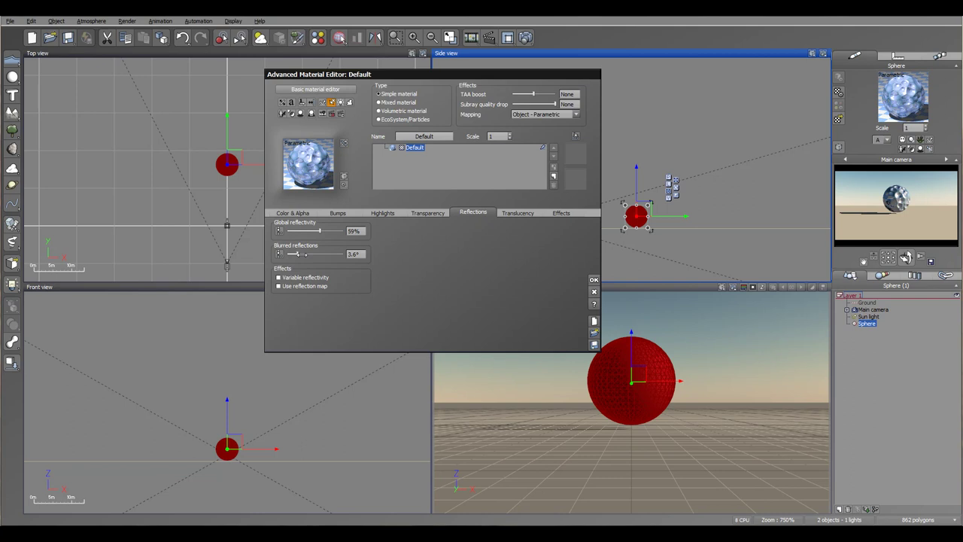
{"action": "left_click_drag", "start_coordinate": [305, 255], "coordinate": [329, 254]}
{"action": "left_click", "coordinate": [518, 213]}
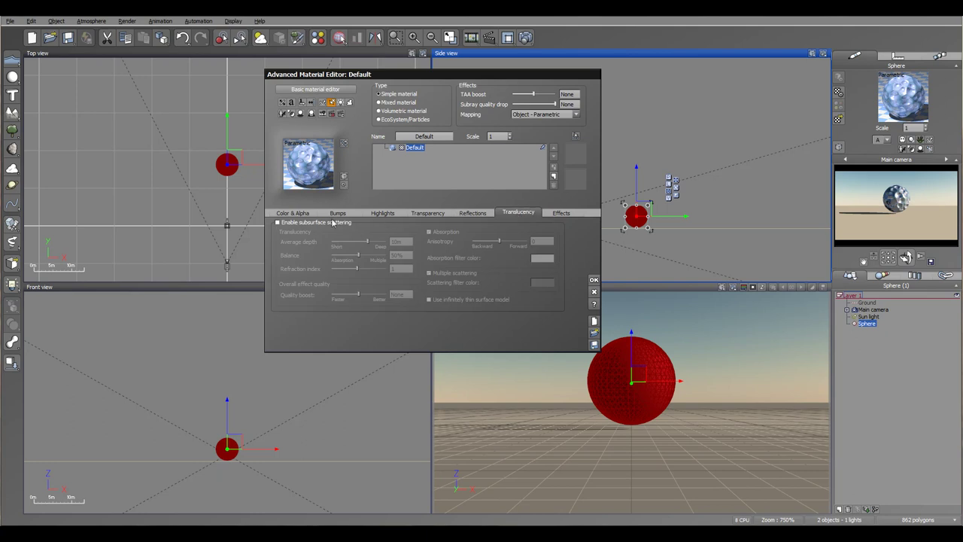
{"action": "left_click", "coordinate": [560, 214]}
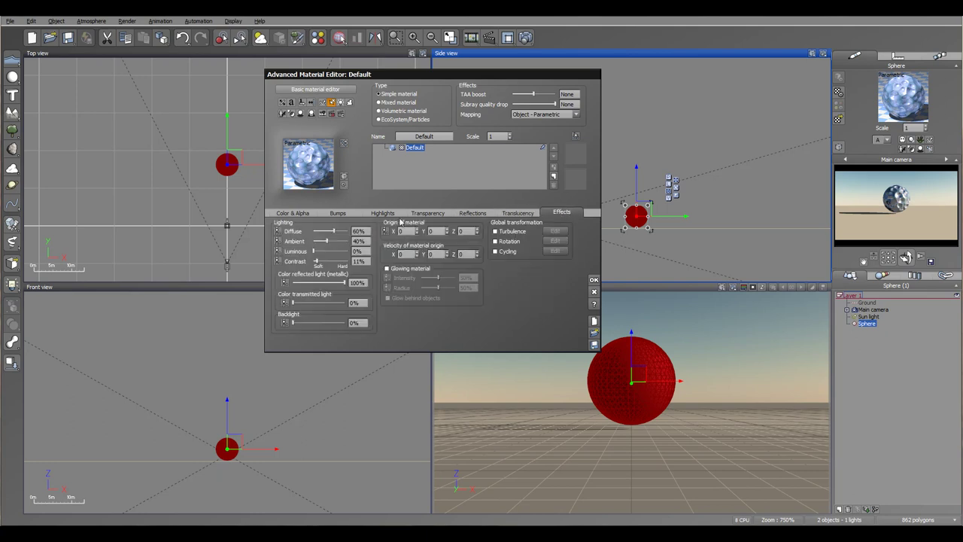
- Add a Basic > Flat gray layer to the material with alpha boost 0
{"action": "left_click", "coordinate": [555, 177]}
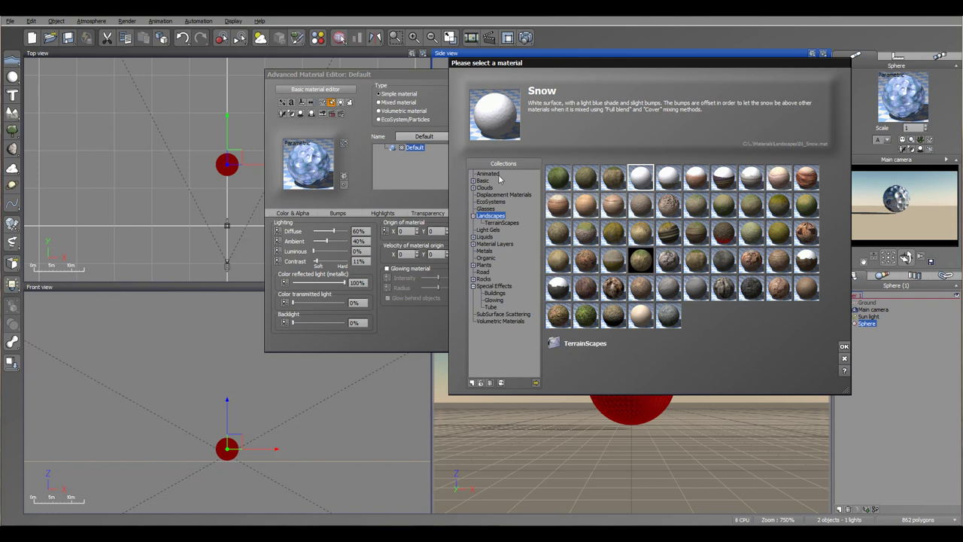
{"action": "left_click", "coordinate": [484, 180]}
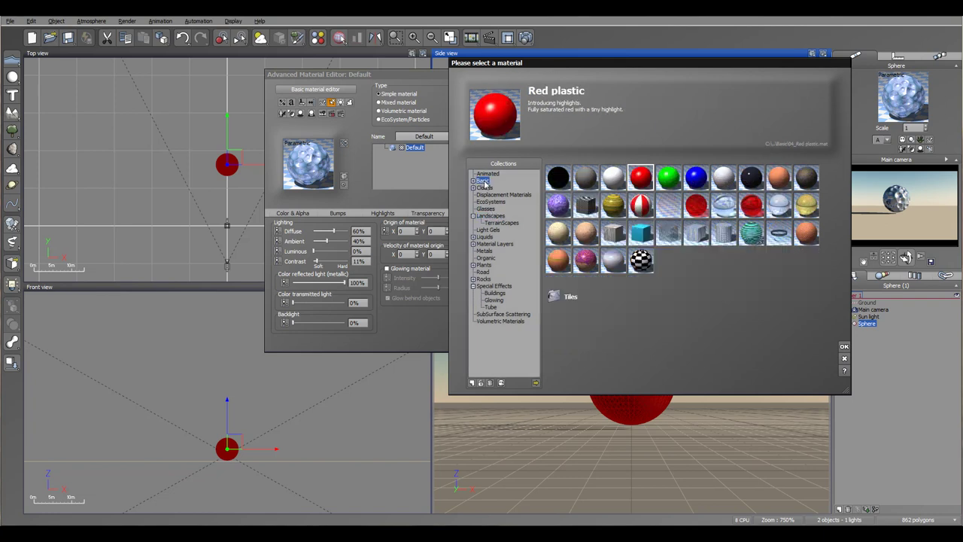
{"action": "left_click", "coordinate": [591, 180]}
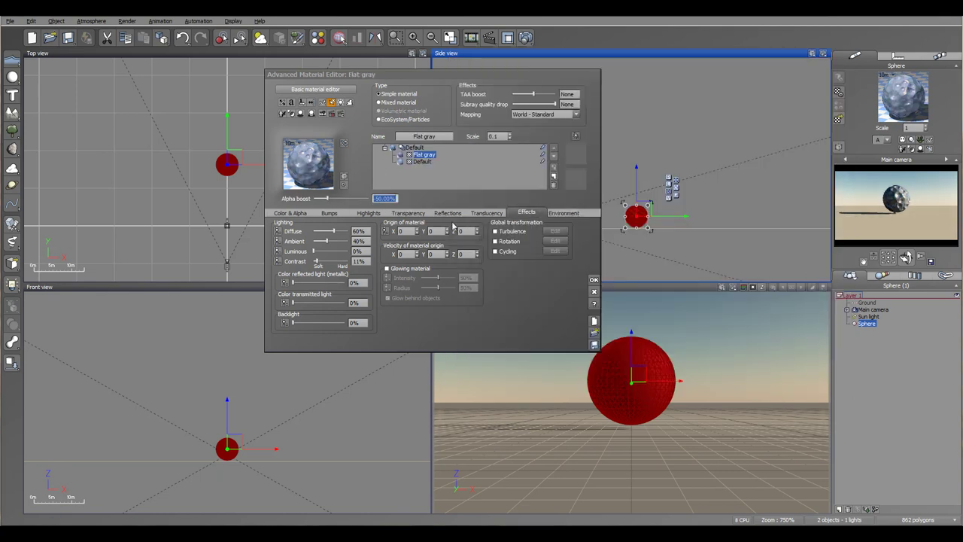
{"action": "type", "text": "0"}
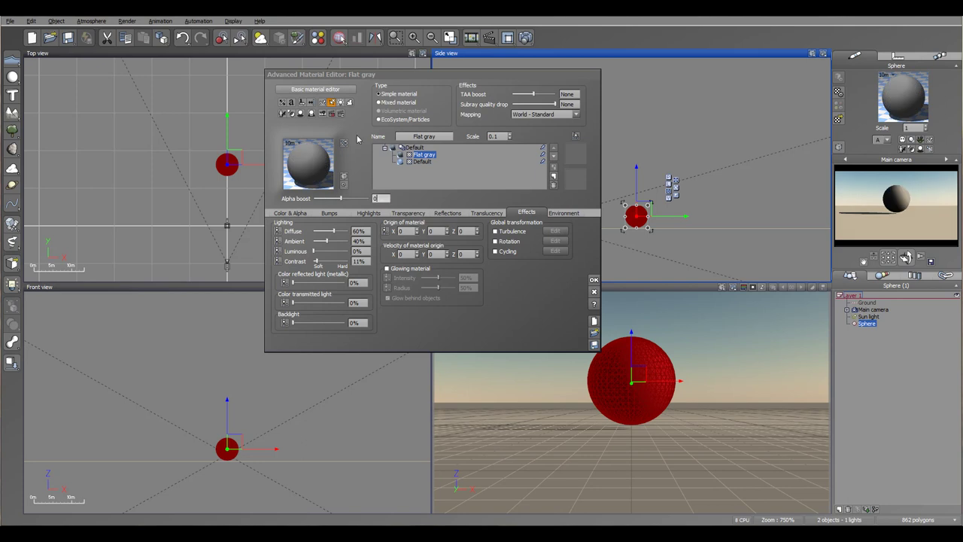
- Set Flat gray's colour production to Yellow-Green Slope Fractal from Color Productions
{"action": "left_click", "coordinate": [287, 214]}
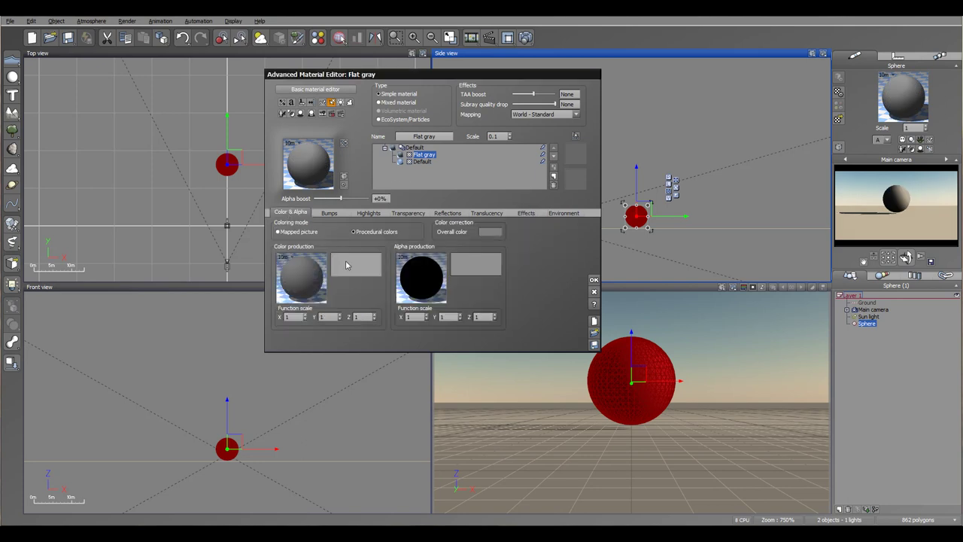
{"action": "left_click", "coordinate": [298, 284]}
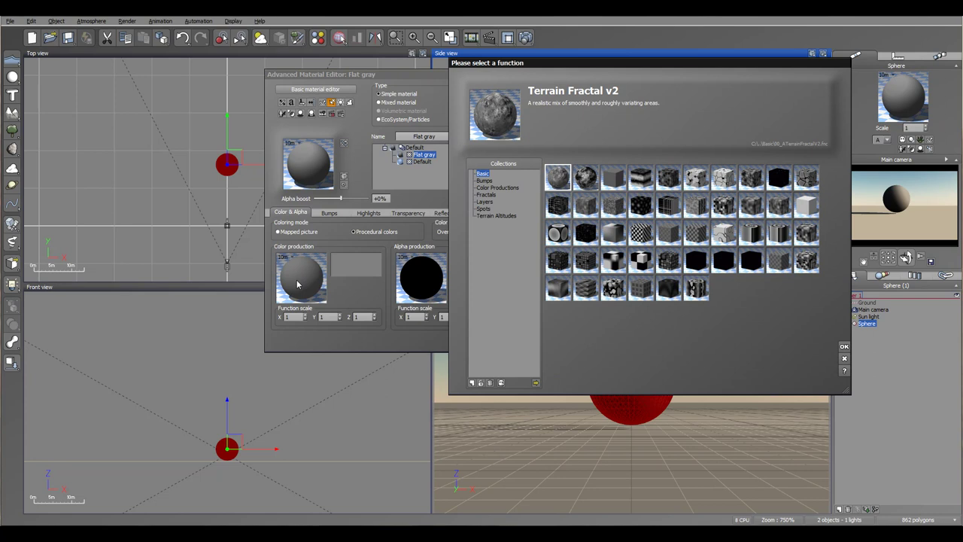
{"action": "left_click", "coordinate": [483, 181]}
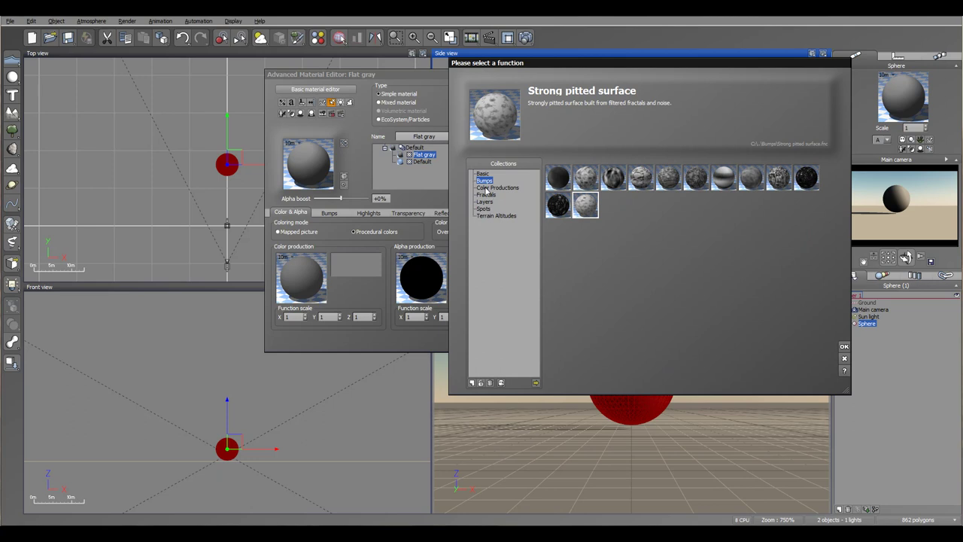
{"action": "left_click", "coordinate": [486, 188]}
{"action": "left_click", "coordinate": [486, 196]}
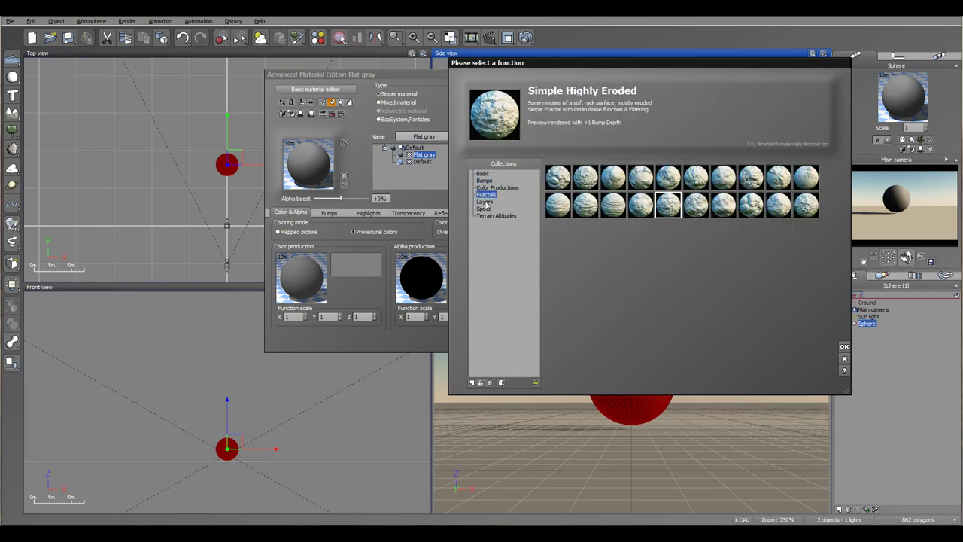
{"action": "left_click", "coordinate": [488, 188]}
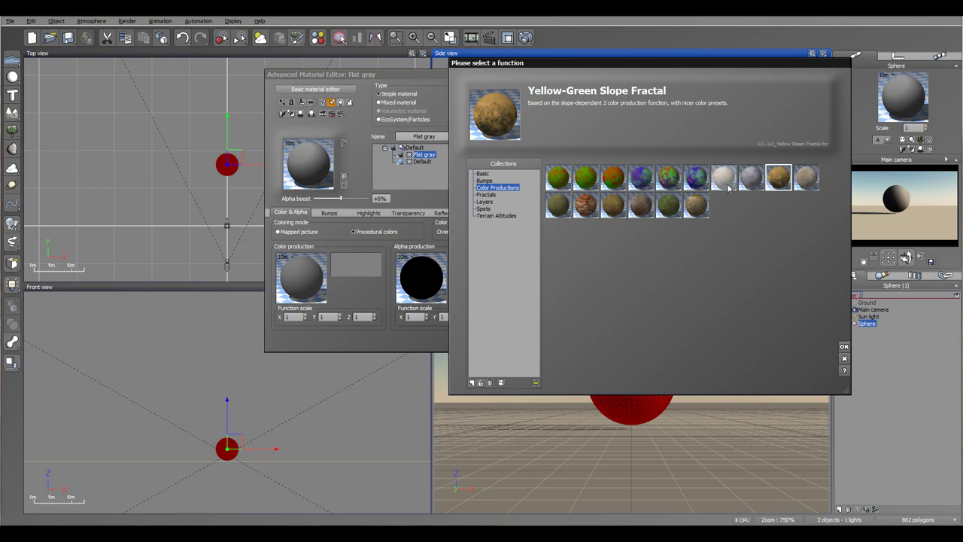
{"action": "left_click", "coordinate": [844, 347]}
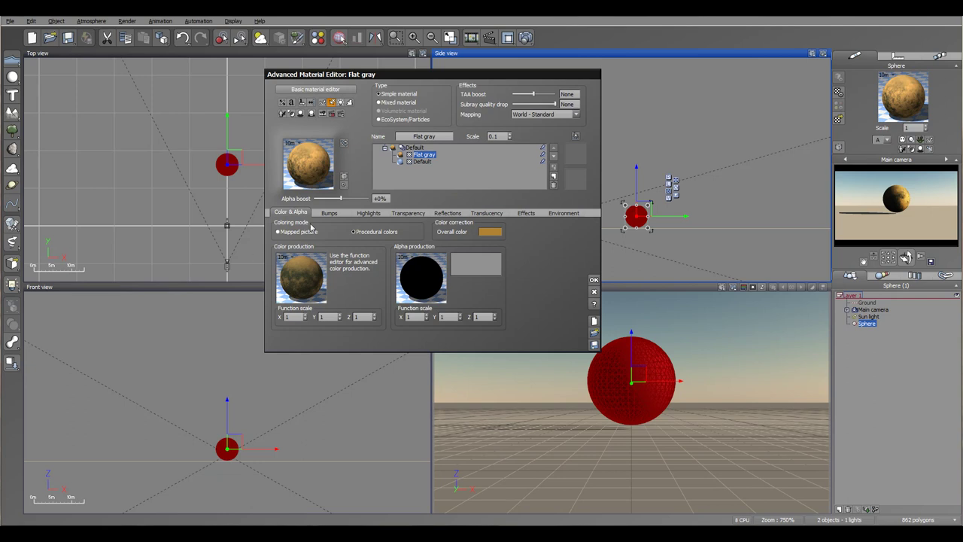
- Change the Linear Interpolation node's Color 2 to dark brown (RGB 53, 39, 33)
{"action": "right_click", "coordinate": [297, 275]}
{"action": "left_click", "coordinate": [320, 282]}
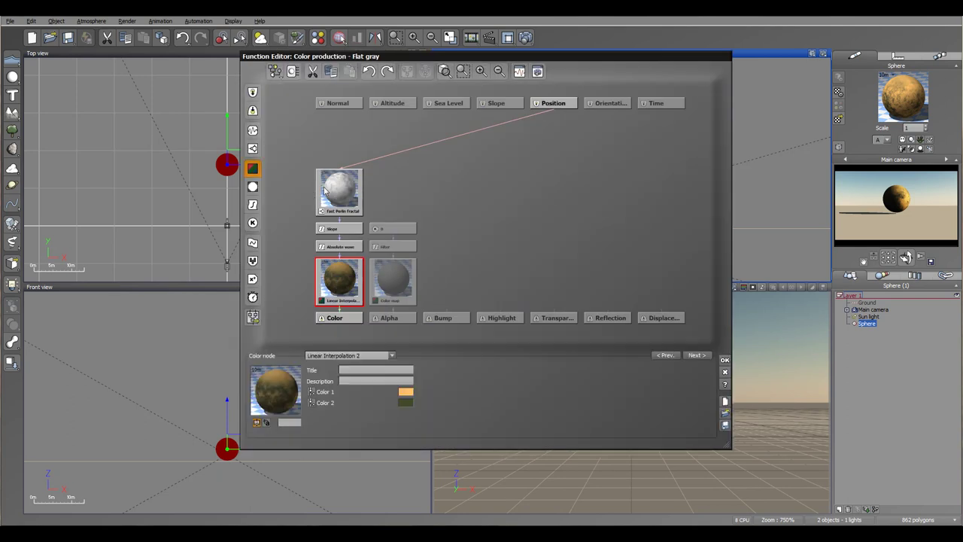
{"action": "left_click_drag", "start_coordinate": [347, 272], "coordinate": [330, 236]}
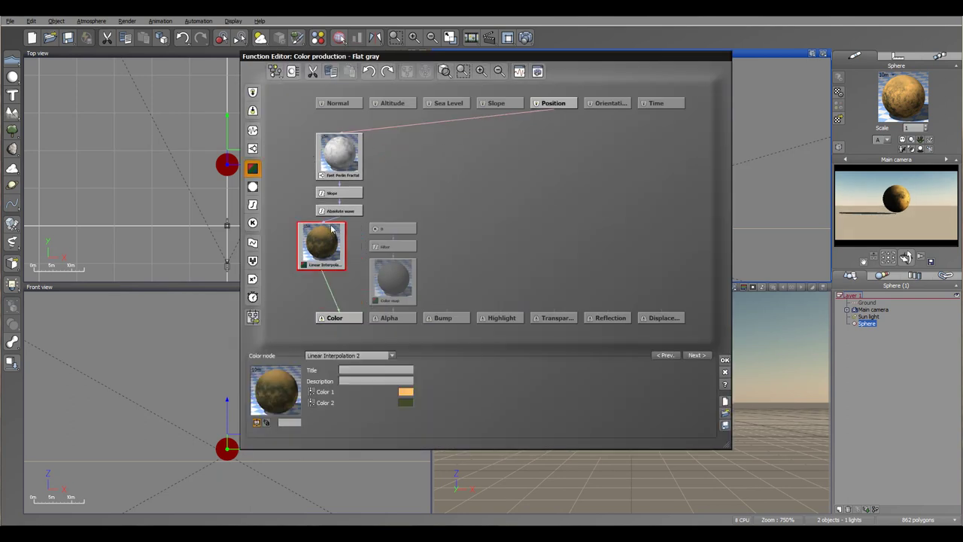
{"action": "left_click", "coordinate": [405, 403]}
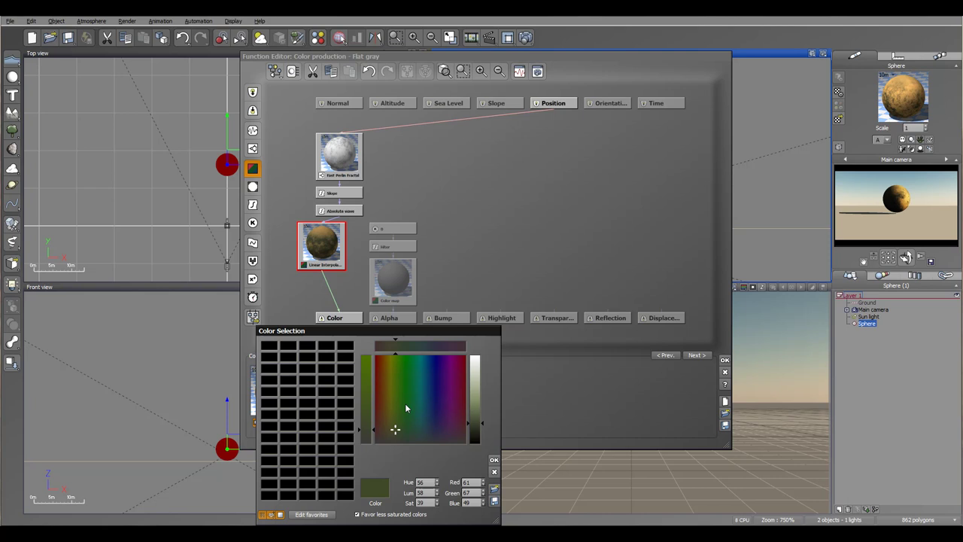
{"action": "left_click", "coordinate": [376, 367]}
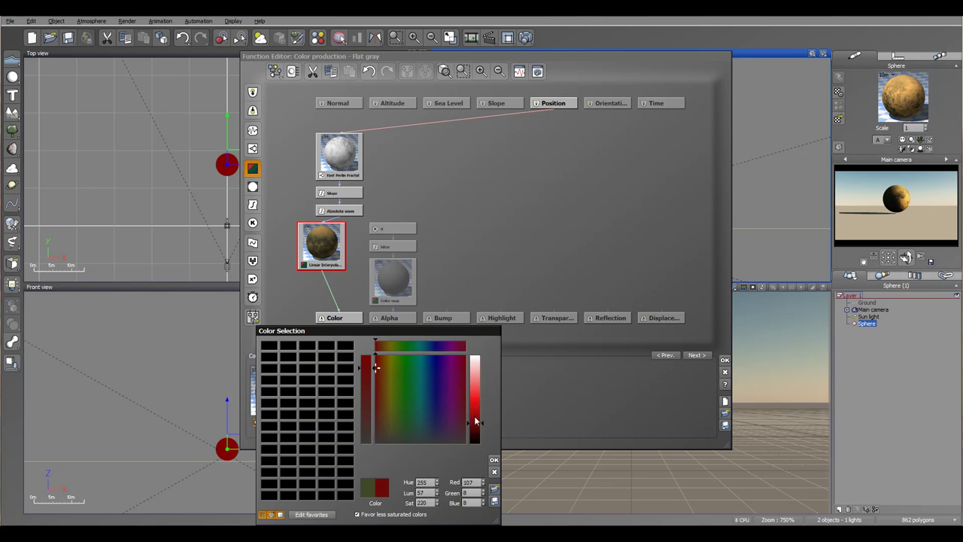
{"action": "left_click_drag", "start_coordinate": [475, 422], "coordinate": [472, 427]}
{"action": "left_click_drag", "start_coordinate": [379, 409], "coordinate": [380, 424]}
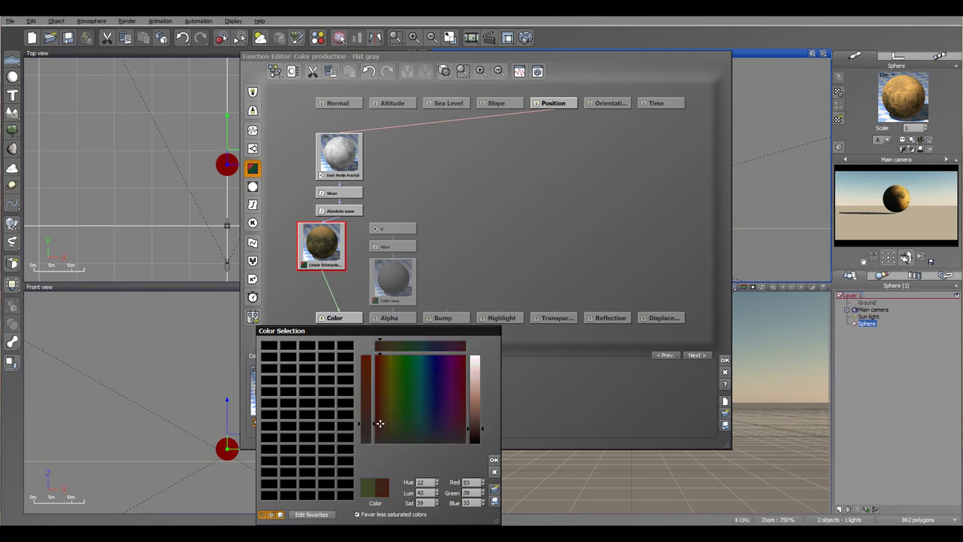
{"action": "left_click", "coordinate": [492, 459]}
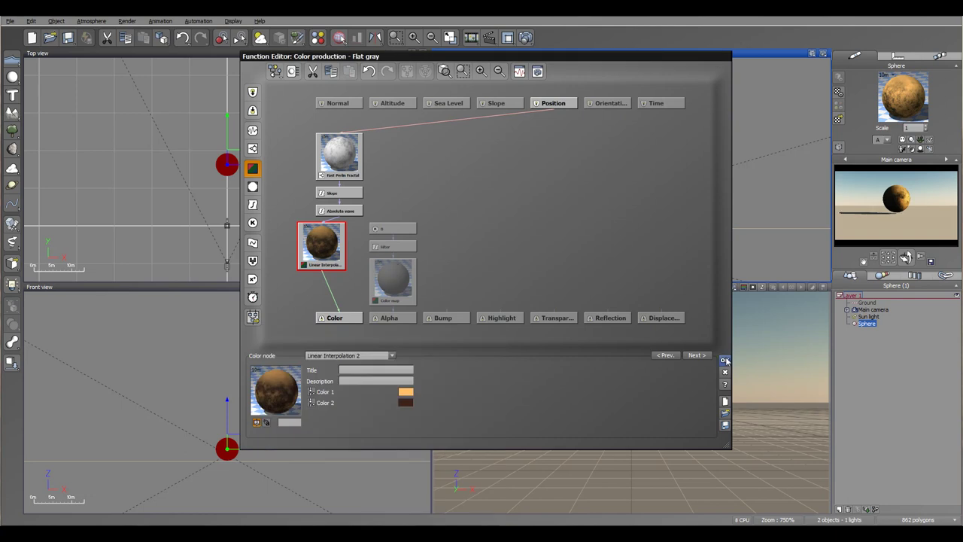
{"action": "left_click_drag", "start_coordinate": [345, 153], "coordinate": [327, 152]}
{"action": "left_click_drag", "start_coordinate": [399, 291], "coordinate": [400, 255]}
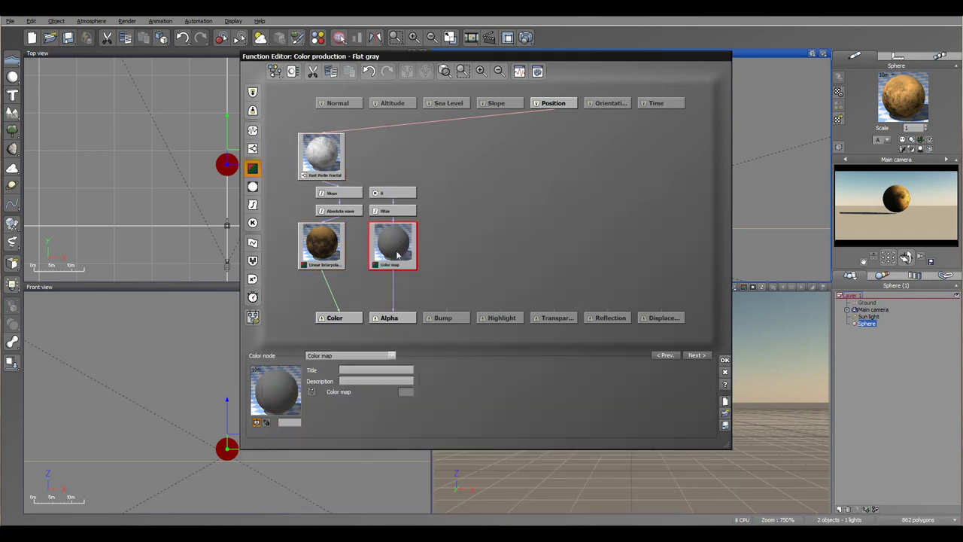
{"action": "left_click", "coordinate": [724, 361]}
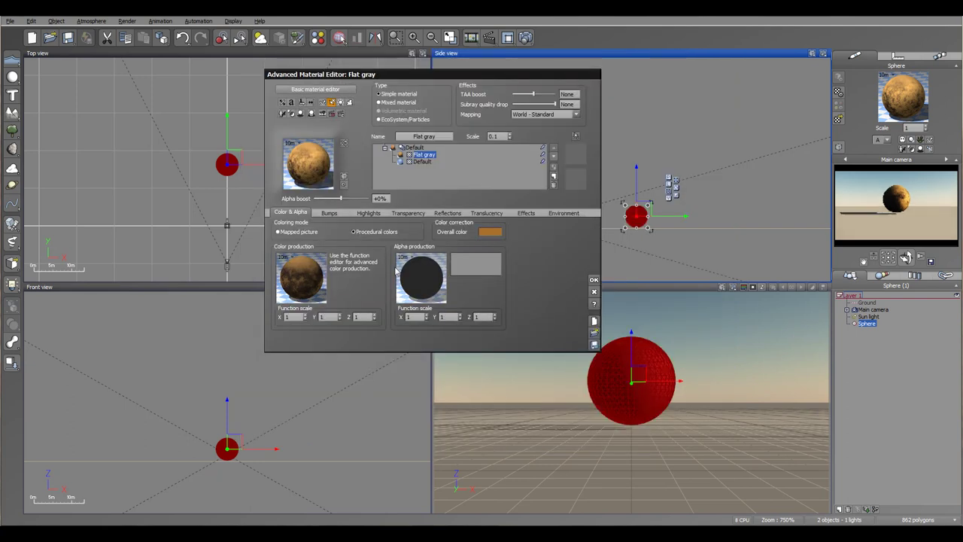
- Replace the constant alpha node with a Grainy Fractal node
{"action": "right_click", "coordinate": [421, 283]}
{"action": "left_click", "coordinate": [433, 283]}
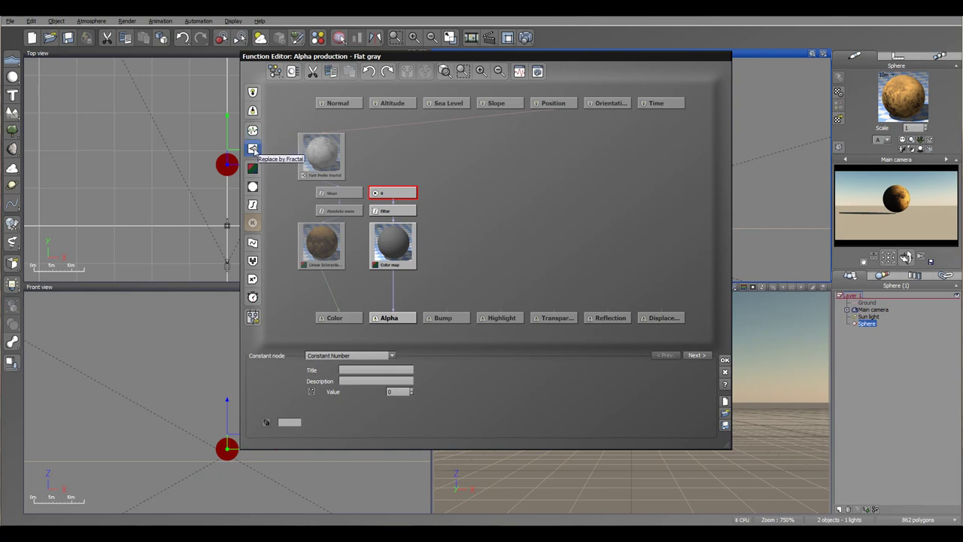
{"action": "left_click", "coordinate": [253, 150]}
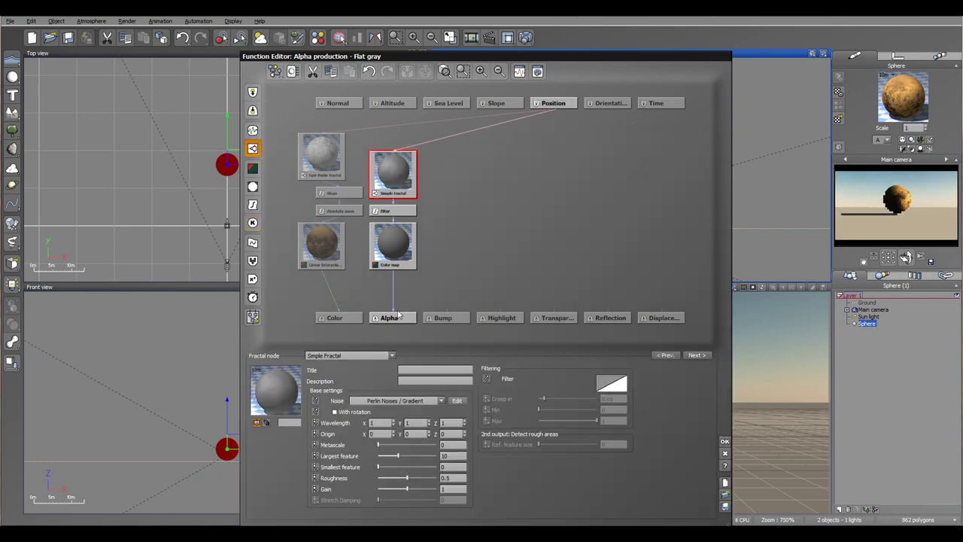
{"action": "left_click", "coordinate": [370, 356]}
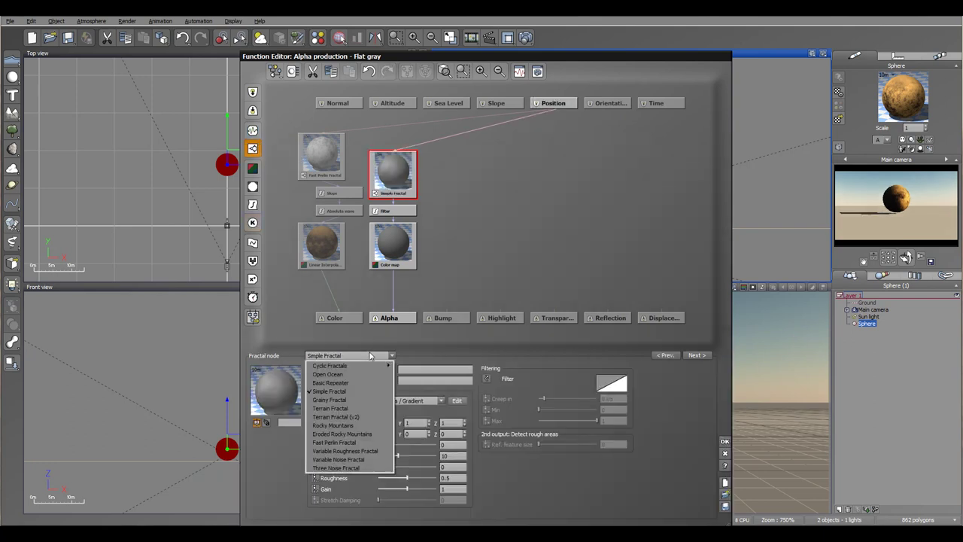
{"action": "left_click", "coordinate": [358, 400]}
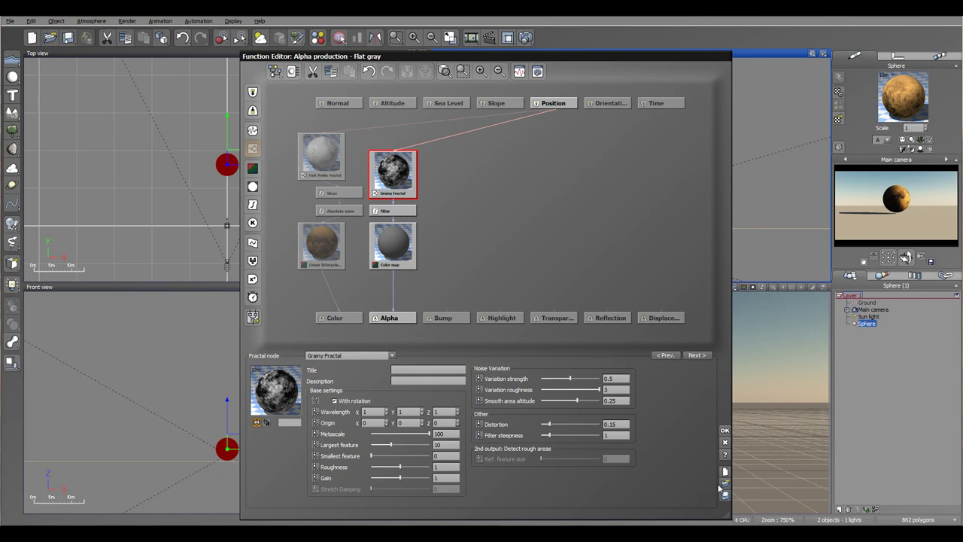
{"action": "left_click", "coordinate": [725, 432]}
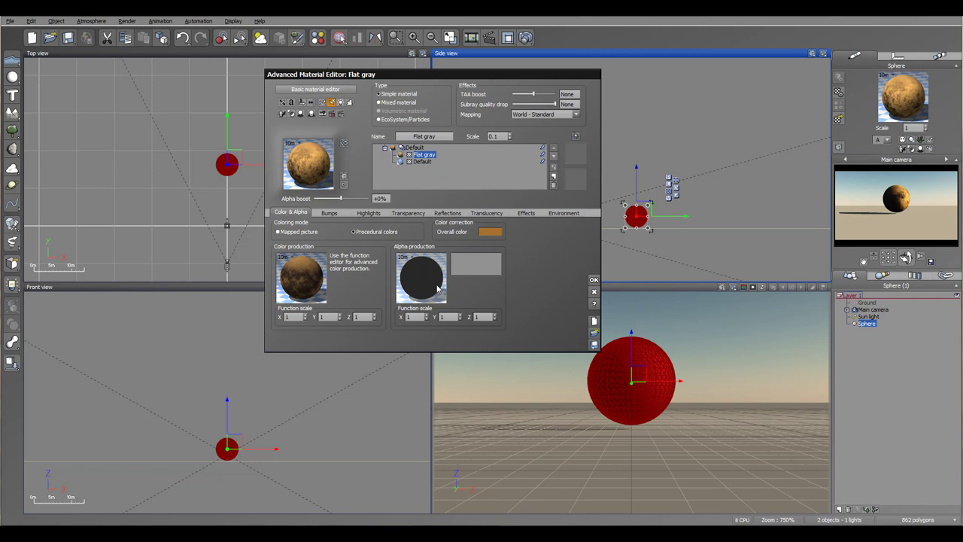
- Reset the alpha filter and delete the Color map node so Grainy Fractal feeds Alpha
{"action": "right_click", "coordinate": [482, 262]}
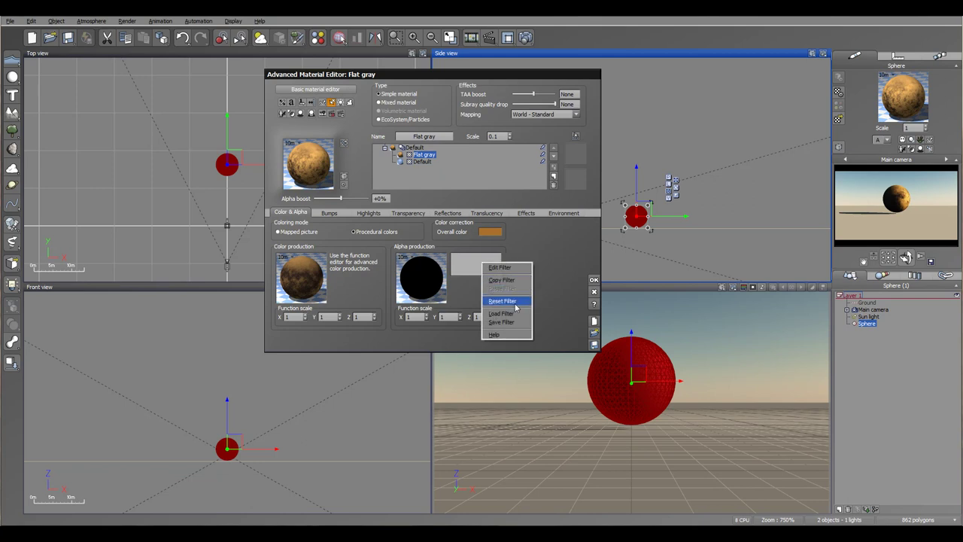
{"action": "left_click", "coordinate": [515, 302]}
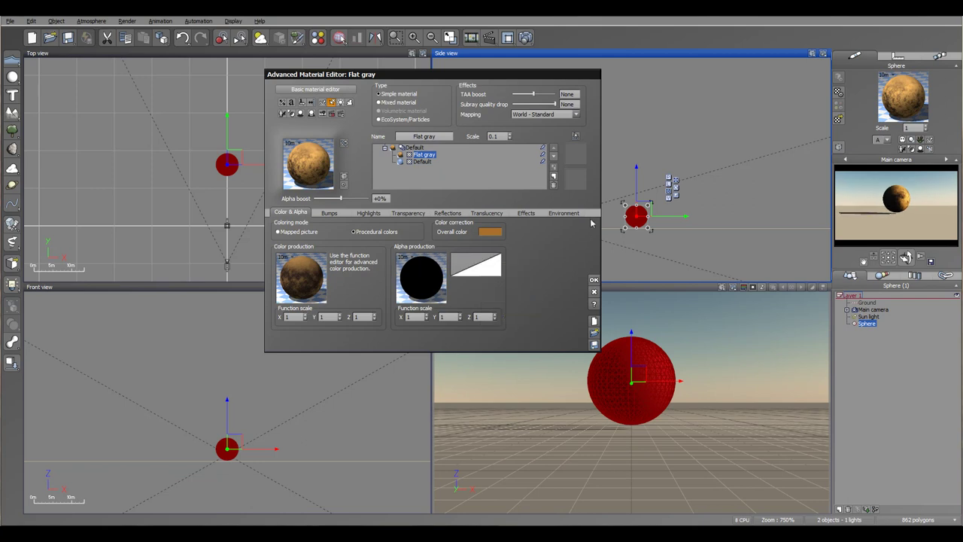
{"action": "right_click", "coordinate": [427, 281]}
{"action": "left_click", "coordinate": [440, 285]}
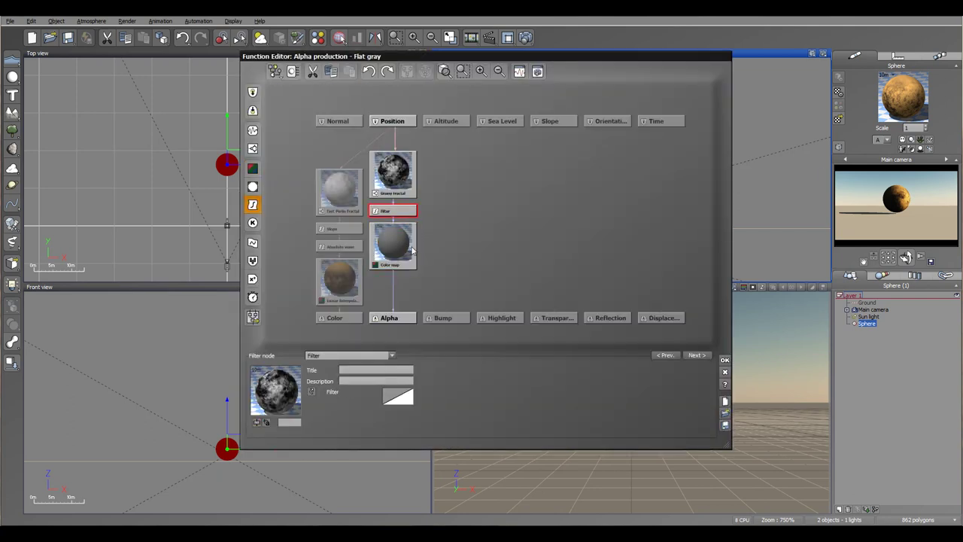
{"action": "left_click", "coordinate": [411, 249]}
{"action": "key", "text": "Delete"}
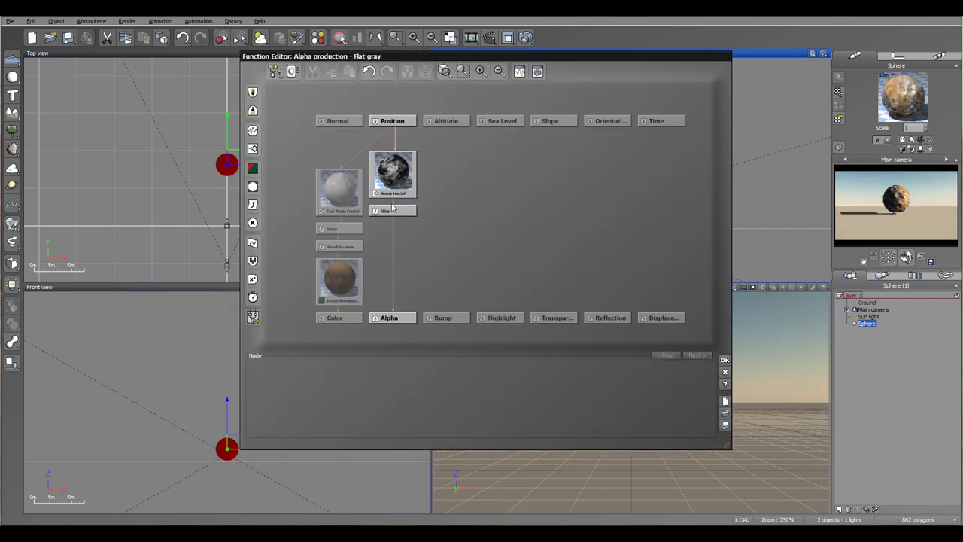
{"action": "left_click_drag", "start_coordinate": [392, 210], "coordinate": [391, 263]}
{"action": "left_click", "coordinate": [396, 188]}
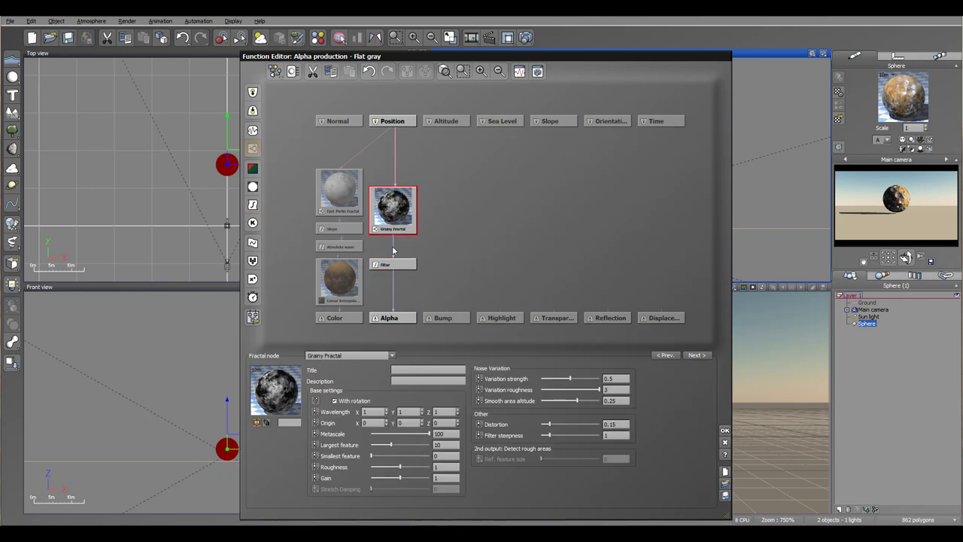
{"action": "left_click", "coordinate": [725, 430]}
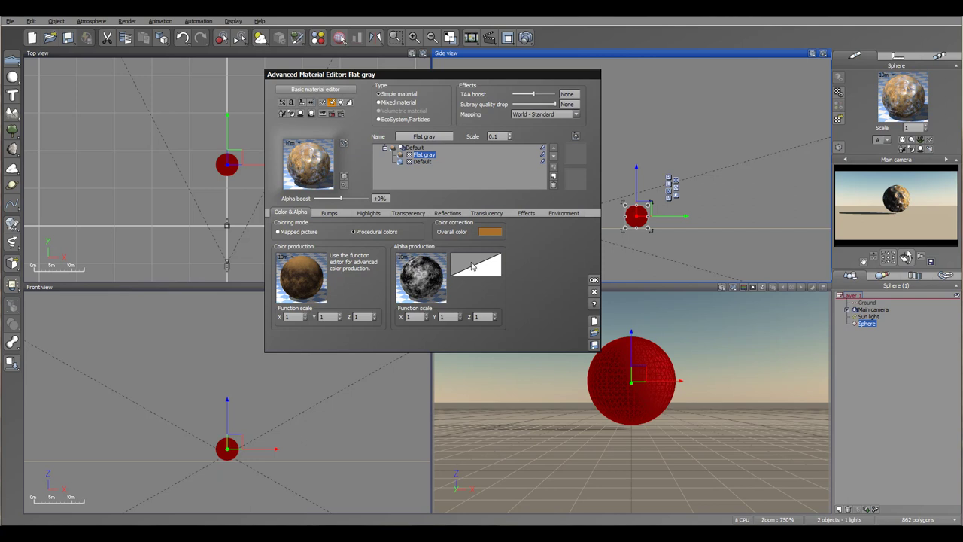
- Open the alpha filter curve in an enlarged editor, keeping its right end near 1
{"action": "right_click", "coordinate": [473, 266]}
{"action": "left_click", "coordinate": [477, 267]}
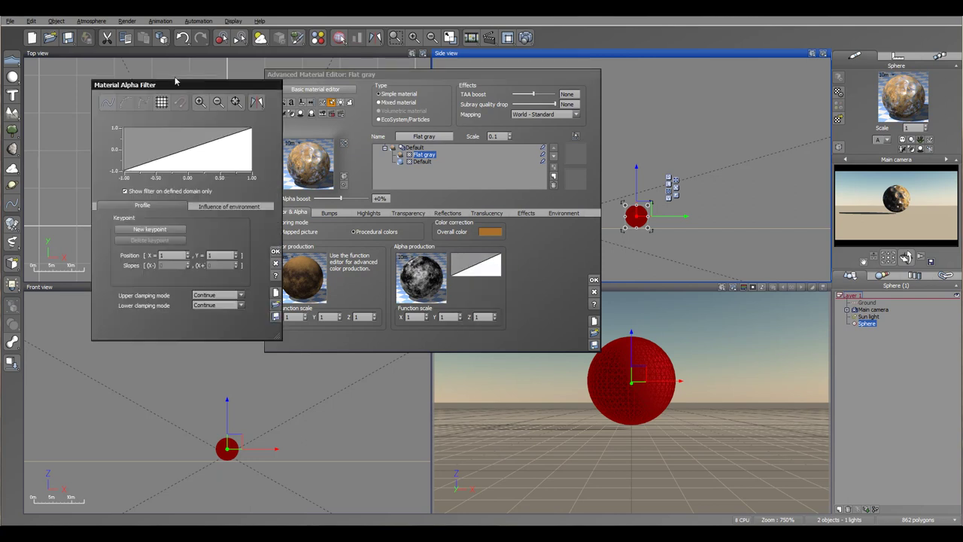
{"action": "left_click_drag", "start_coordinate": [175, 81], "coordinate": [601, 78]}
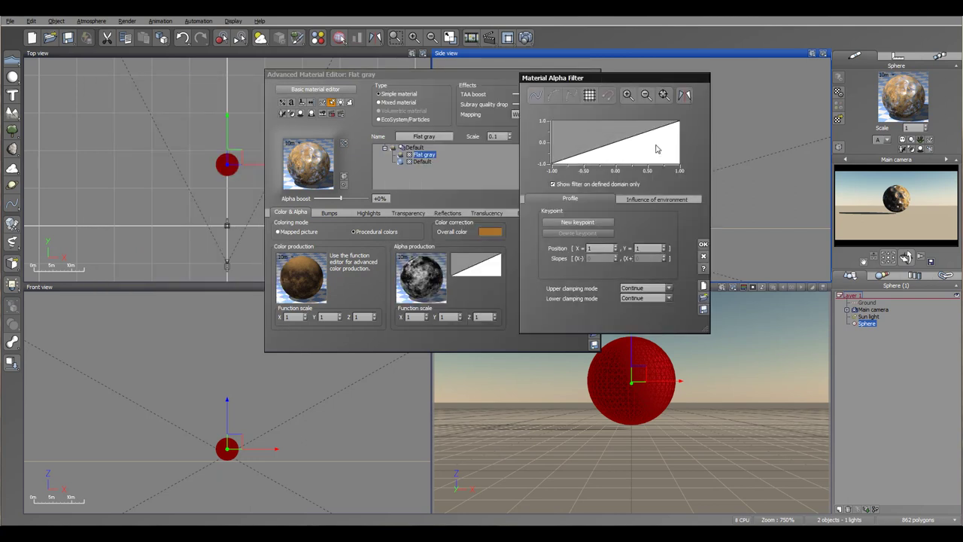
{"action": "left_click_drag", "start_coordinate": [656, 149], "coordinate": [617, 146]}
{"action": "left_click_drag", "start_coordinate": [707, 330], "coordinate": [805, 428]}
{"action": "scroll", "coordinate": [697, 180], "scroll_direction": "down", "scroll_amount": 1}
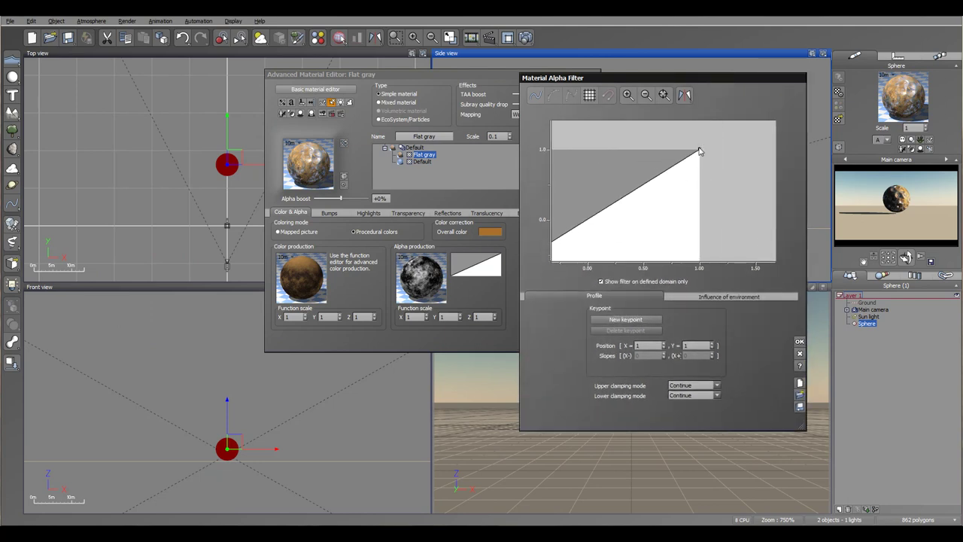
{"action": "left_click_drag", "start_coordinate": [699, 152], "coordinate": [699, 237]}
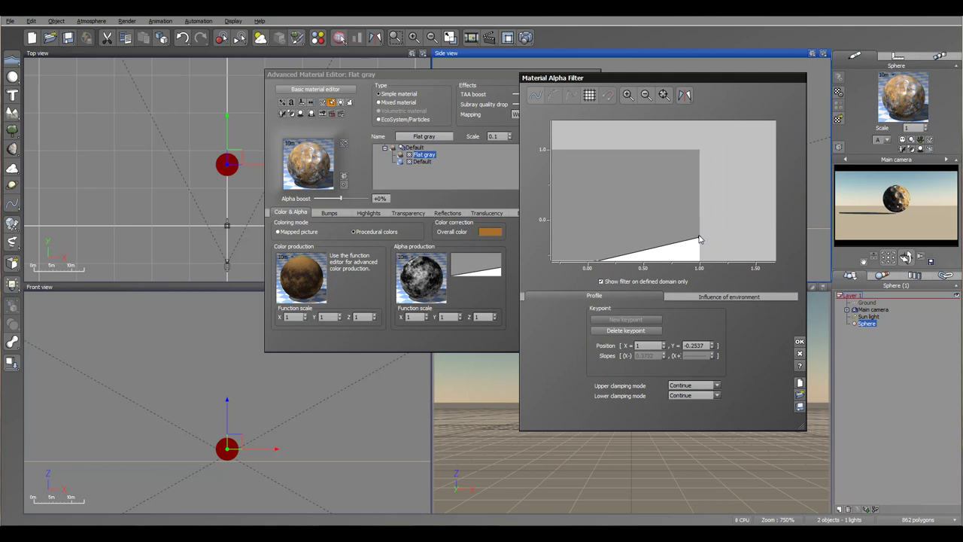
{"action": "scroll", "coordinate": [731, 187], "scroll_direction": "up", "scroll_amount": 1}
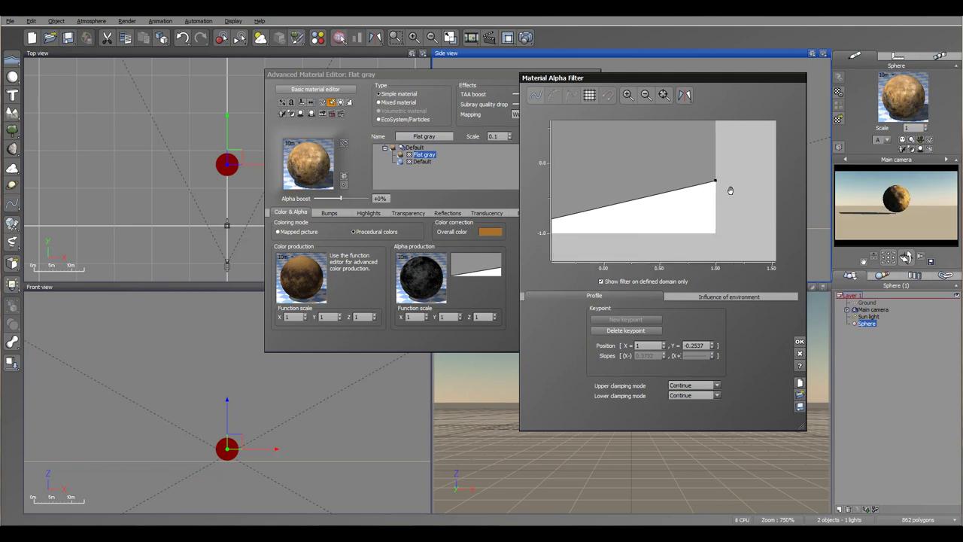
{"action": "scroll", "coordinate": [733, 231], "scroll_direction": "down", "scroll_amount": 1}
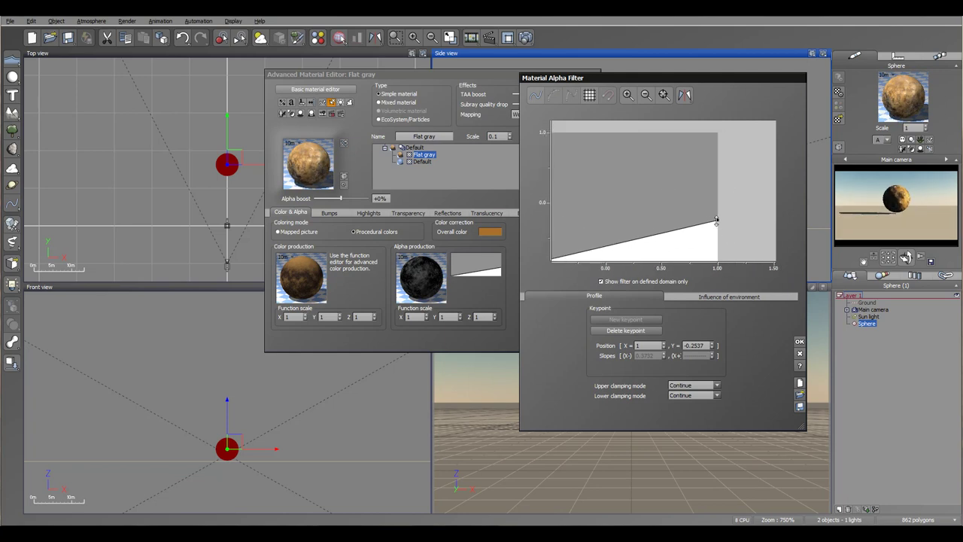
{"action": "left_click_drag", "start_coordinate": [716, 220], "coordinate": [717, 134]}
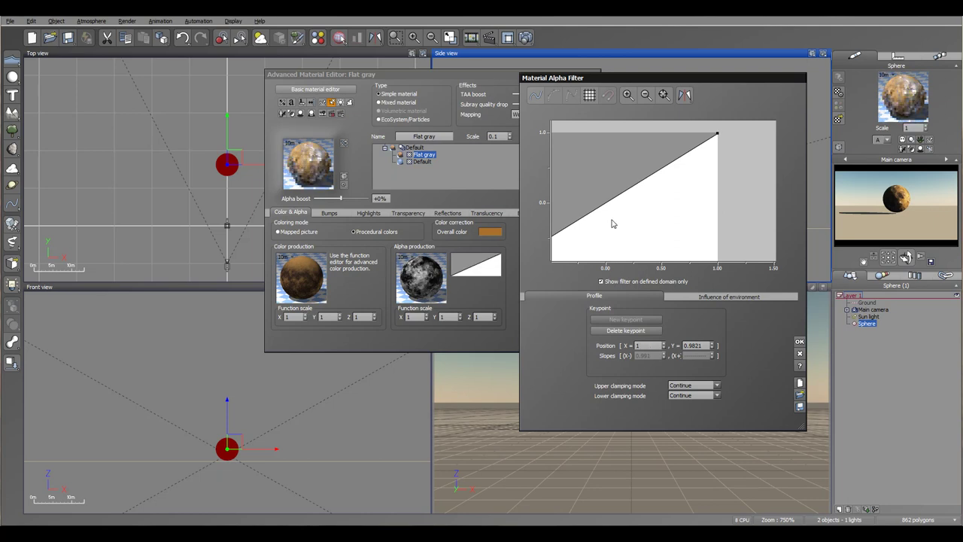
{"action": "left_click_drag", "start_coordinate": [612, 224], "coordinate": [702, 220]}
- Shape a steep ramp through keypoints (-0.7922, -0.9322) and (-0.488, 0.9249) and apply it
{"action": "left_click_drag", "start_coordinate": [621, 254], "coordinate": [584, 182]}
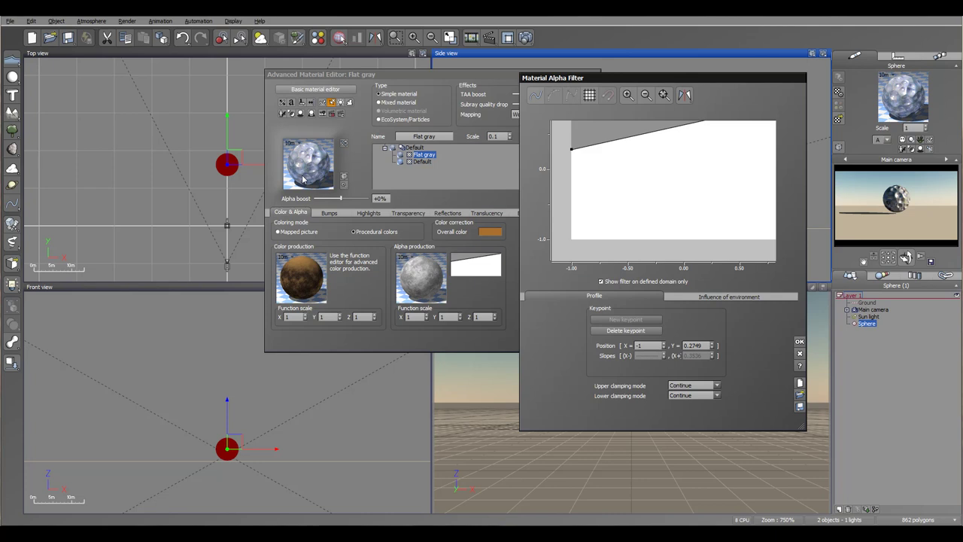
{"action": "left_click_drag", "start_coordinate": [569, 148], "coordinate": [694, 139]}
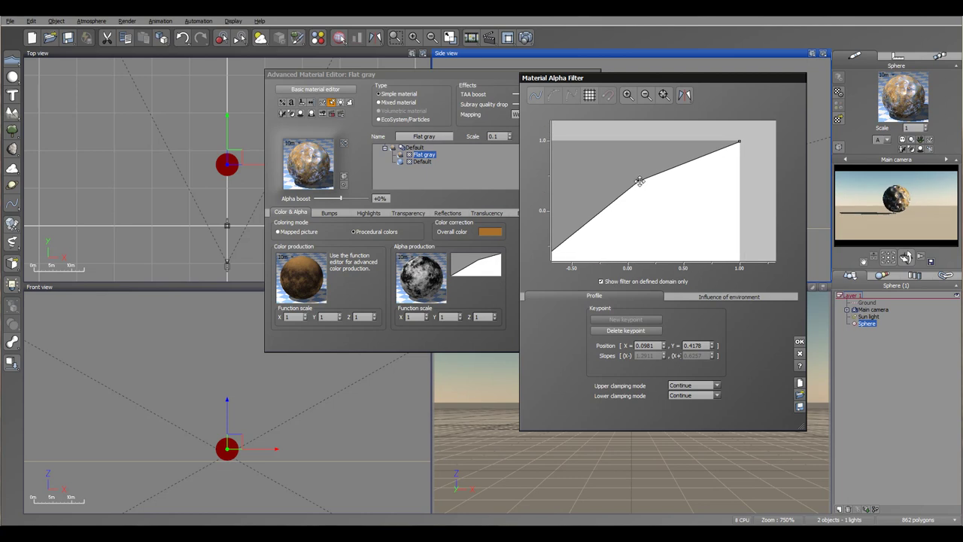
{"action": "left_click_drag", "start_coordinate": [638, 188], "coordinate": [603, 214]}
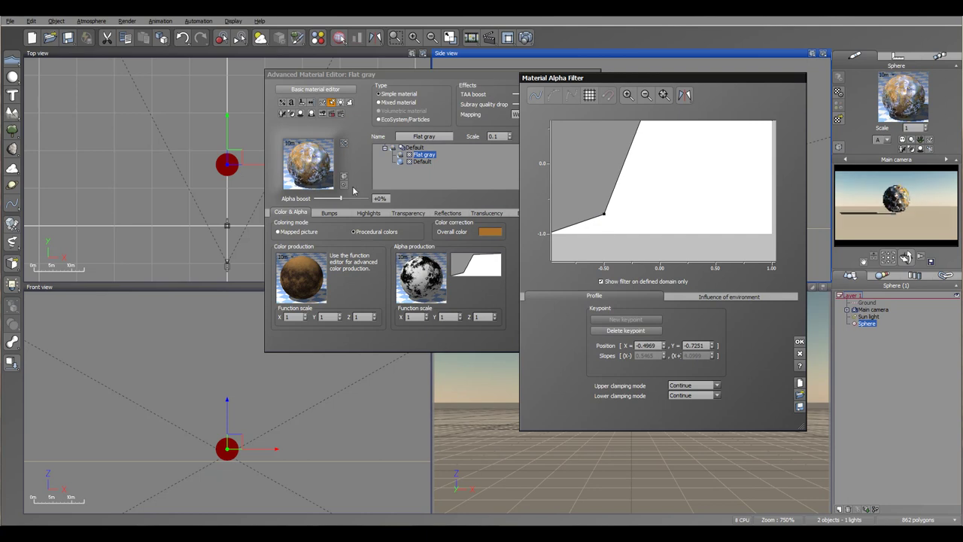
{"action": "left_click_drag", "start_coordinate": [635, 247], "coordinate": [596, 256]}
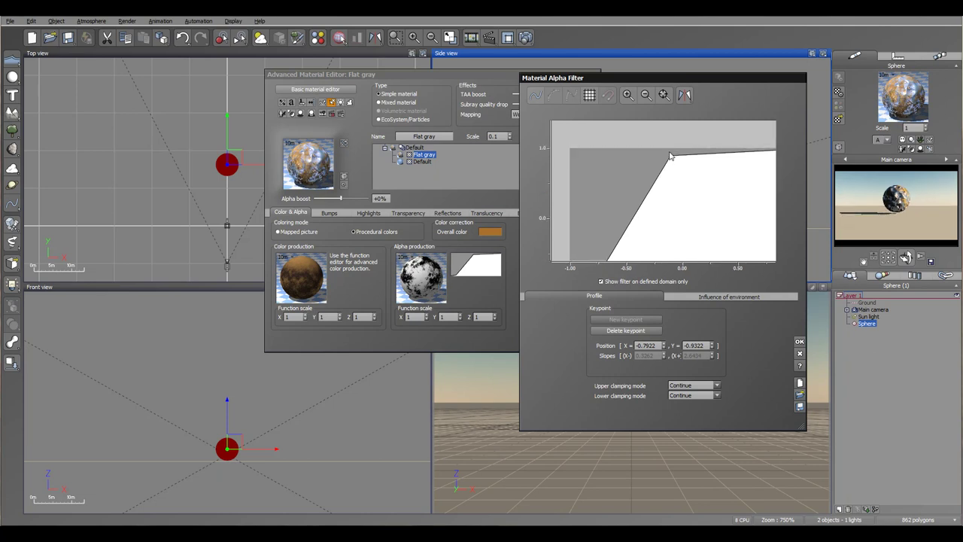
{"action": "left_click_drag", "start_coordinate": [669, 156], "coordinate": [627, 153]}
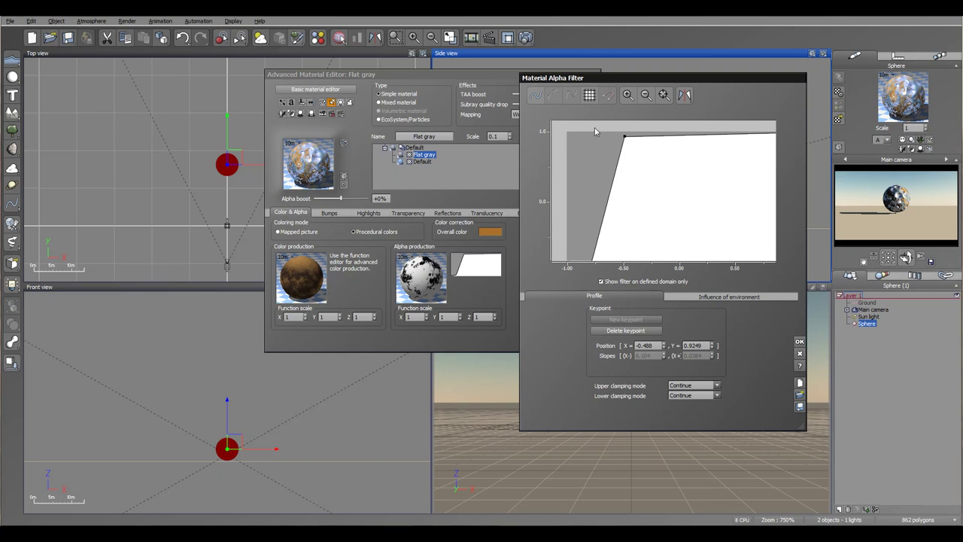
{"action": "left_click", "coordinate": [799, 341]}
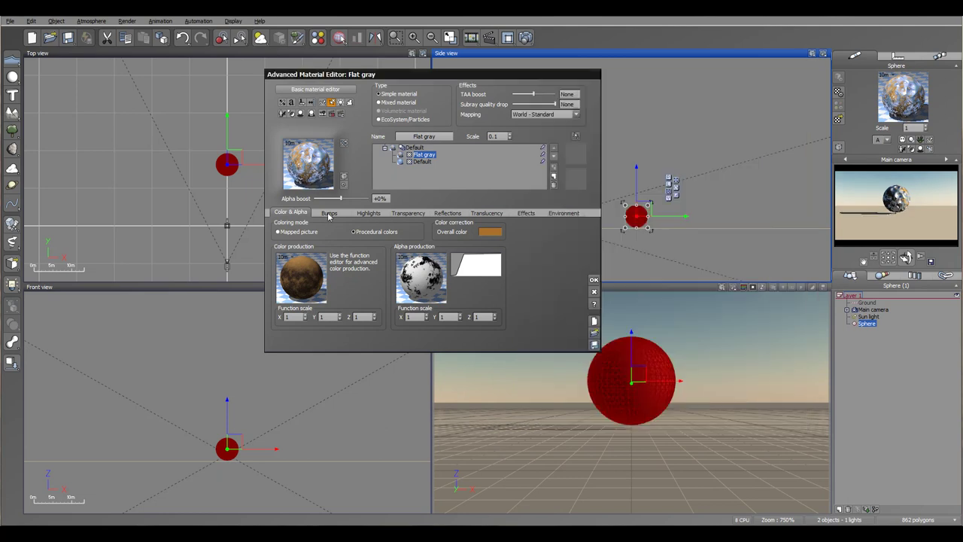
- Give Flat gray a Basic > Terrain Fractal v2 bump adding 100% onto underlying bumps
{"action": "left_click", "coordinate": [329, 213]}
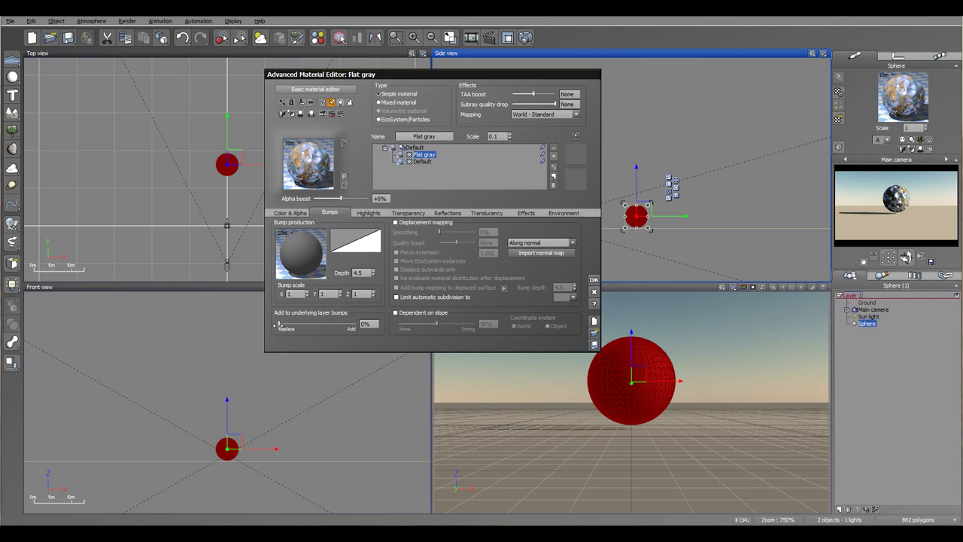
{"action": "left_click_drag", "start_coordinate": [278, 325], "coordinate": [356, 324]}
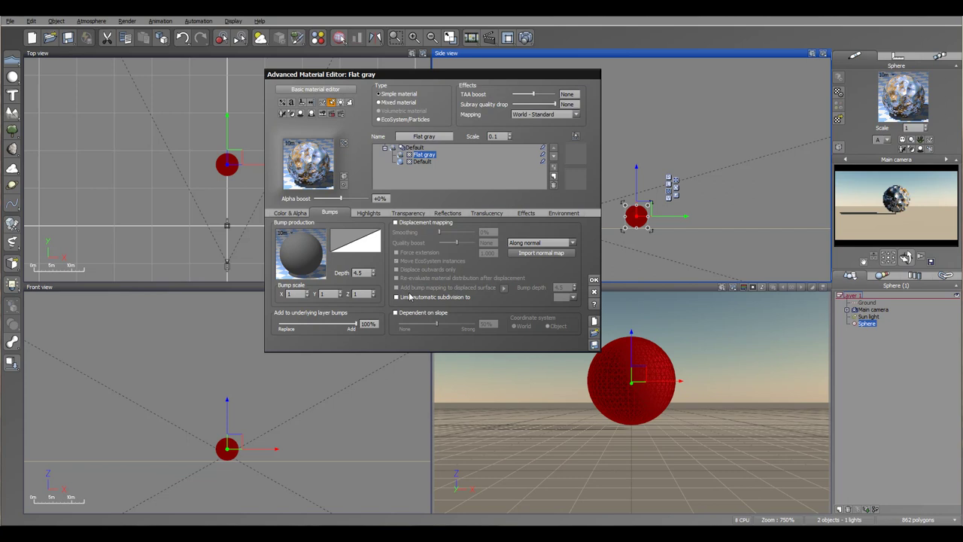
{"action": "left_click", "coordinate": [307, 253]}
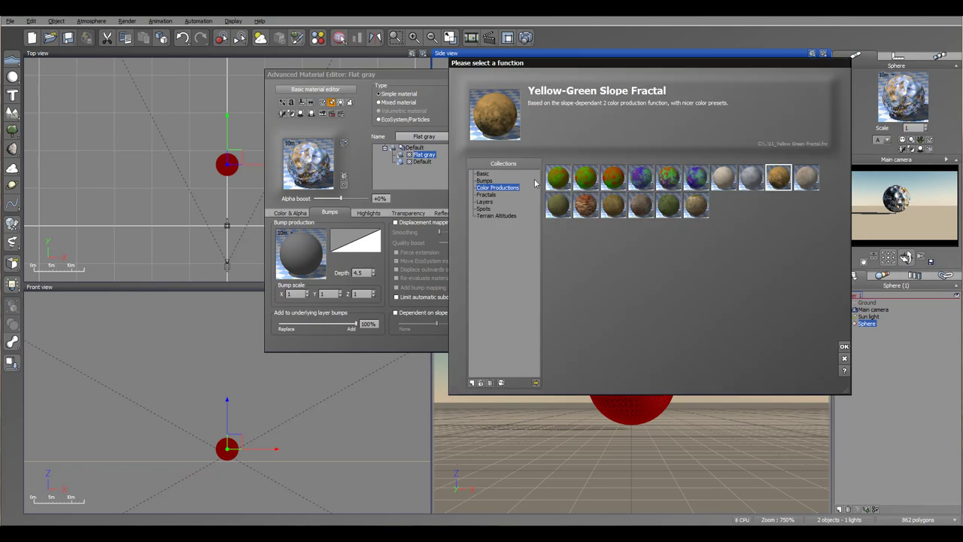
{"action": "left_click", "coordinate": [483, 174]}
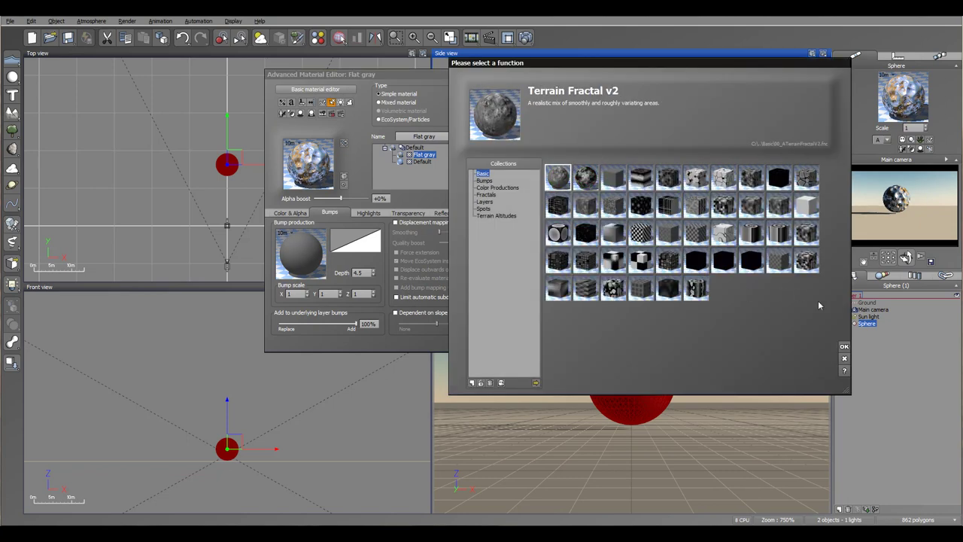
{"action": "left_click", "coordinate": [844, 349]}
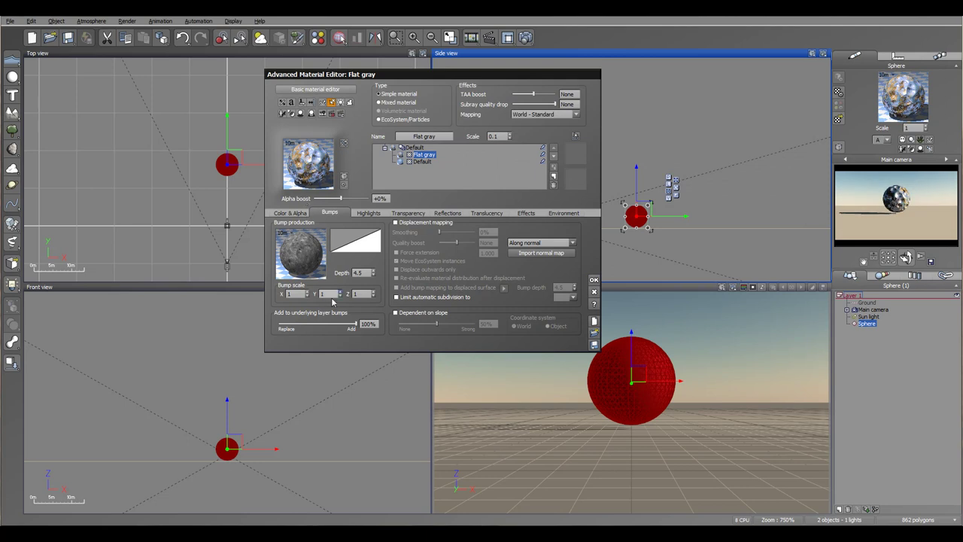
{"action": "left_click", "coordinate": [421, 161]}
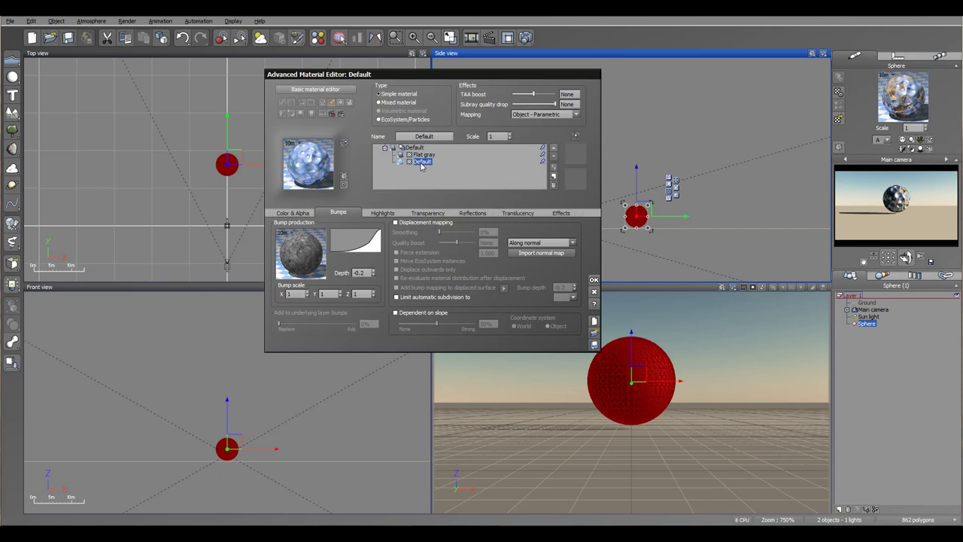
{"action": "left_click", "coordinate": [422, 155]}
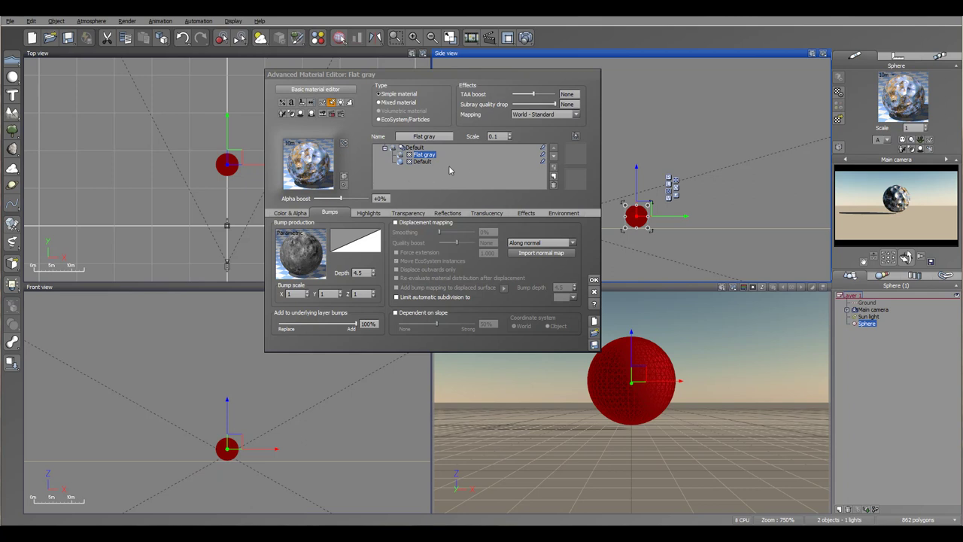
- Load the Landscapes > Grass material as a new layer and set its alpha boost to 0
{"action": "left_click", "coordinate": [554, 177]}
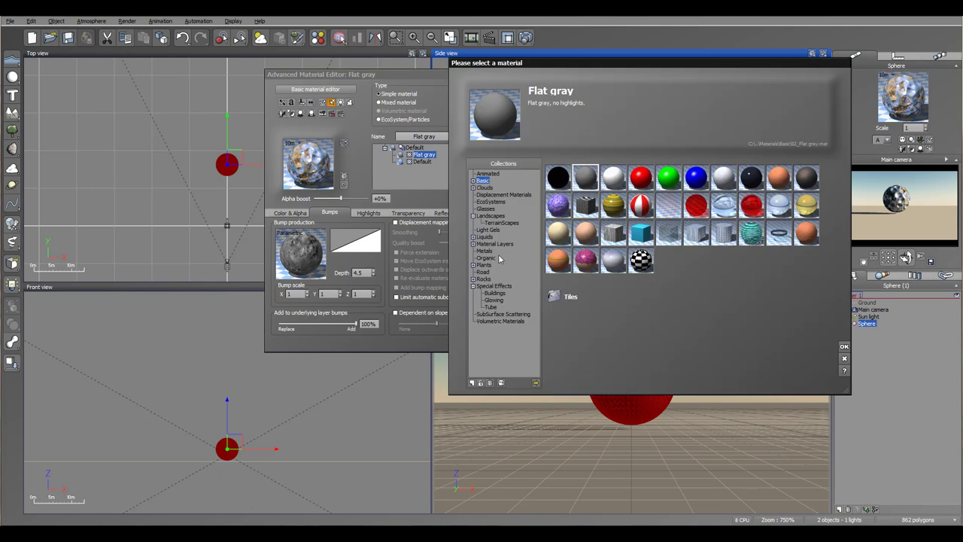
{"action": "left_click", "coordinate": [489, 216]}
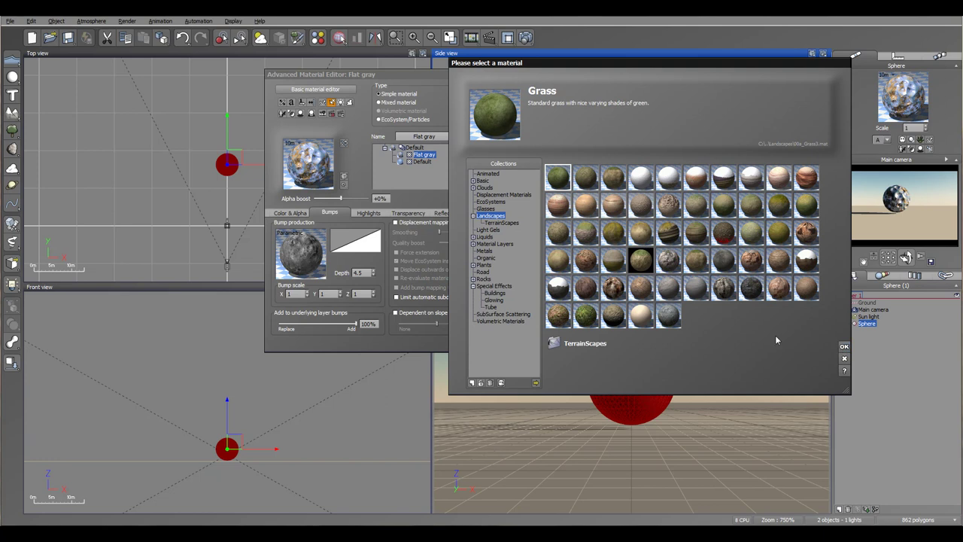
{"action": "left_click", "coordinate": [844, 346]}
{"action": "left_click", "coordinate": [383, 199]}
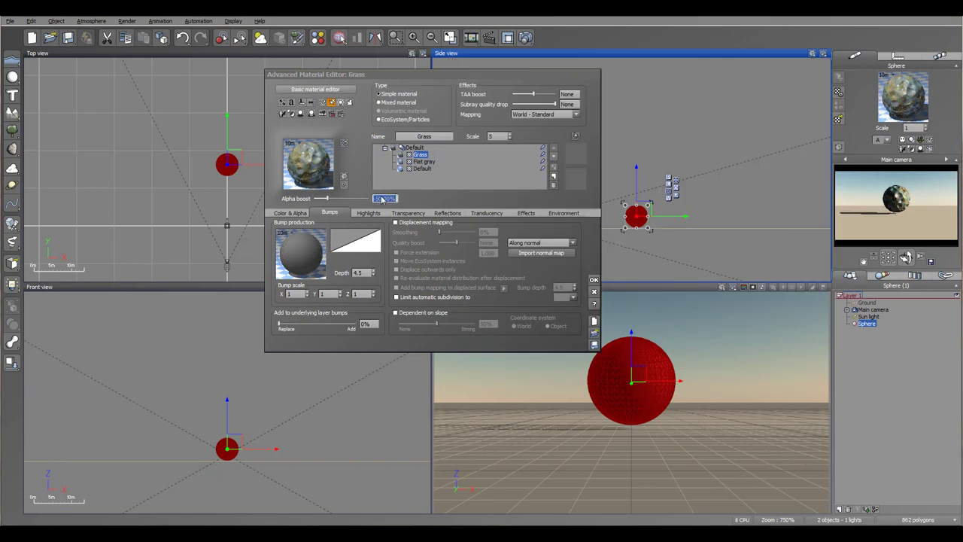
{"action": "type", "text": "0"}
{"action": "key", "text": "Return"}
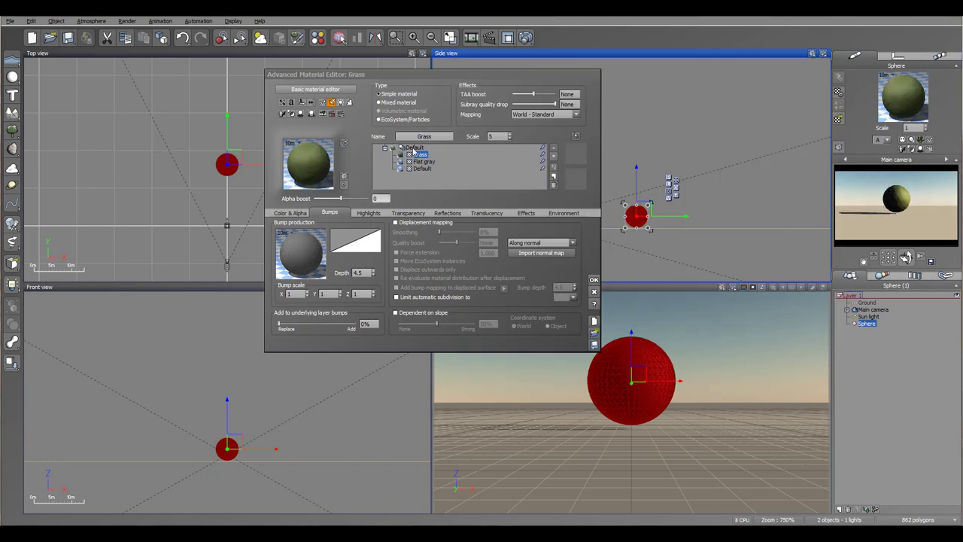
- Set the Grass layer's alpha production to a Grainy Fractal function
{"action": "left_click", "coordinate": [292, 213]}
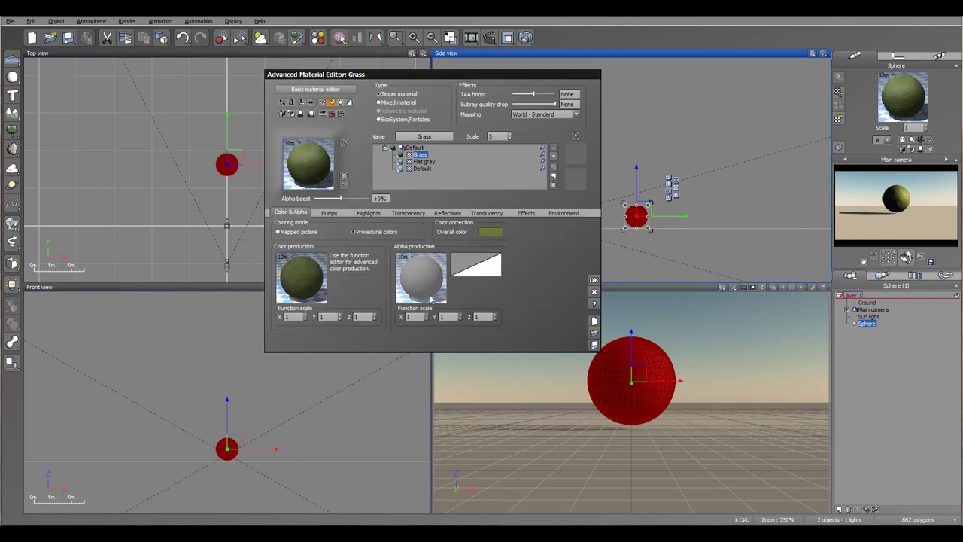
{"action": "left_click", "coordinate": [413, 274]}
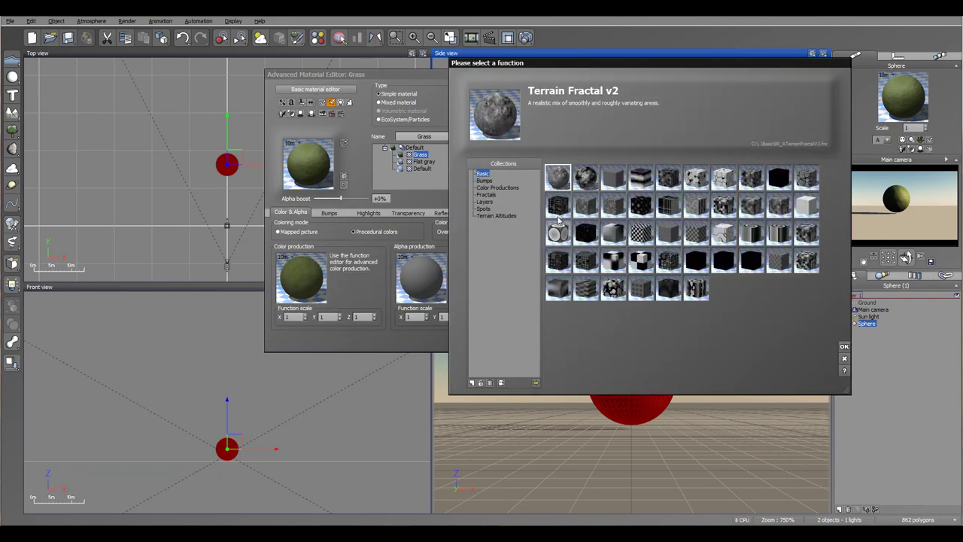
{"action": "left_click", "coordinate": [585, 177]}
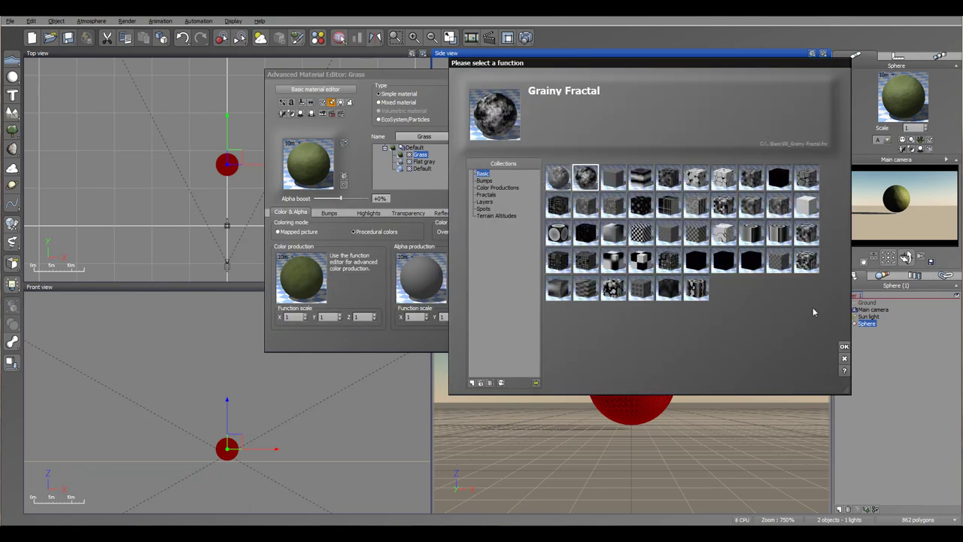
{"action": "left_click", "coordinate": [844, 346]}
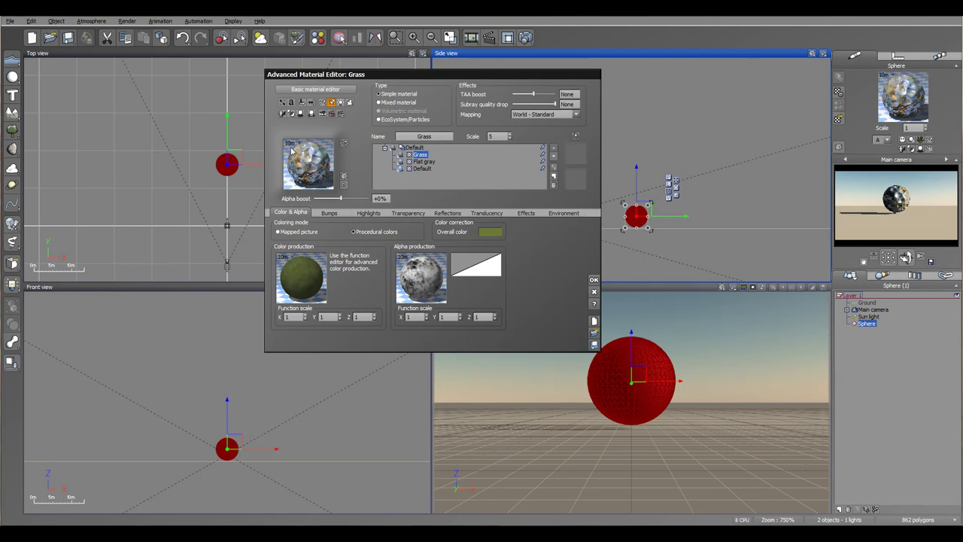
- Bend the Grass alpha filter curve with a keypoint near (0.1275, -0.4929)
{"action": "left_click", "coordinate": [476, 265]}
{"action": "left_click", "coordinate": [493, 277]}
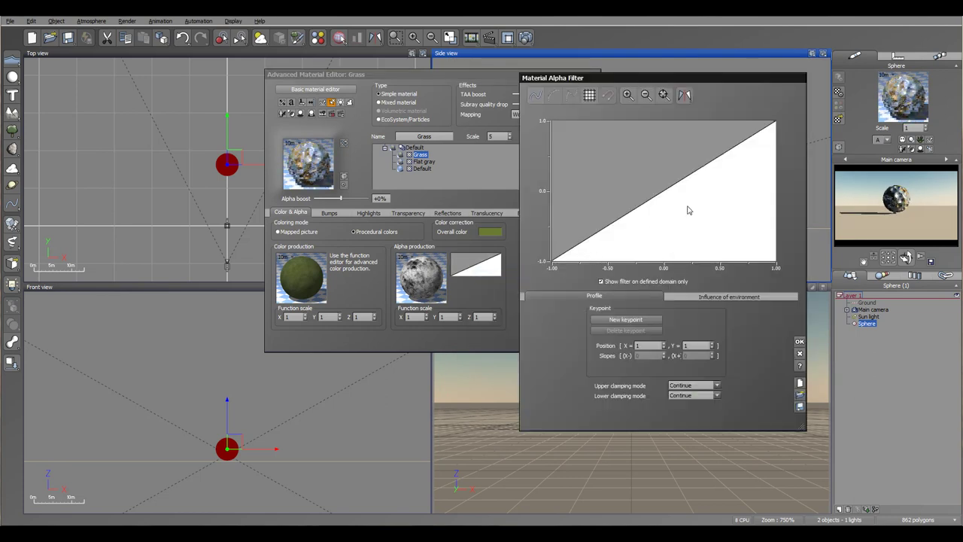
{"action": "left_click_drag", "start_coordinate": [690, 181], "coordinate": [678, 224]}
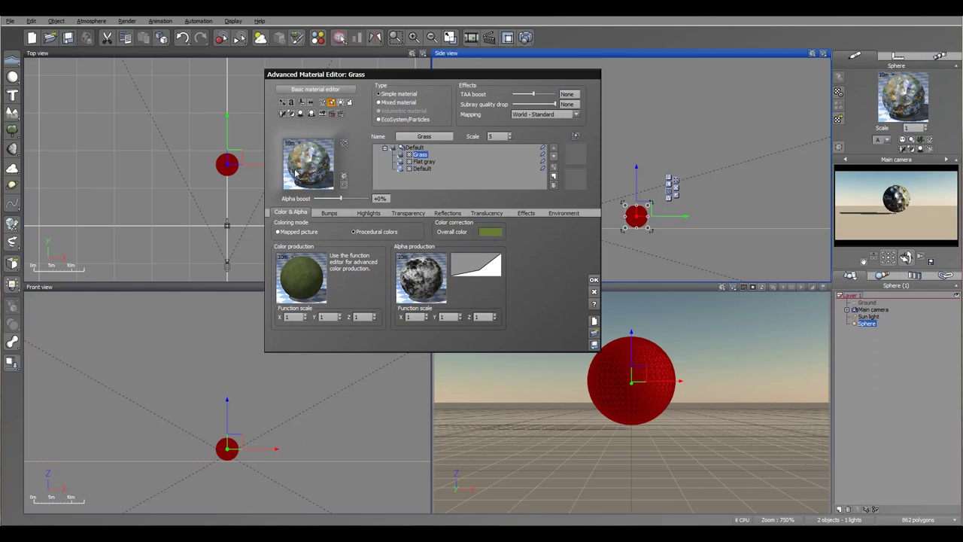
- Keep the Grass altitude range at -1 to 1 and limit its slope to 88°–180°
{"action": "left_click", "coordinate": [570, 213]}
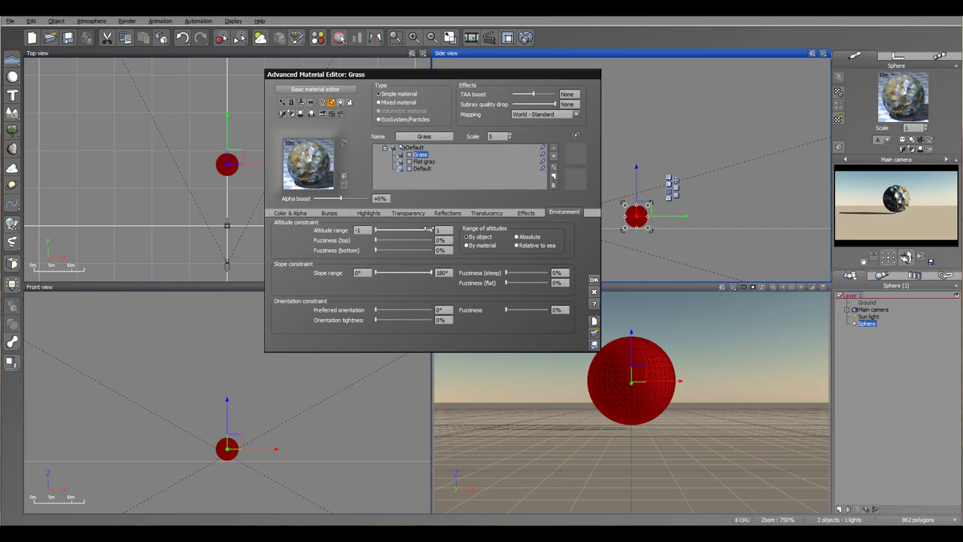
{"action": "left_click_drag", "start_coordinate": [427, 230], "coordinate": [400, 230]}
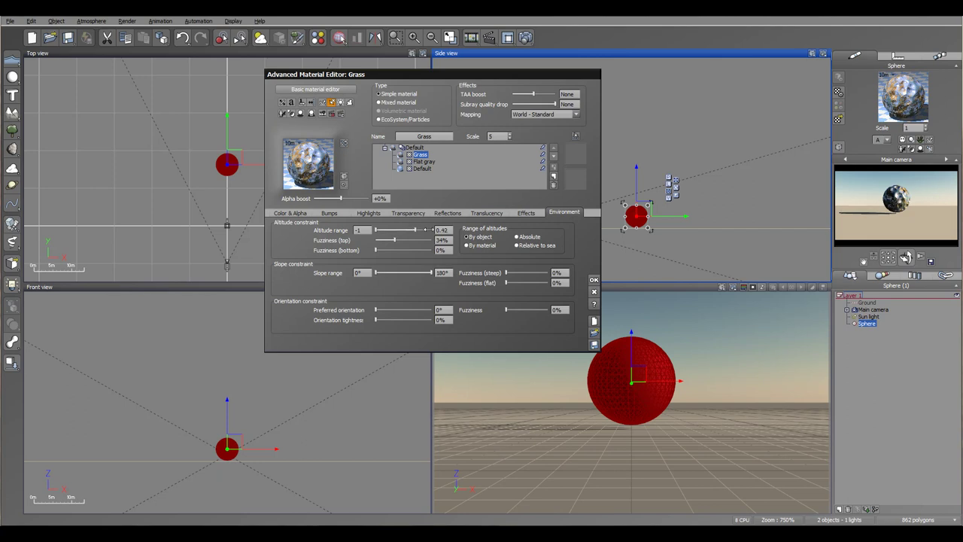
{"action": "left_click_drag", "start_coordinate": [425, 229], "coordinate": [433, 230]}
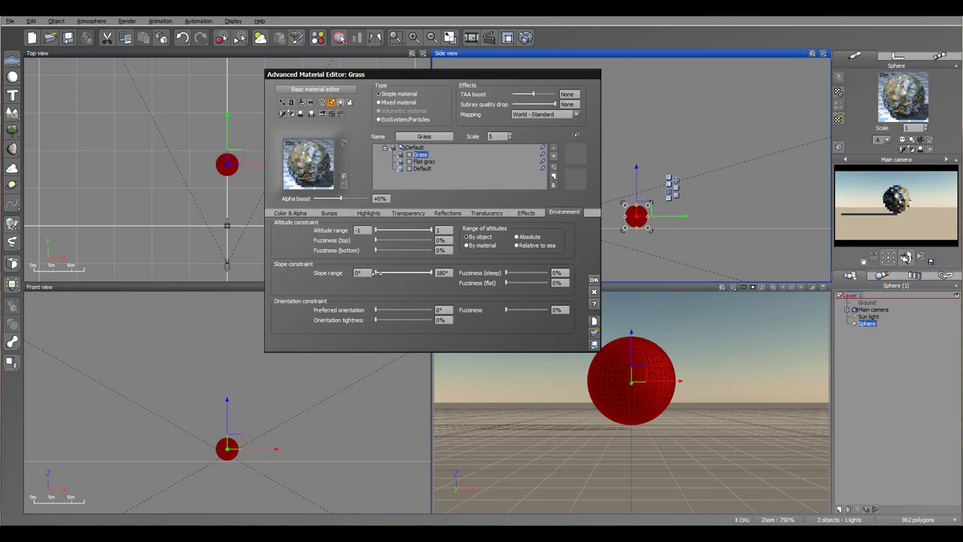
{"action": "left_click_drag", "start_coordinate": [376, 273], "coordinate": [403, 273]}
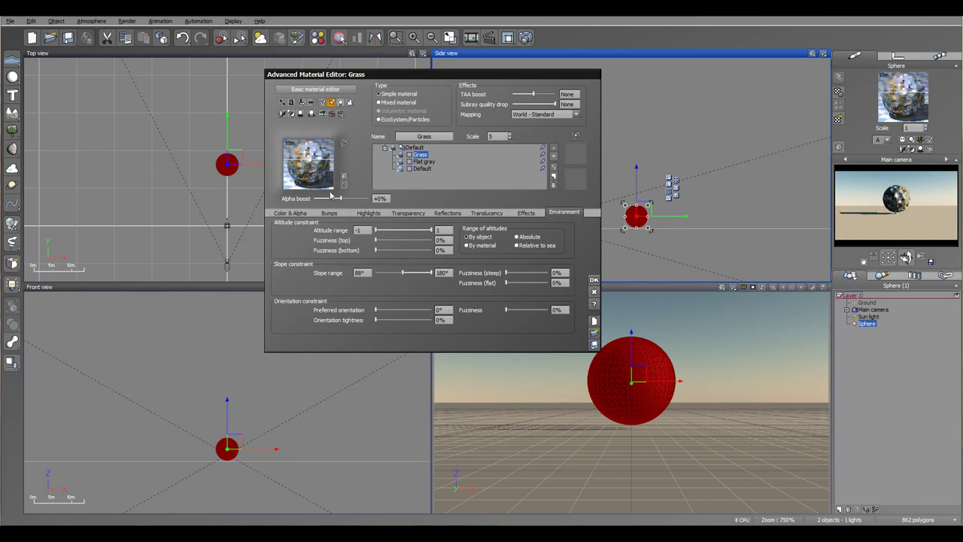
- Give the Grass layer an orange colour
{"action": "right_click", "coordinate": [543, 154]}
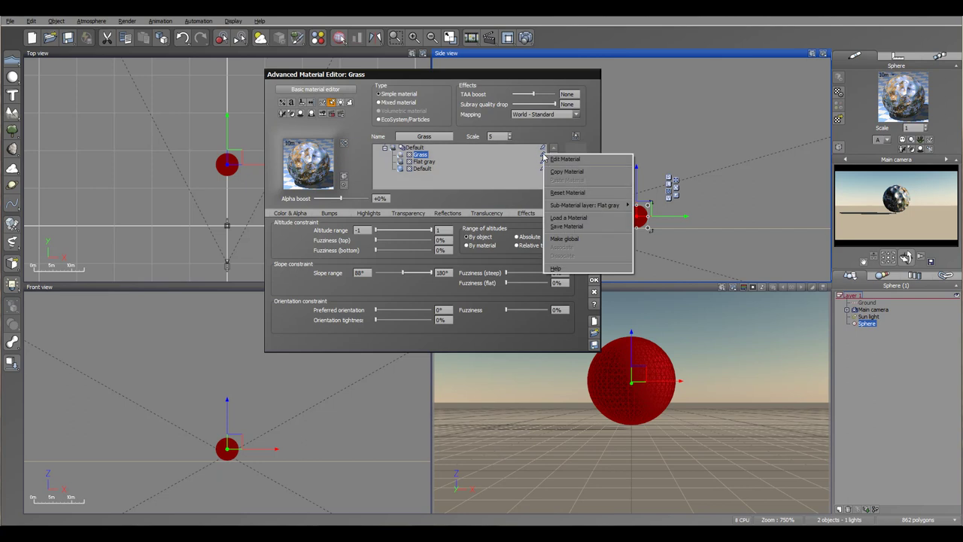
{"action": "left_click", "coordinate": [531, 162]}
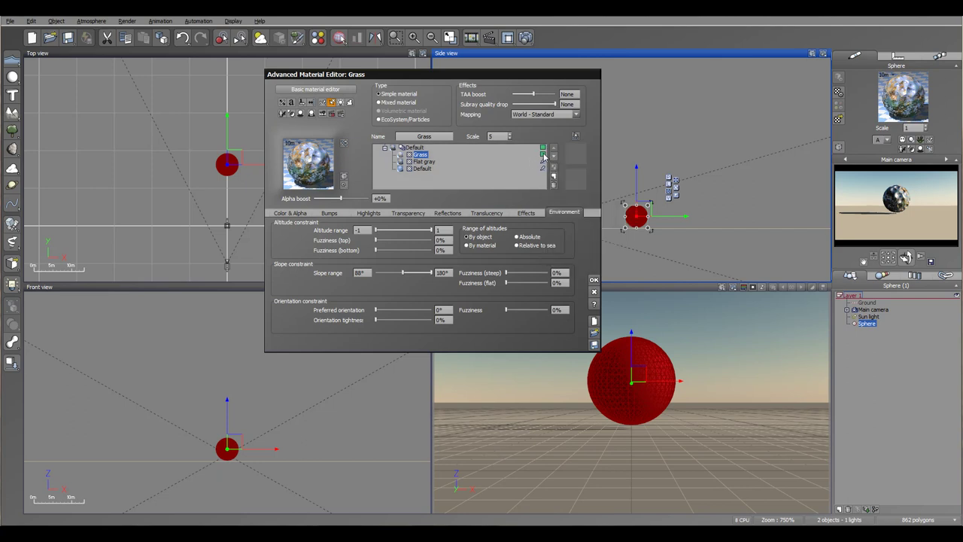
{"action": "left_click", "coordinate": [545, 156]}
{"action": "left_click", "coordinate": [504, 102]}
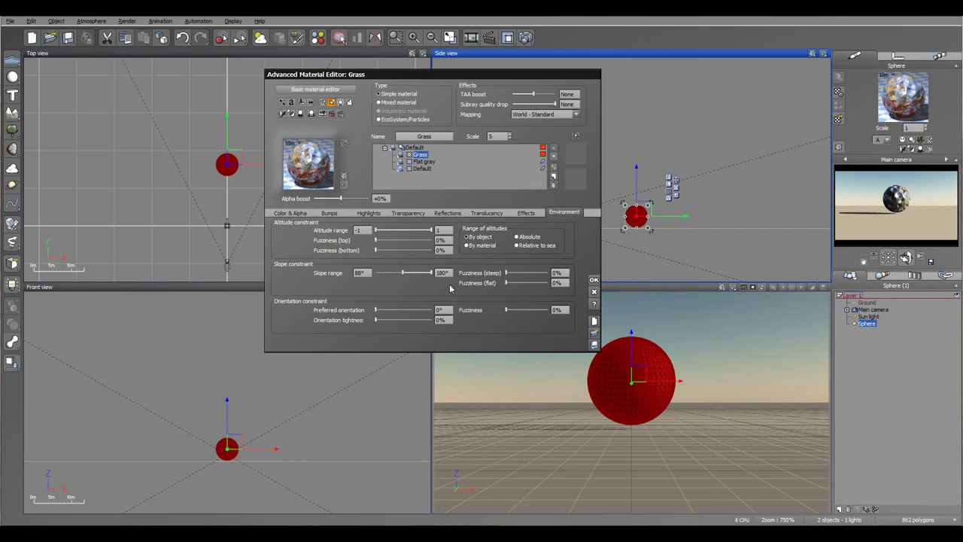
- Set Grass slope to 99°–180° with 16% steep and 18% flat fuzziness, then close the editor
{"action": "left_click_drag", "start_coordinate": [405, 272], "coordinate": [406, 272]}
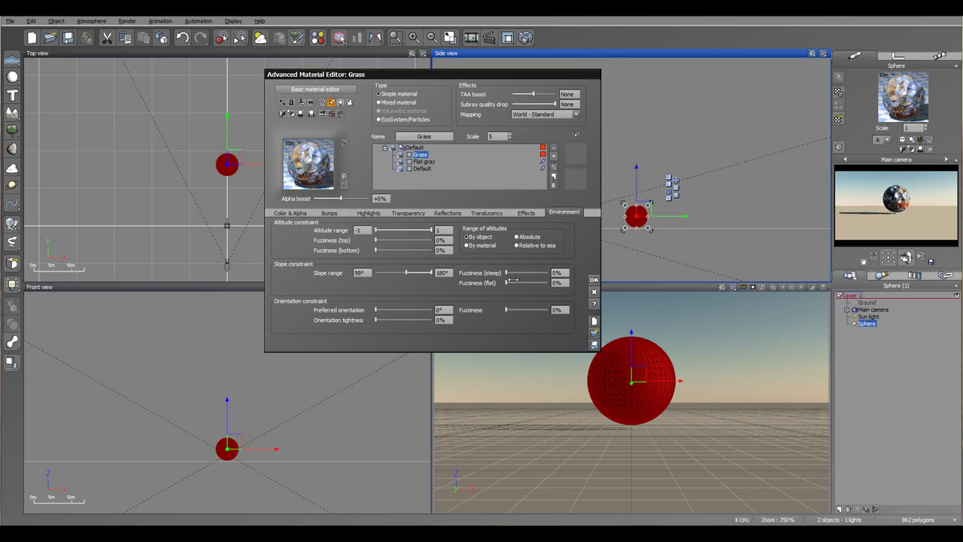
{"action": "left_click_drag", "start_coordinate": [506, 273], "coordinate": [510, 272]}
{"action": "mouse_move", "coordinate": [507, 282]}
{"action": "left_mouse_down"}
{"action": "mouse_move", "coordinate": [516, 282]}
{"action": "mouse_move", "coordinate": [510, 272]}
{"action": "left_mouse_up"}
{"action": "left_click", "coordinate": [593, 281]}
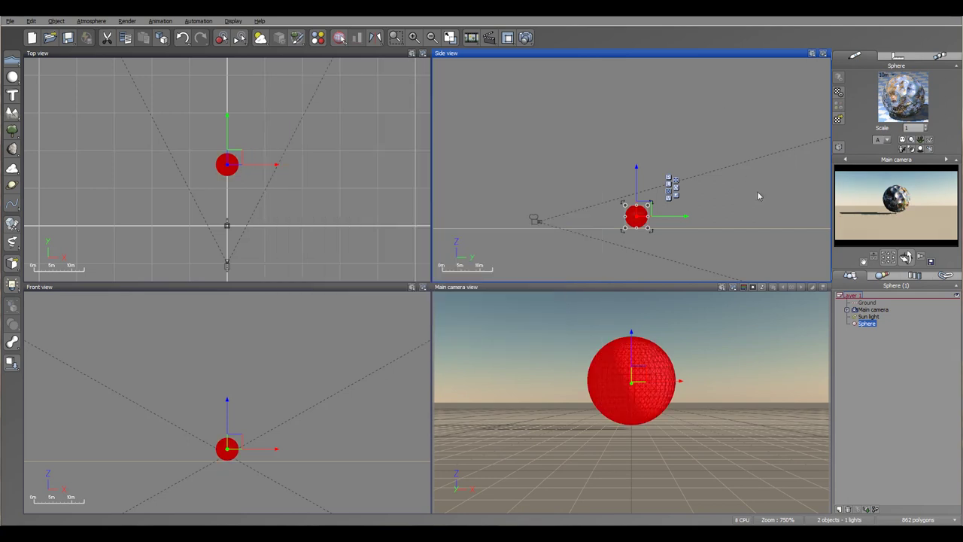
- Raise the main camera to 4.6 m and set Final quality, on-screen rendering at 800x450
{"action": "left_click", "coordinate": [534, 219]}
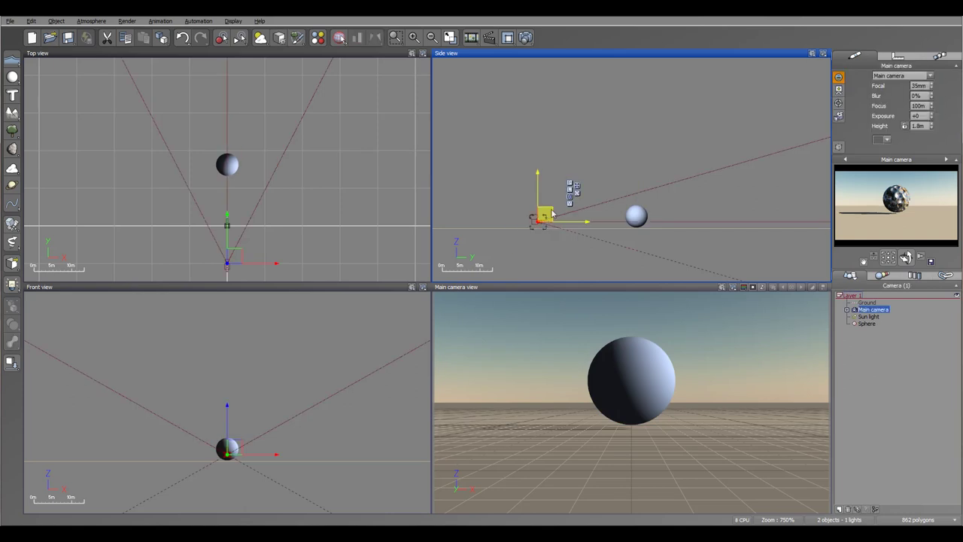
{"action": "mouse_move", "coordinate": [544, 223]}
{"action": "left_mouse_down"}
{"action": "mouse_move", "coordinate": [565, 211]}
{"action": "mouse_move", "coordinate": [560, 217]}
{"action": "left_mouse_up"}
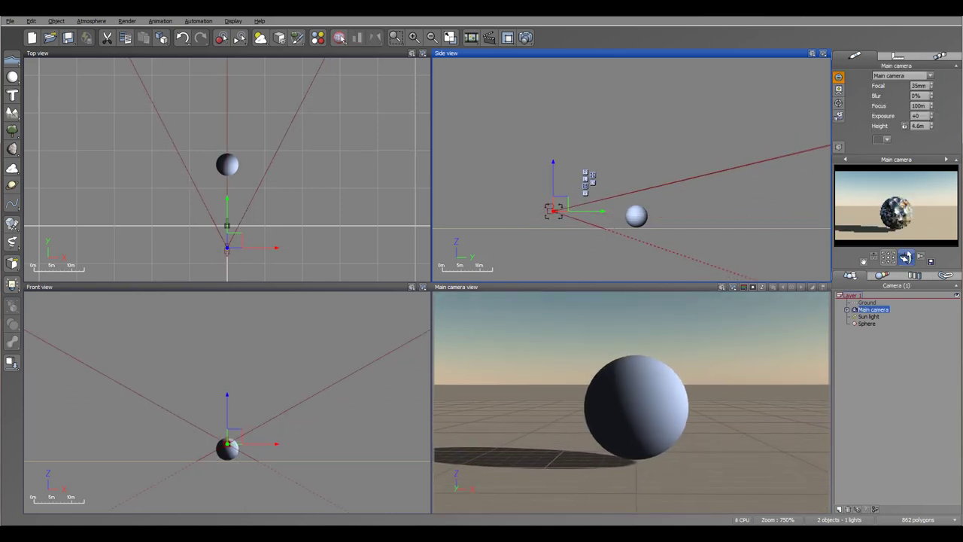
{"action": "left_click", "coordinate": [524, 40]}
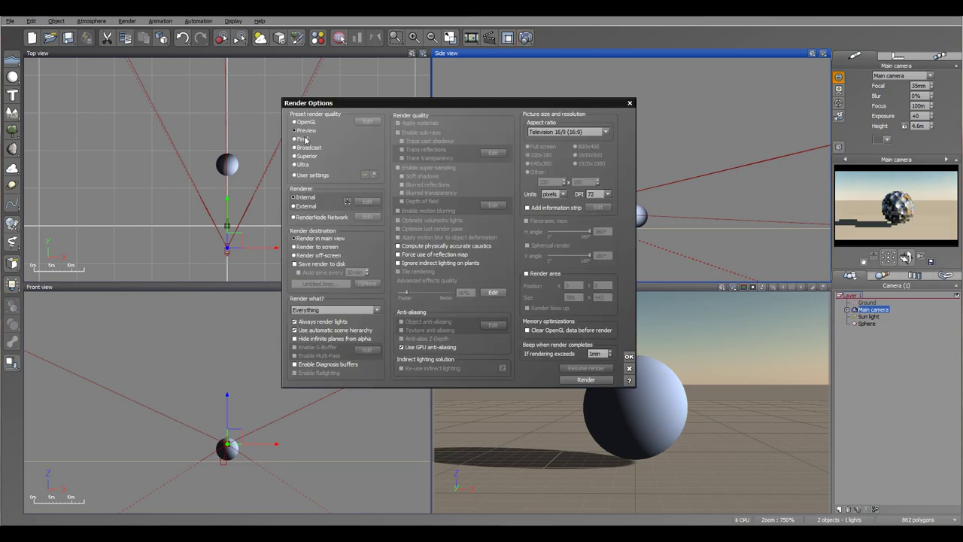
{"action": "left_click", "coordinate": [304, 139]}
{"action": "left_click", "coordinate": [330, 248]}
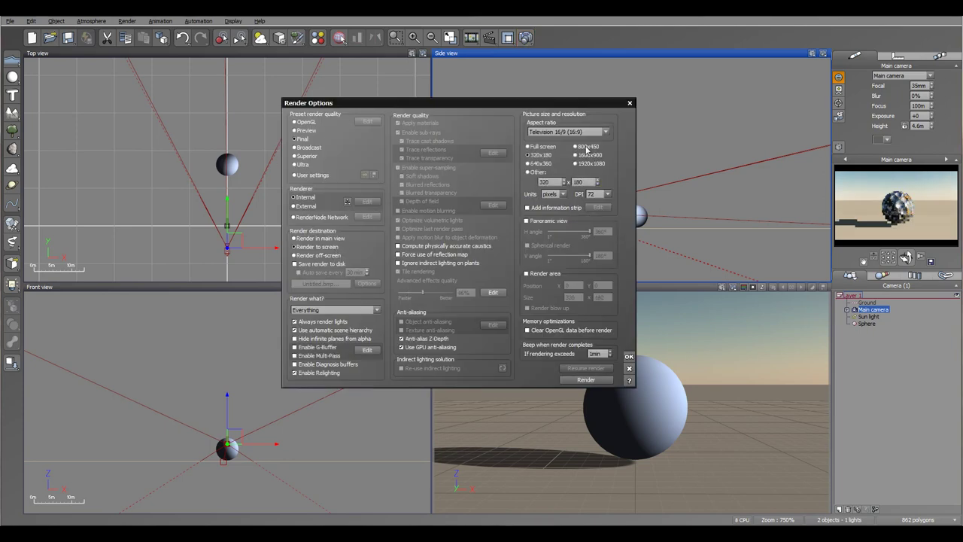
{"action": "left_click", "coordinate": [629, 357]}
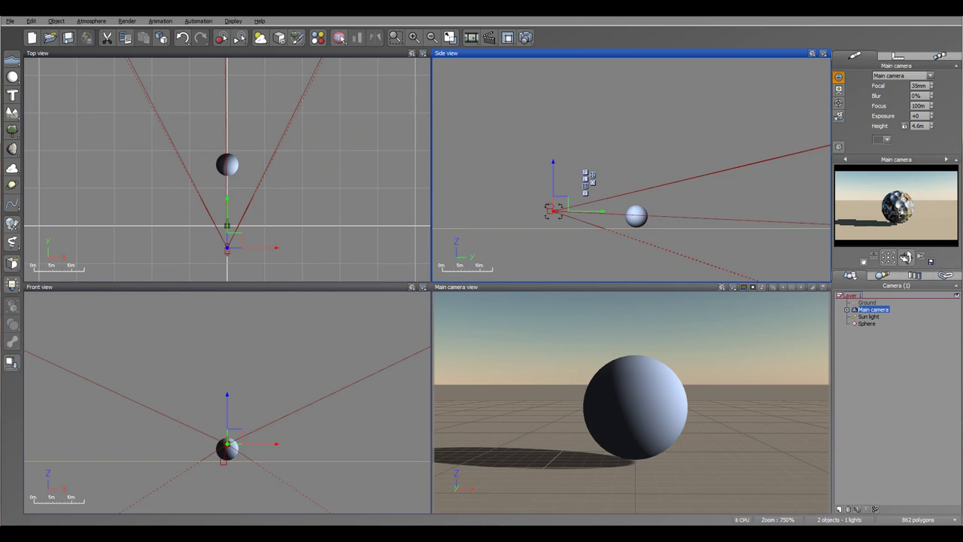
- Switch the atmosphere lighting model to Global radiosity
{"action": "left_click", "coordinate": [92, 21]}
{"action": "left_click", "coordinate": [102, 86]}
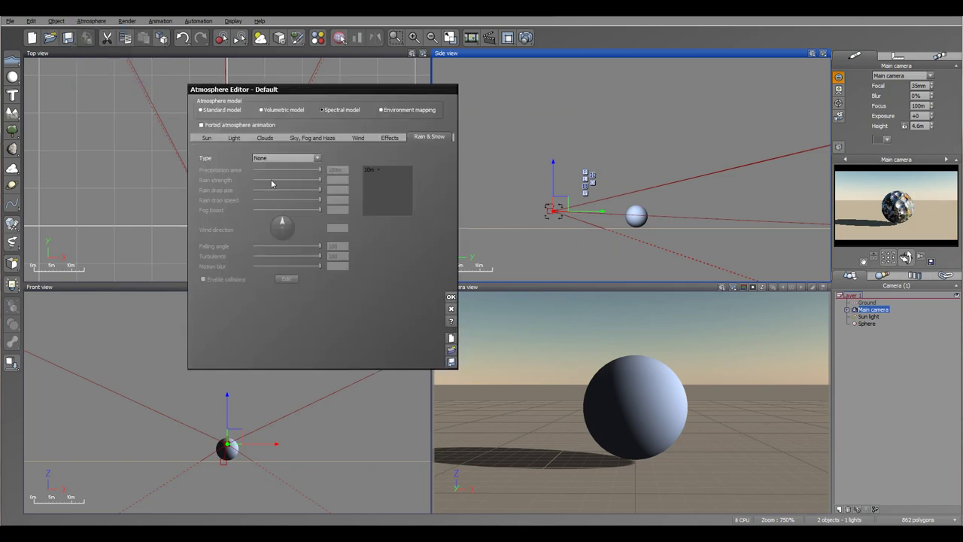
{"action": "left_click", "coordinate": [240, 138]}
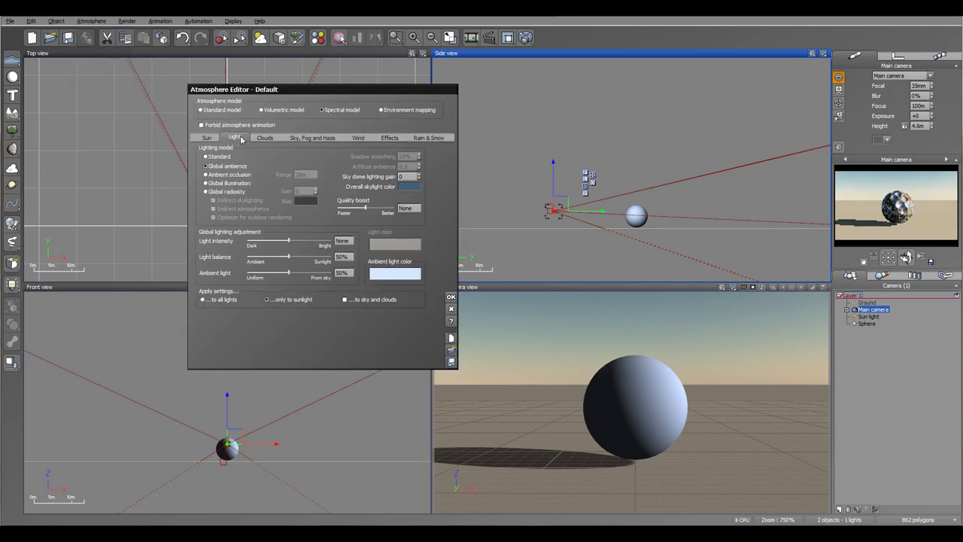
{"action": "left_click", "coordinate": [230, 192]}
{"action": "left_click", "coordinate": [451, 297]}
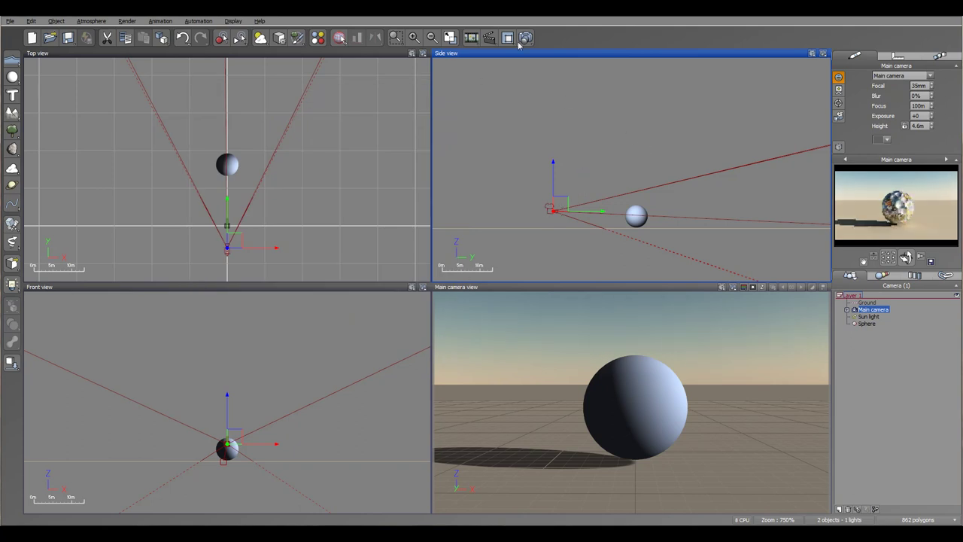
- Render the scene at 800x450 and view the finished sphere in the Render Display
{"action": "key", "text": "ctrl+F9"}
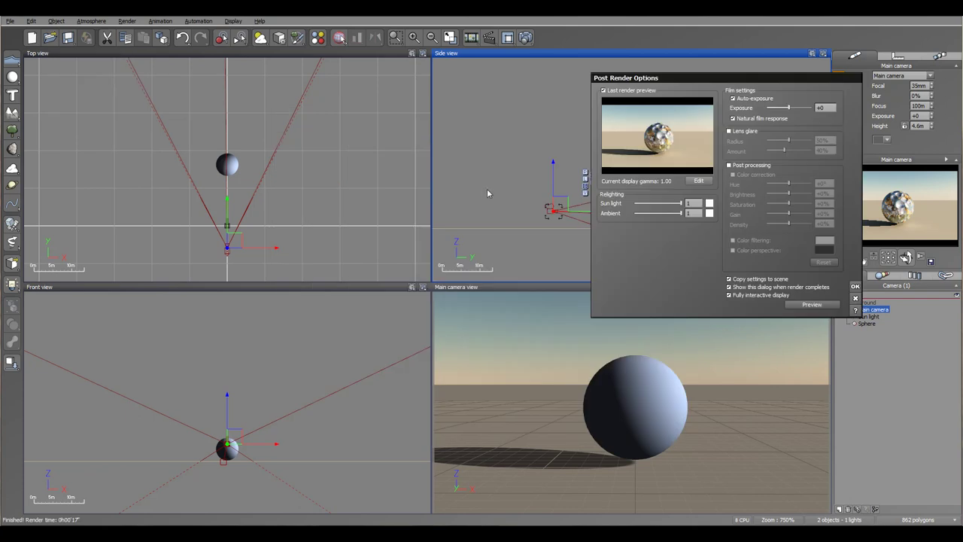
{"action": "left_click", "coordinate": [854, 287]}
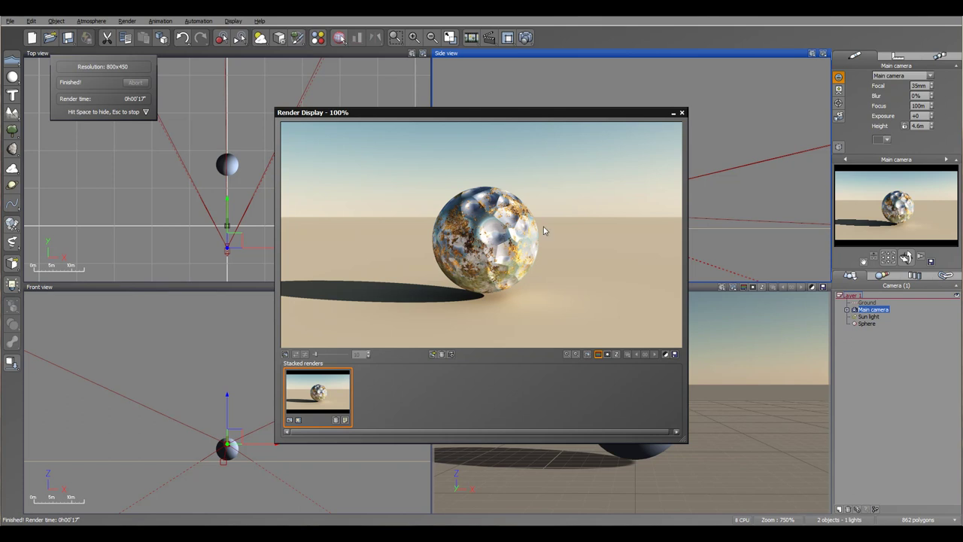
- Close the render and review the Default layer's displacement and Grass layer's bump settings
{"action": "left_click", "coordinate": [681, 112]}
{"action": "left_click", "coordinate": [866, 323]}
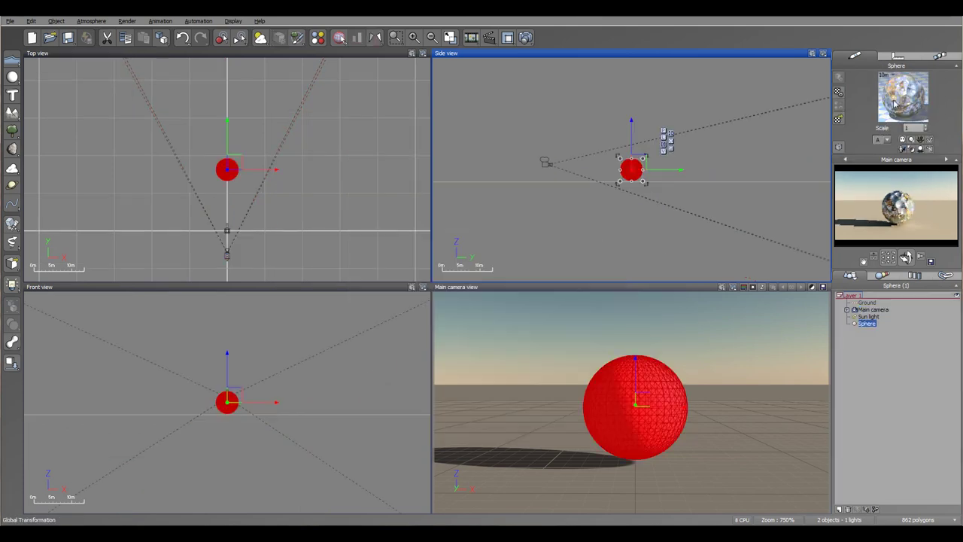
{"action": "double_click", "coordinate": [892, 92]}
{"action": "left_click", "coordinate": [419, 172]}
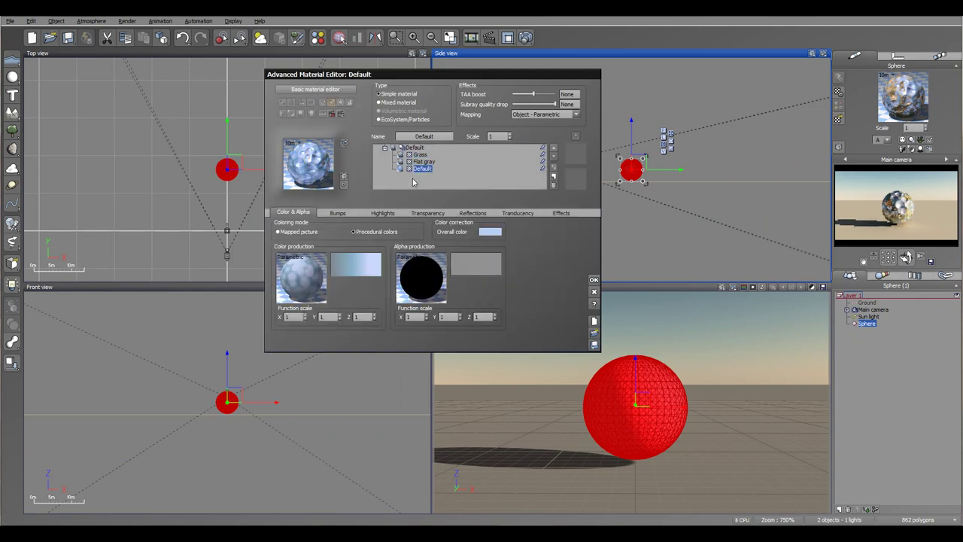
{"action": "left_click", "coordinate": [335, 212]}
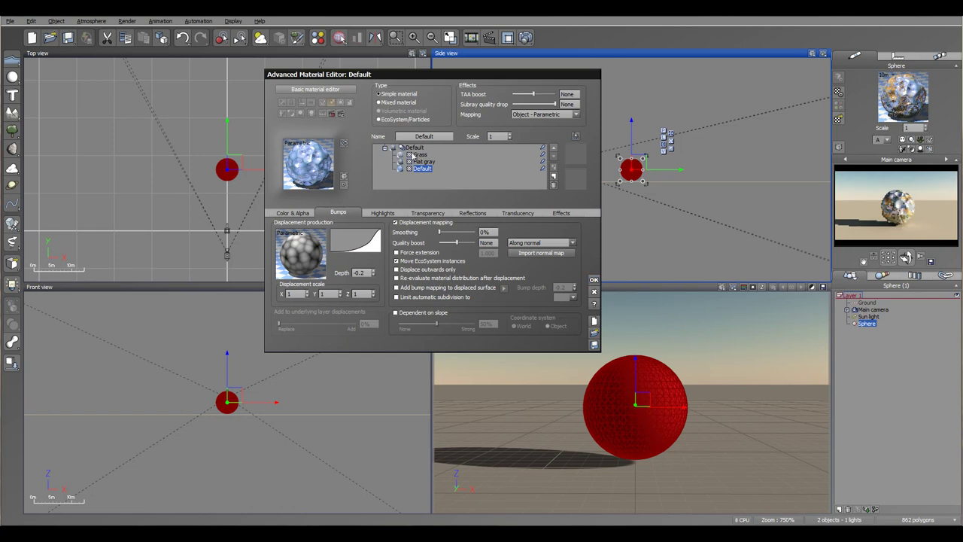
{"action": "left_click", "coordinate": [419, 154]}
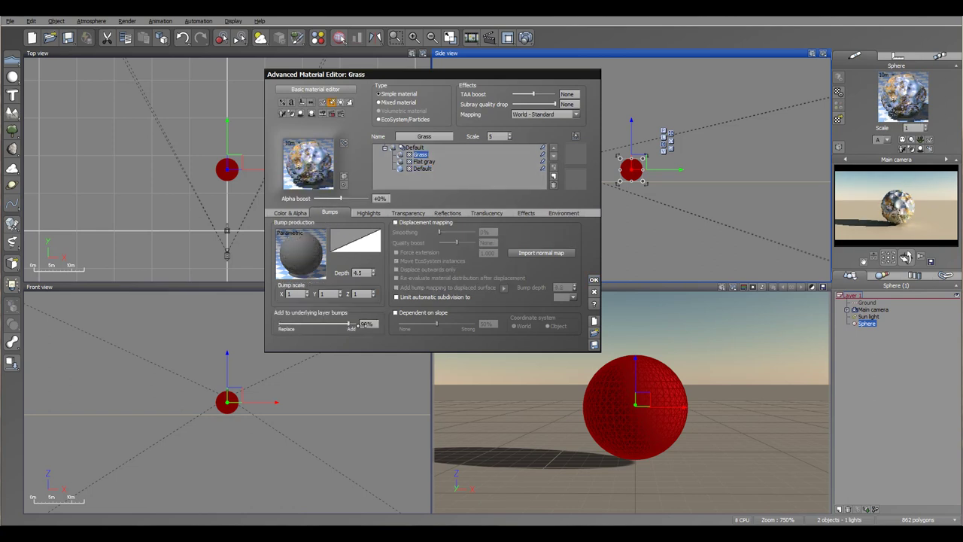
{"action": "left_click", "coordinate": [594, 280]}
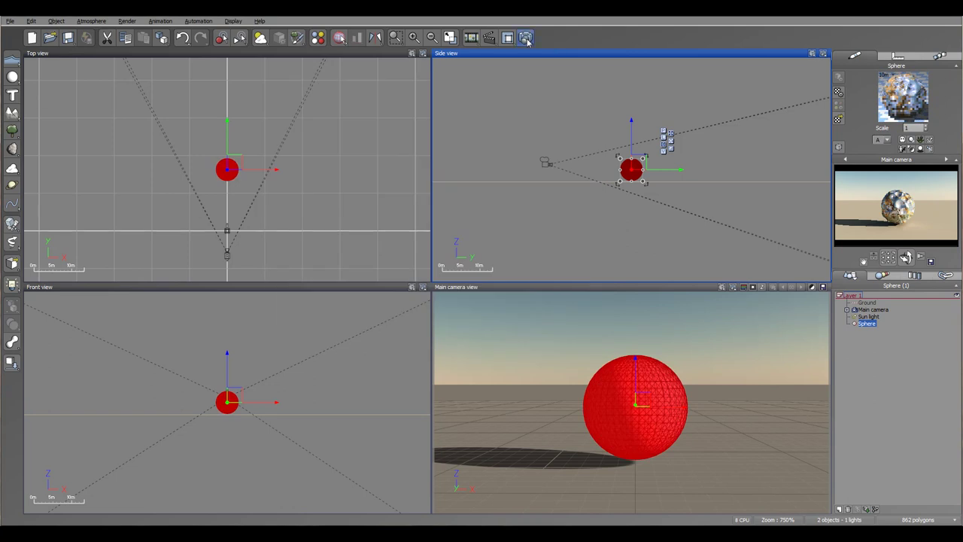
- Render the sphere a second time and view the result in the Render Display
{"action": "key", "text": "ctrl+F9"}
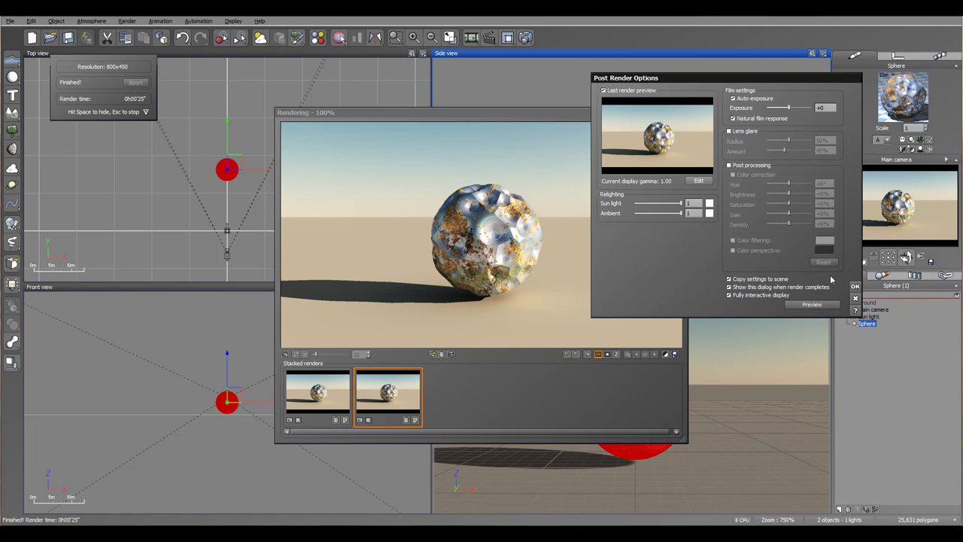
{"action": "left_click", "coordinate": [856, 287]}
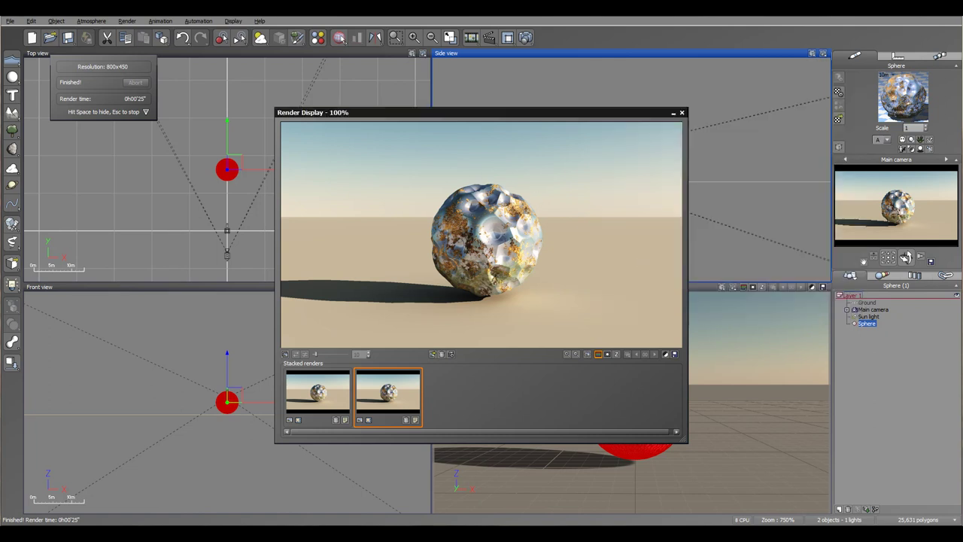